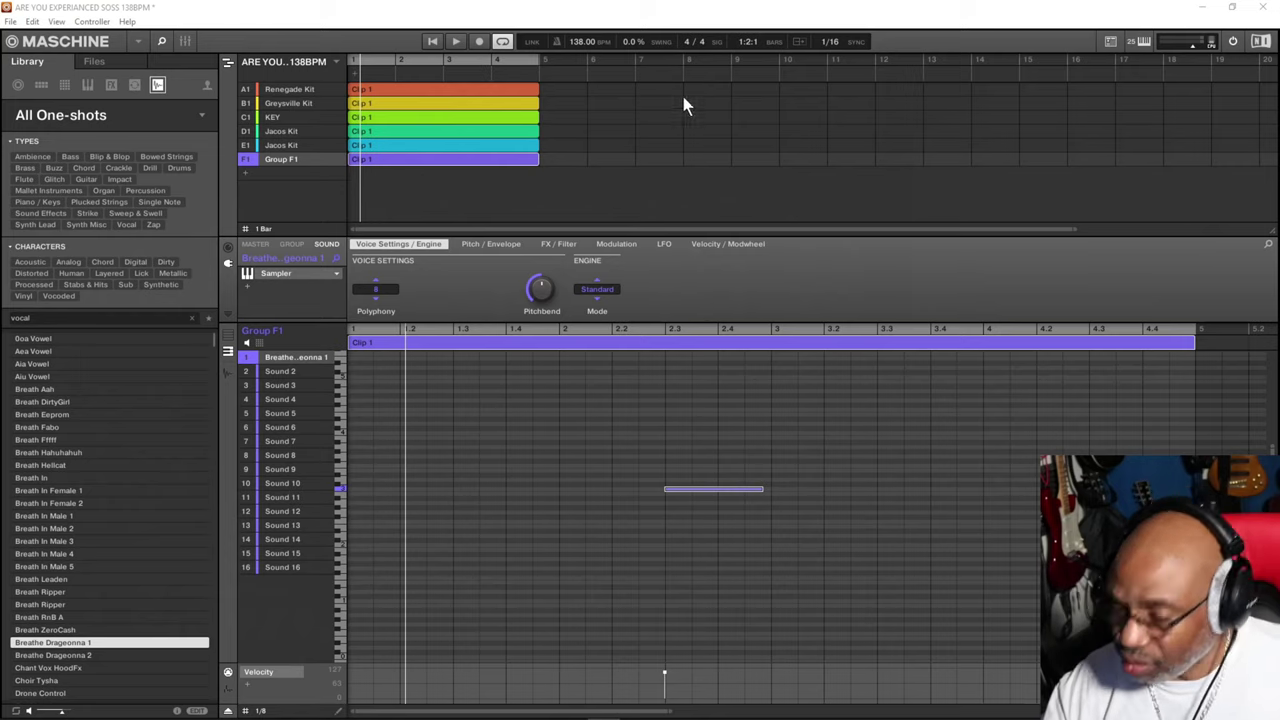
# Solo Group F1 and delete the single note near 2.3 in its Clip 1
pyautogui.click(577, 45)
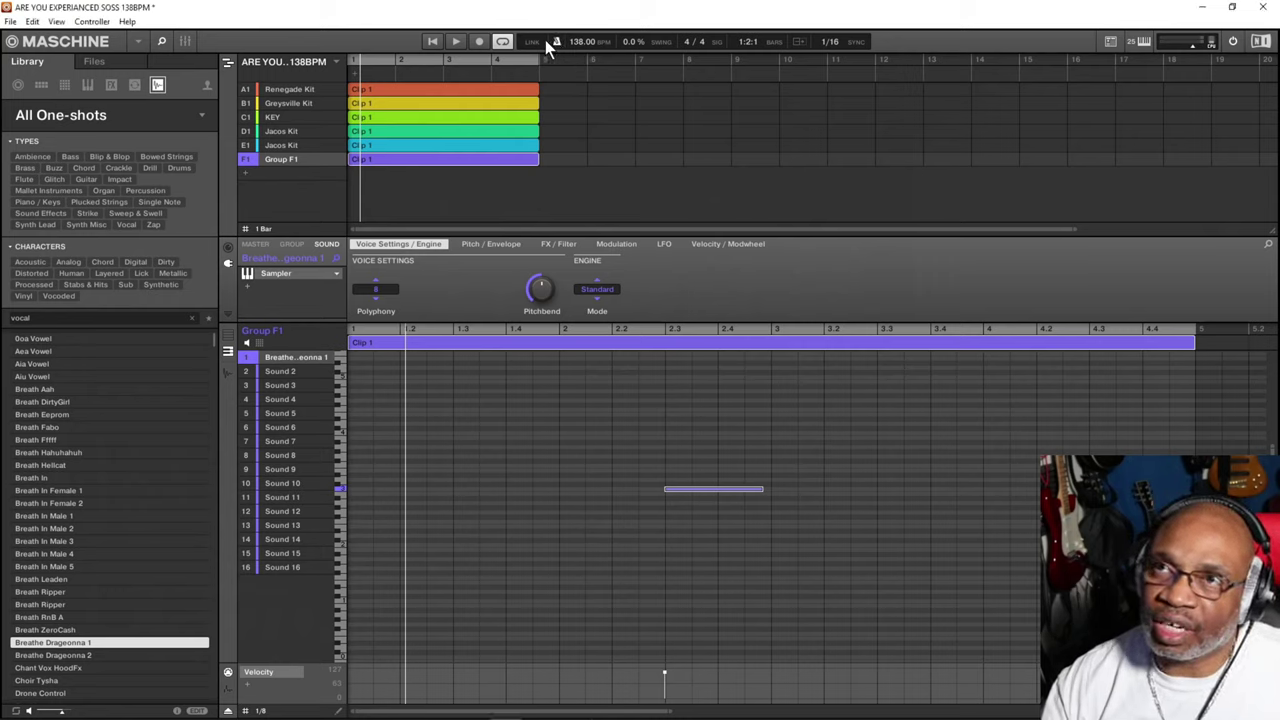
pyautogui.click(248, 163)
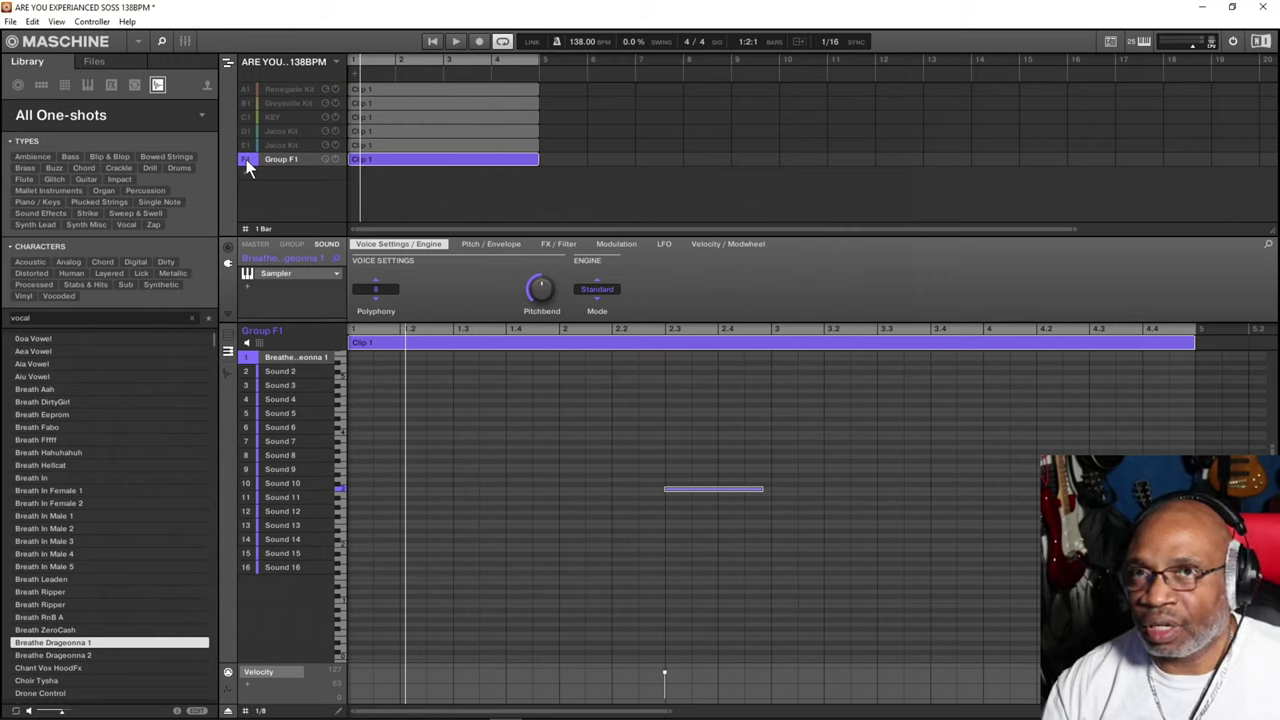
pyautogui.click(248, 163)
pyautogui.click(248, 163)
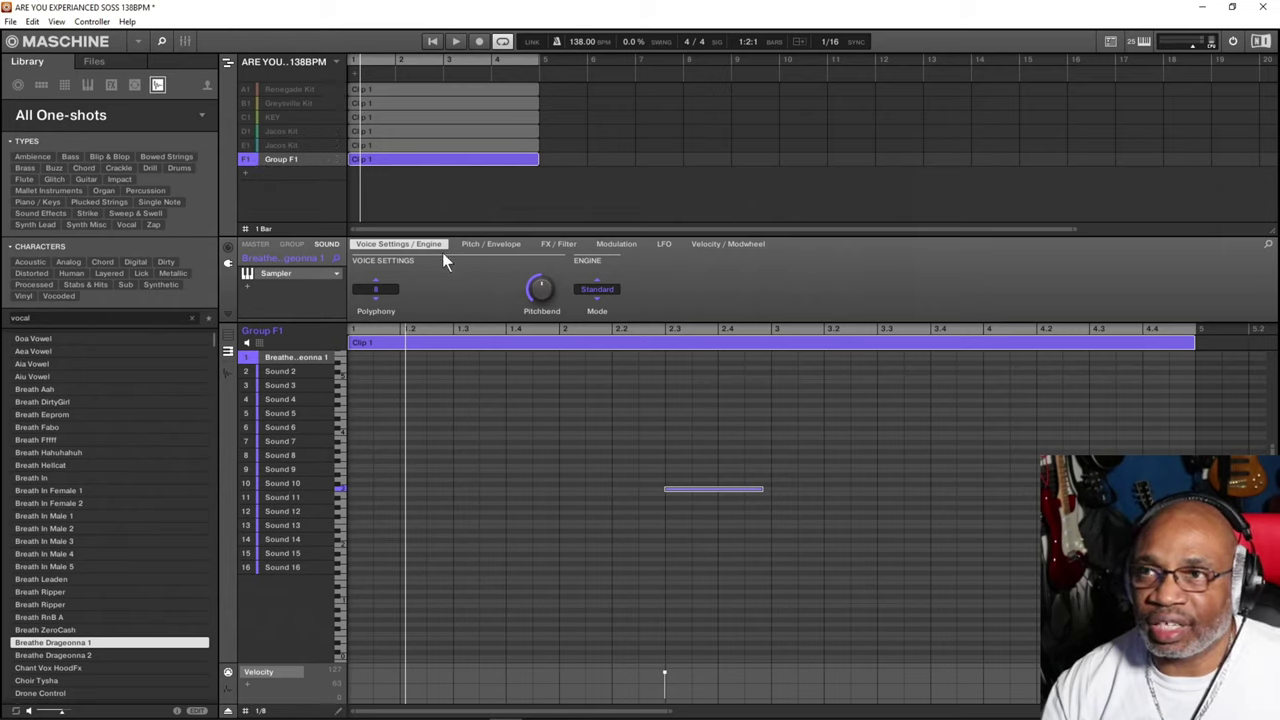
pyautogui.rightClick(670, 490)
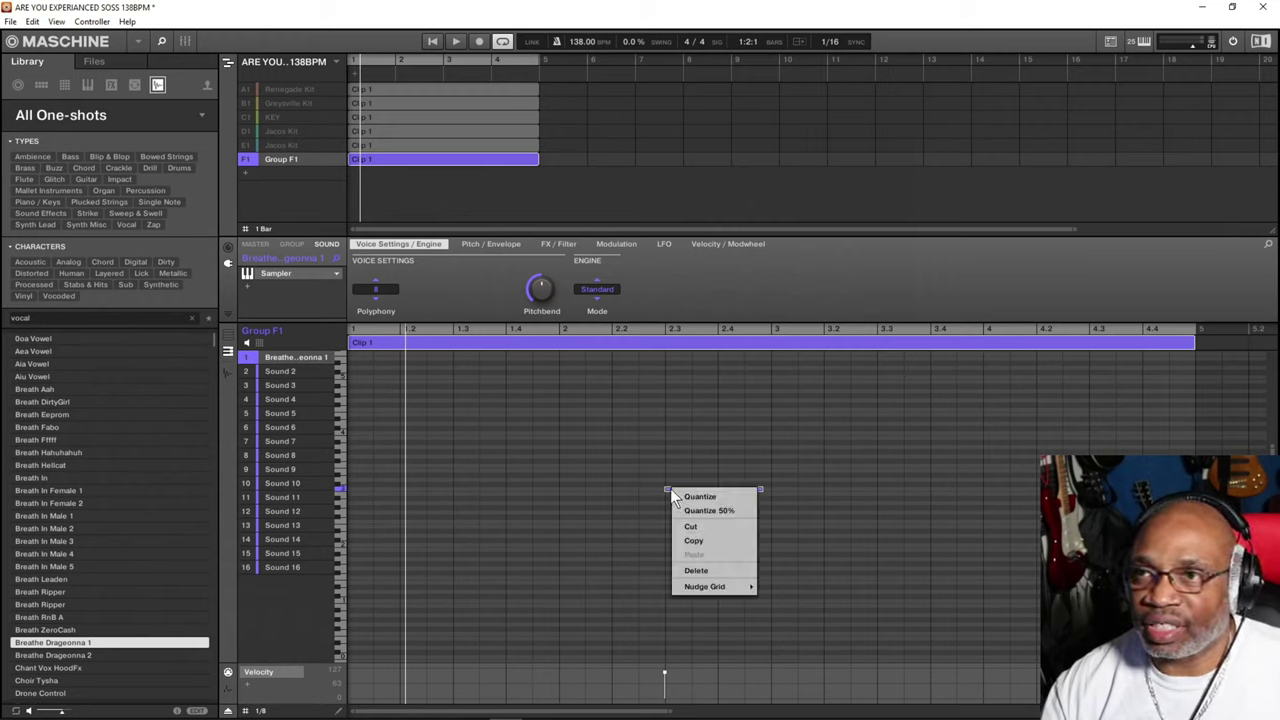
pyautogui.click(703, 568)
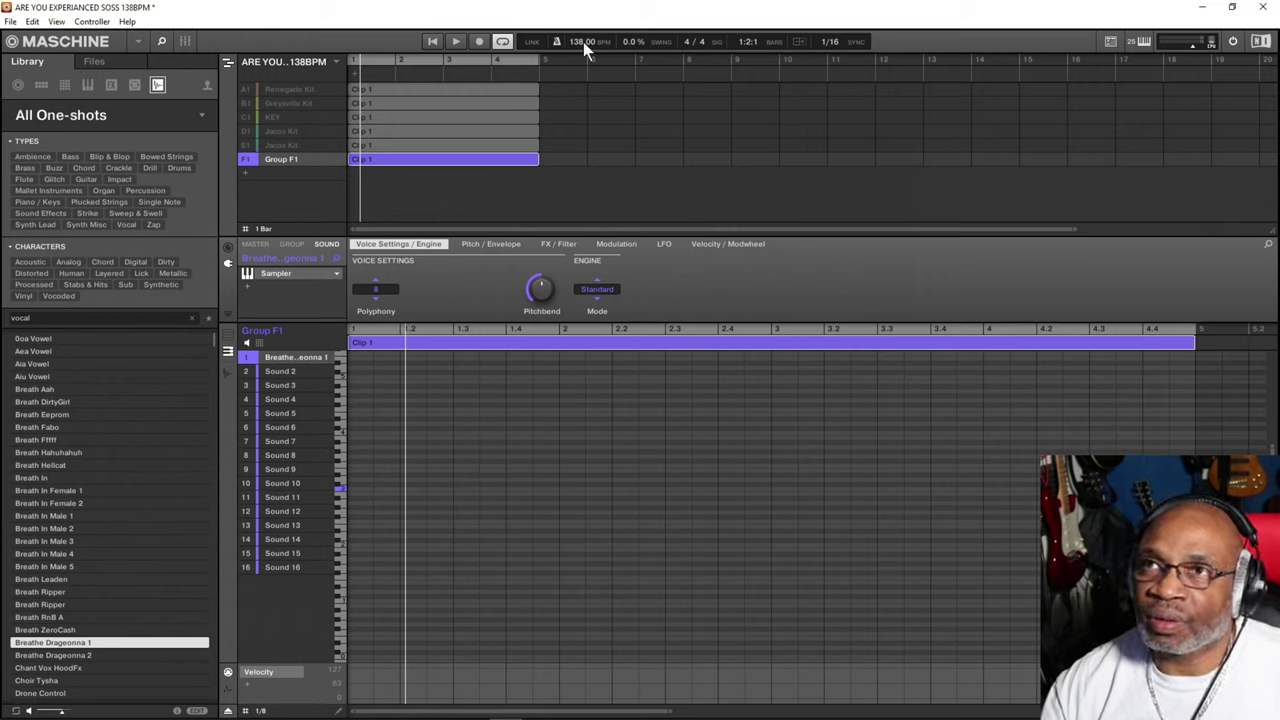
# Play back the emptied Group F1 on its own, return playback towards the start, and turn off its solo
pyautogui.click(452, 42)
pyautogui.click(452, 42)
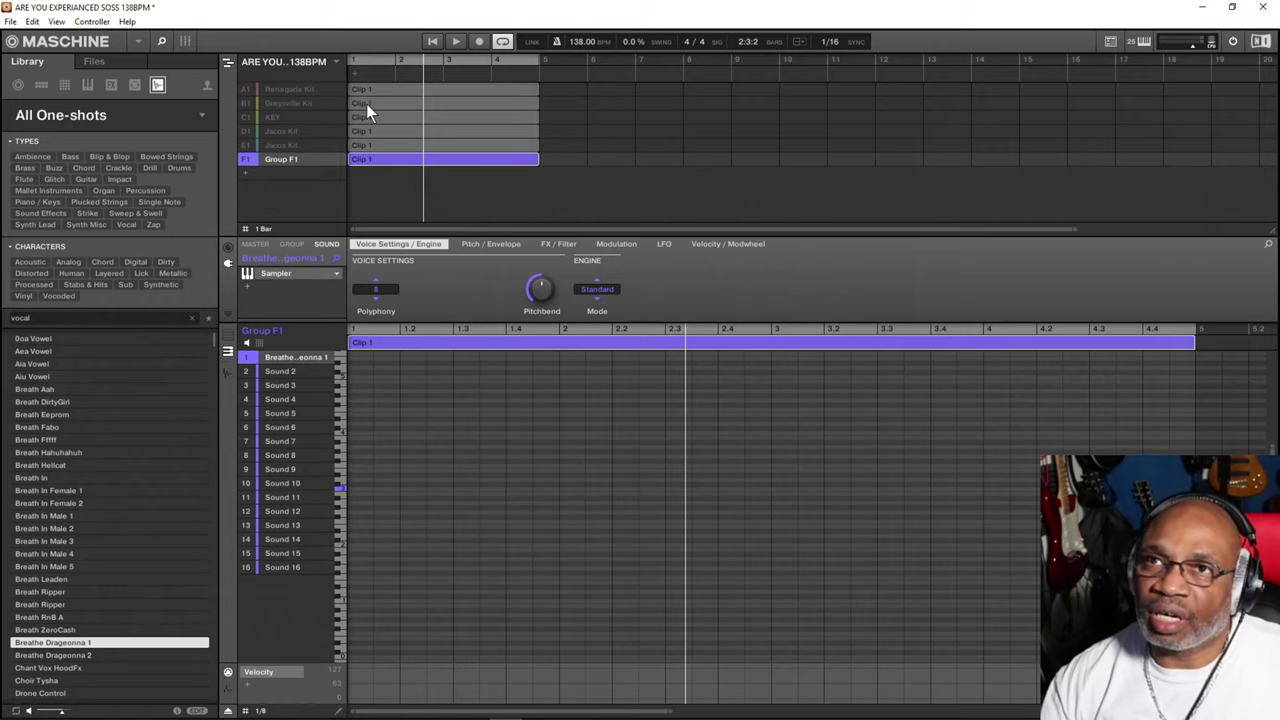
pyautogui.click(434, 41)
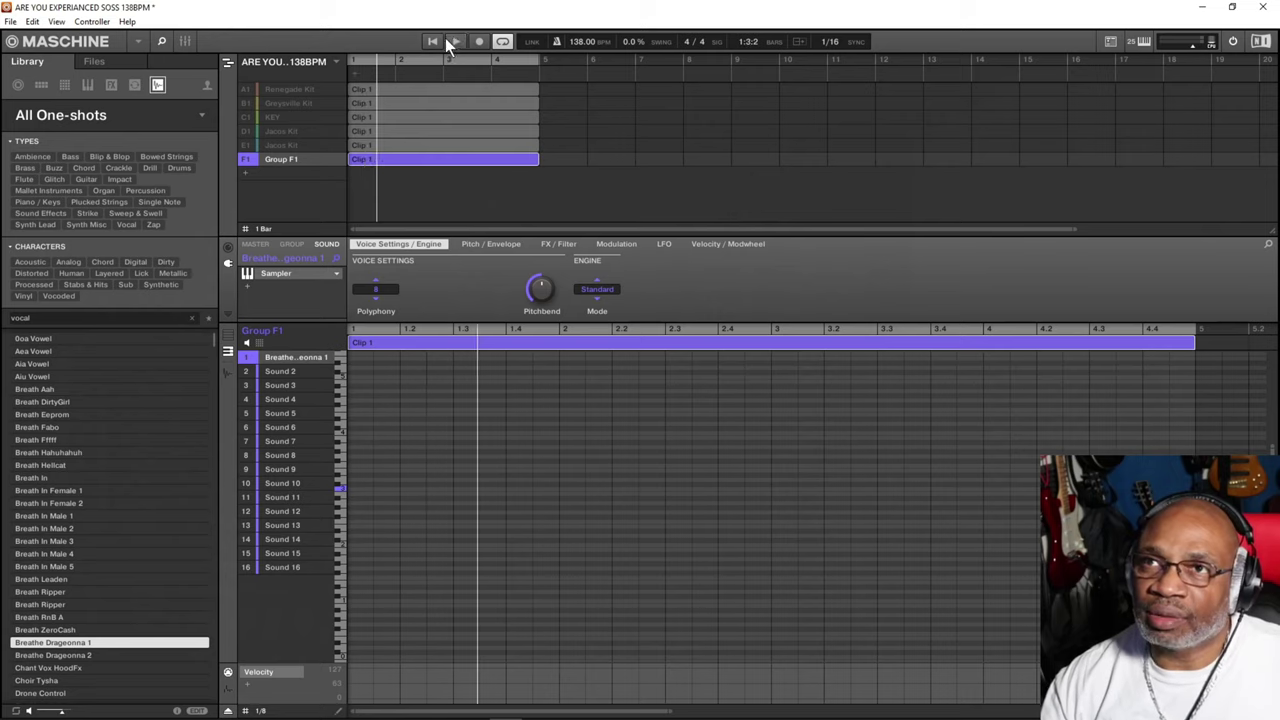
pyautogui.click(431, 36)
pyautogui.click(431, 36)
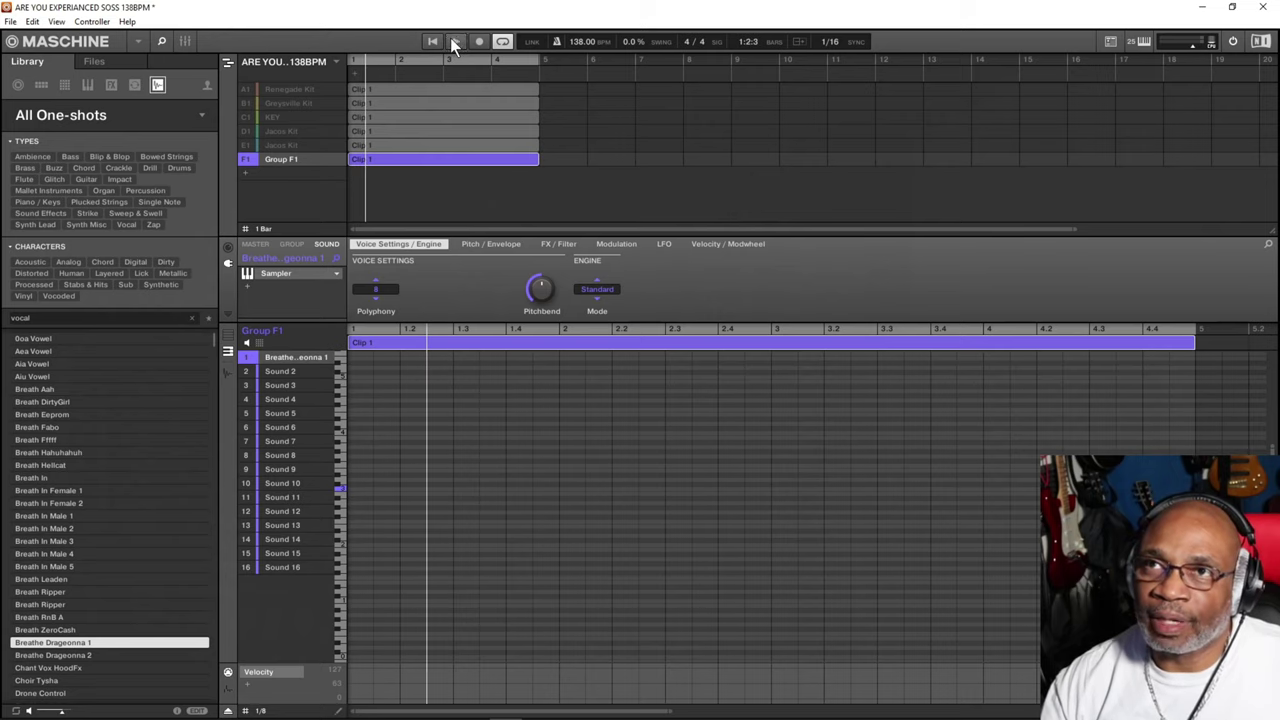
pyautogui.click(254, 158)
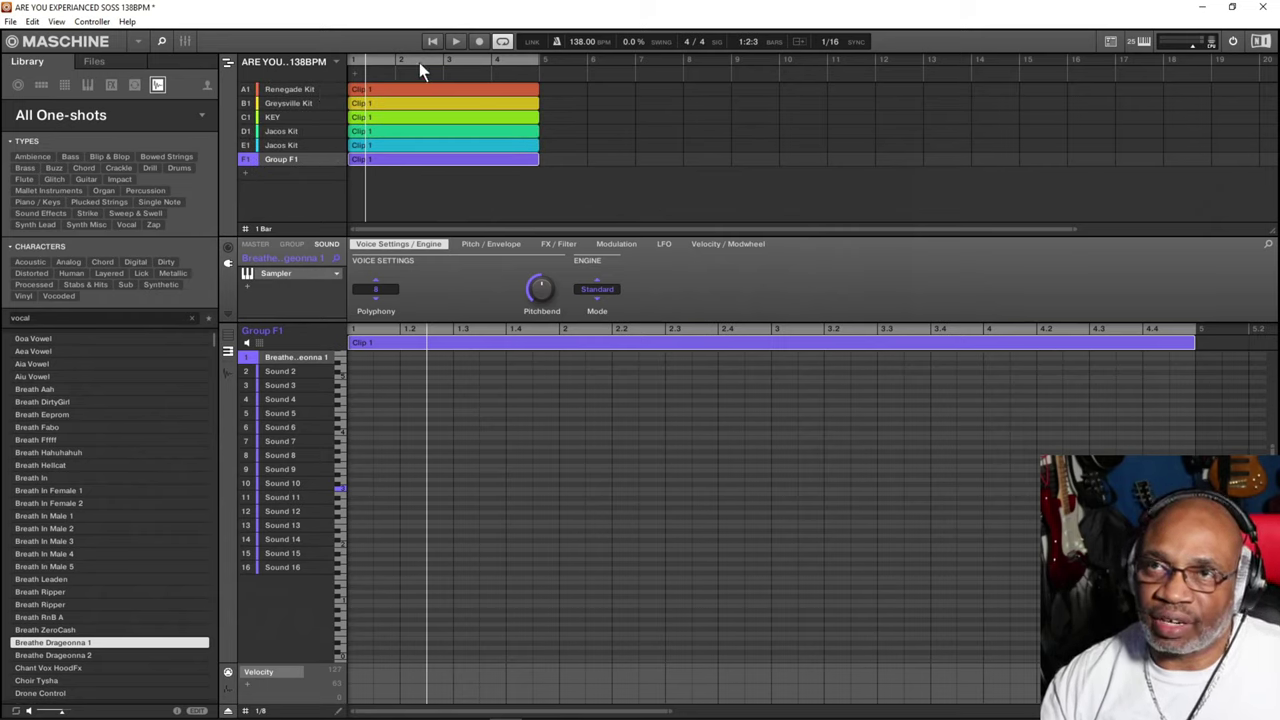
# Load the Renegade Kit from the Pure Drip group library into group F1 and audition its clap and open hi-hat
pyautogui.click(41, 86)
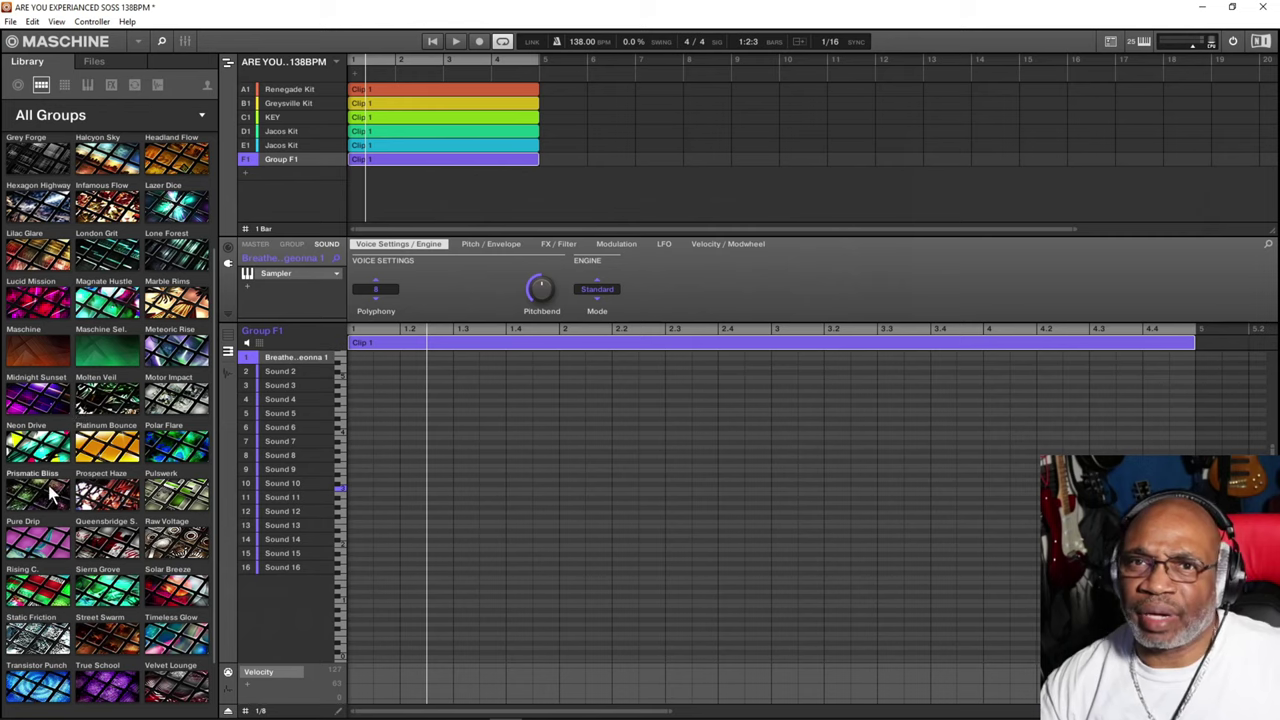
pyautogui.click(28, 541)
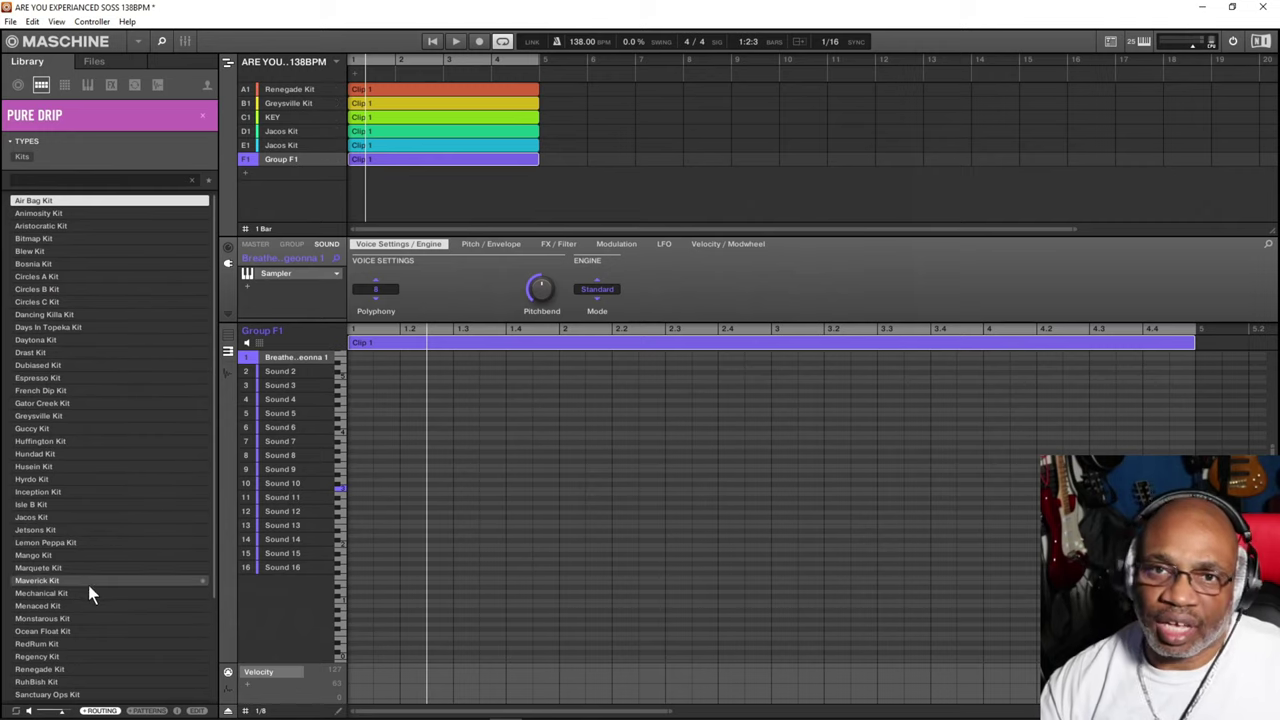
pyautogui.doubleClick(57, 671)
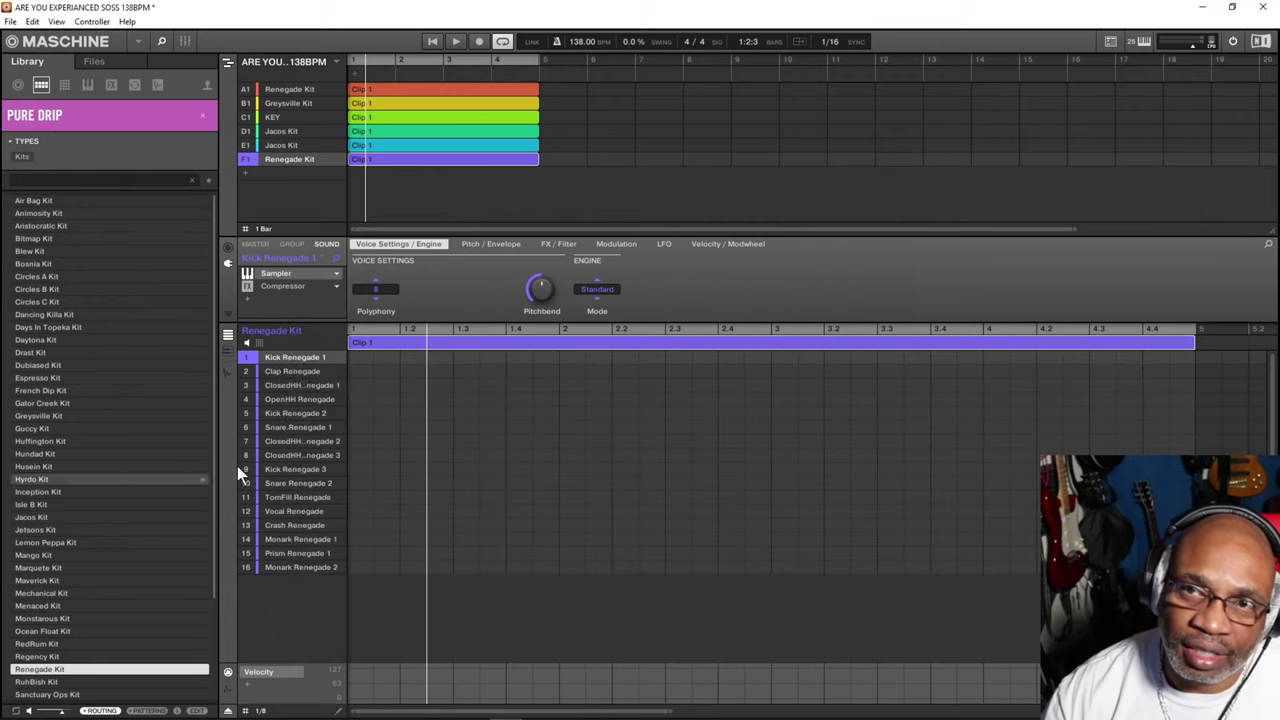
pyautogui.click(287, 372)
pyautogui.click(279, 399)
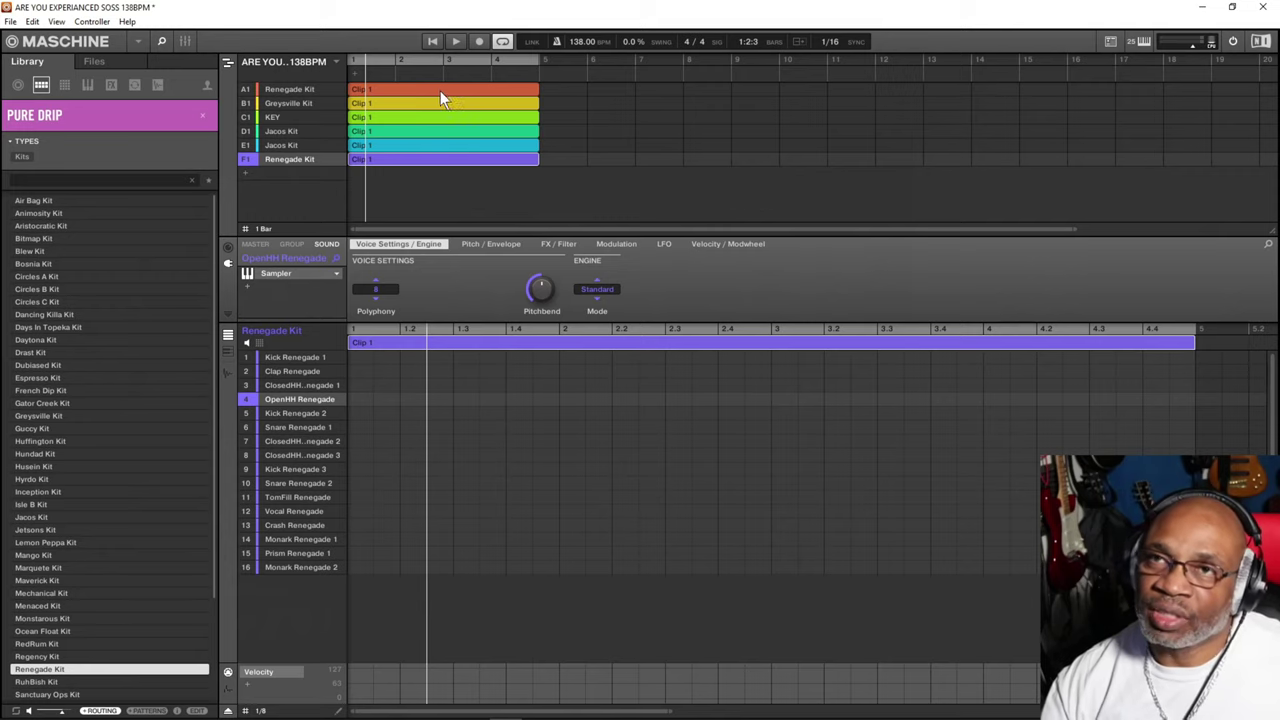
# Examine the drum pattern of the Renegade Kit in group A1, selecting its Kick Renegade 1 and Clap Renegade sounds
pyautogui.click(297, 87)
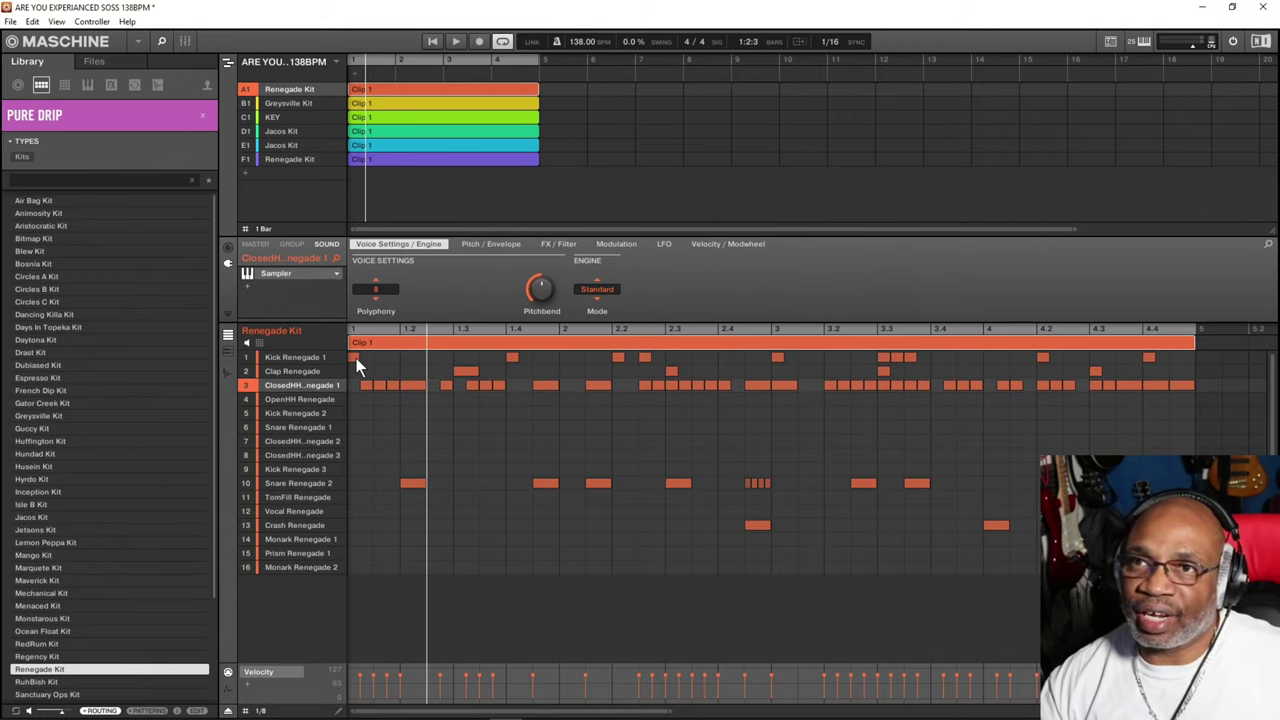
pyautogui.click(299, 356)
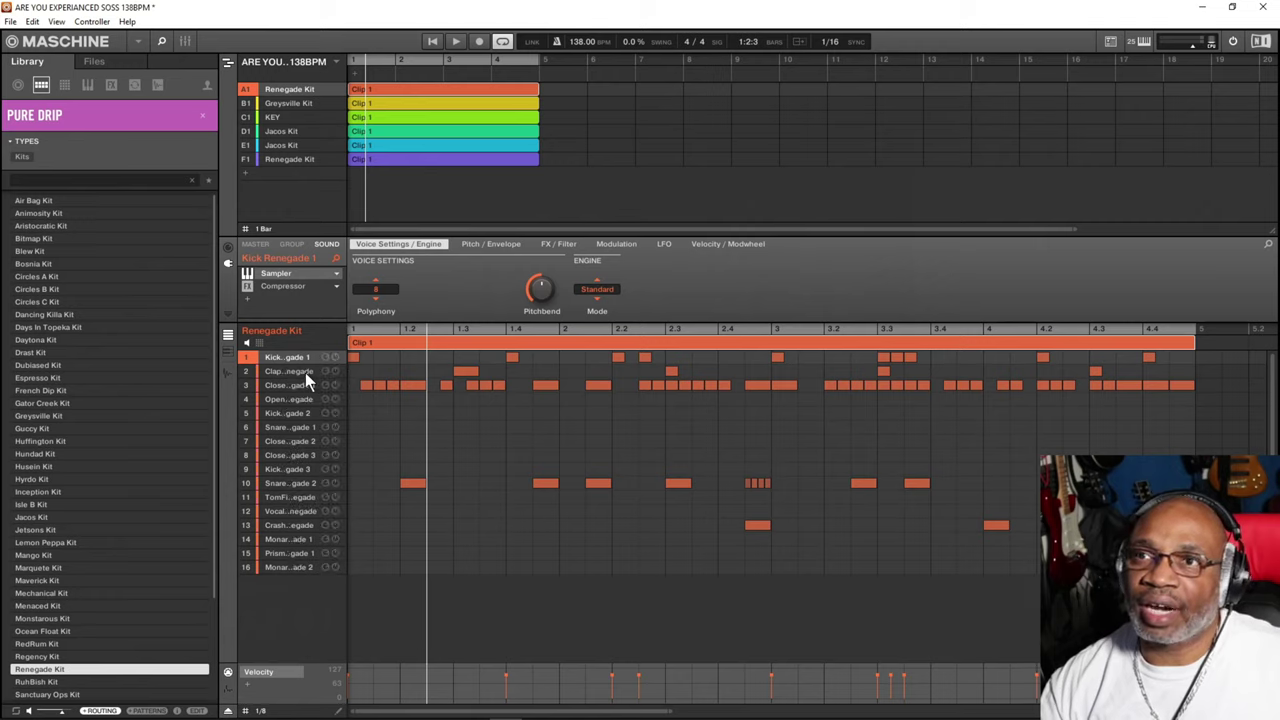
pyautogui.click(290, 371)
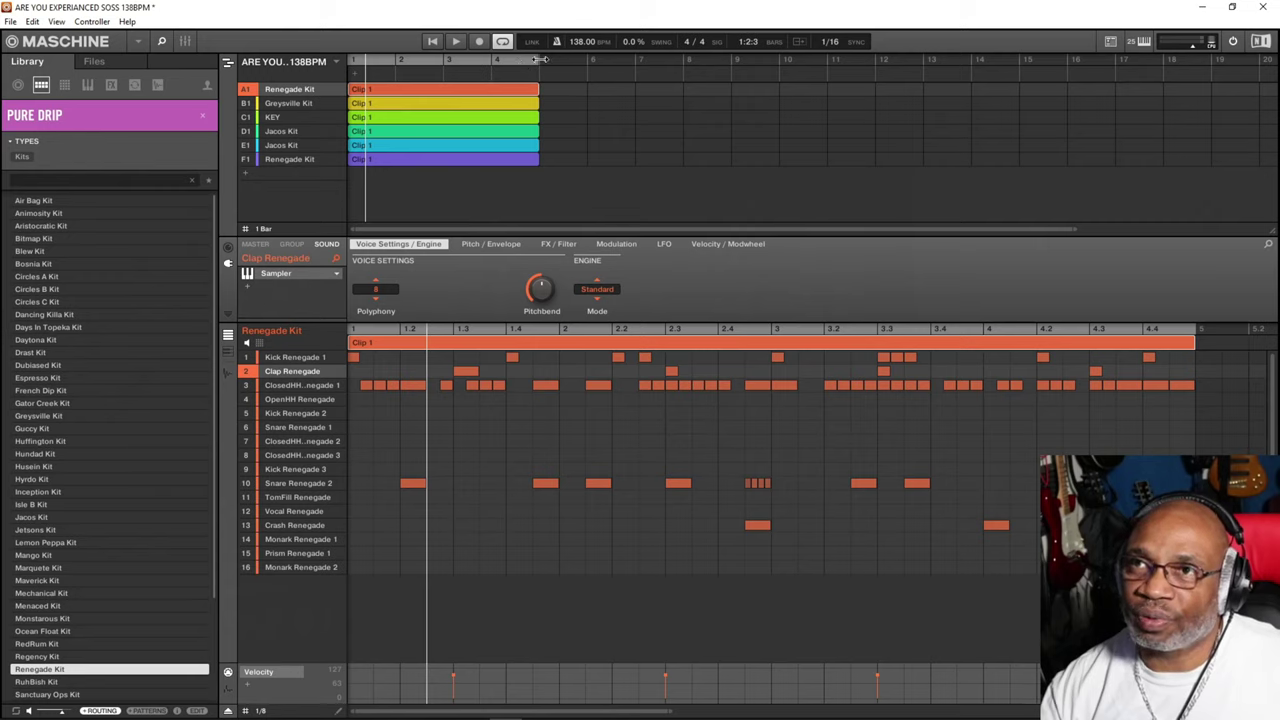
pyautogui.moveTo(540, 60)
pyautogui.mouseDown()
pyautogui.moveTo(332, 64)
pyautogui.moveTo(525, 62)
pyautogui.mouseUp()
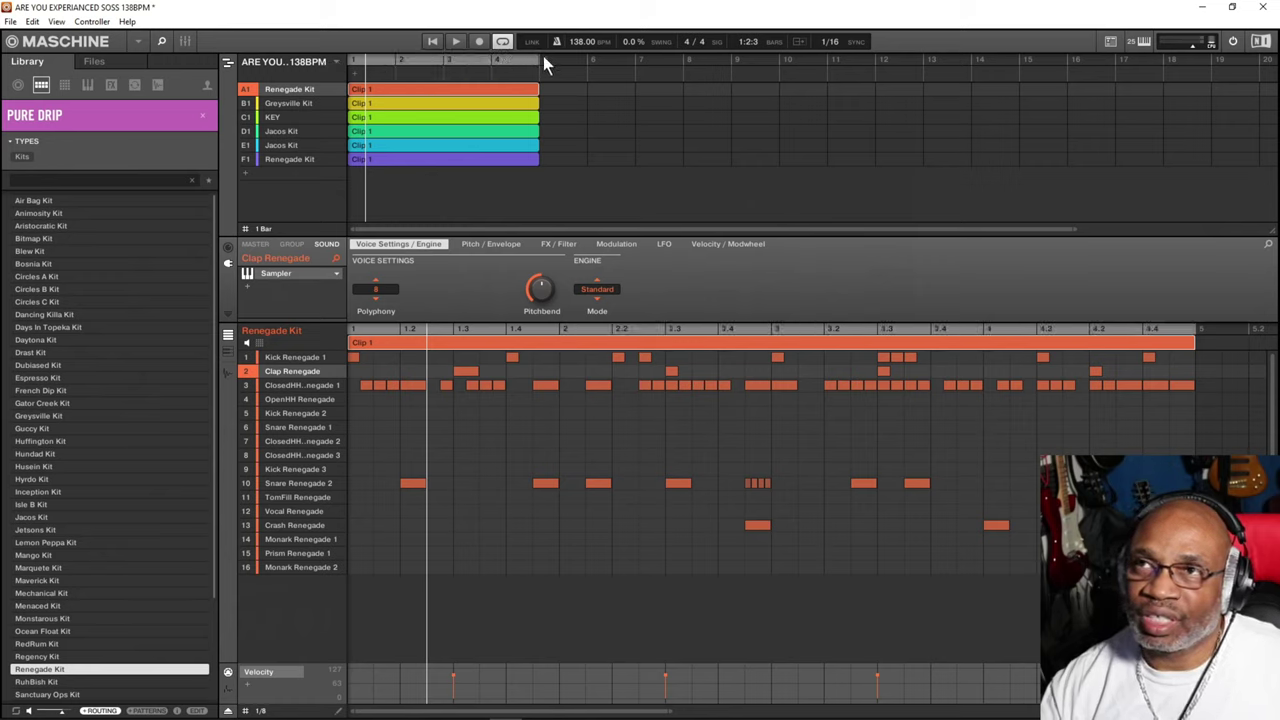
pyautogui.click(503, 42)
pyautogui.click(503, 42)
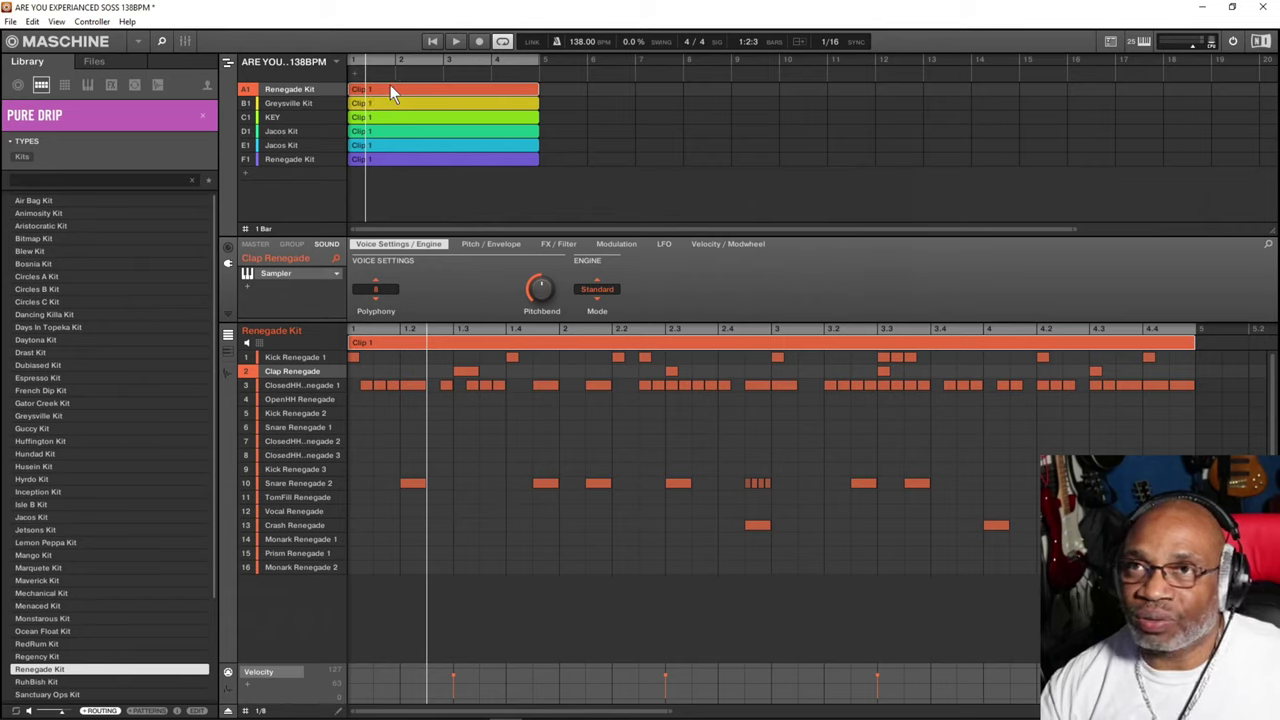
pyautogui.rightClick(305, 87)
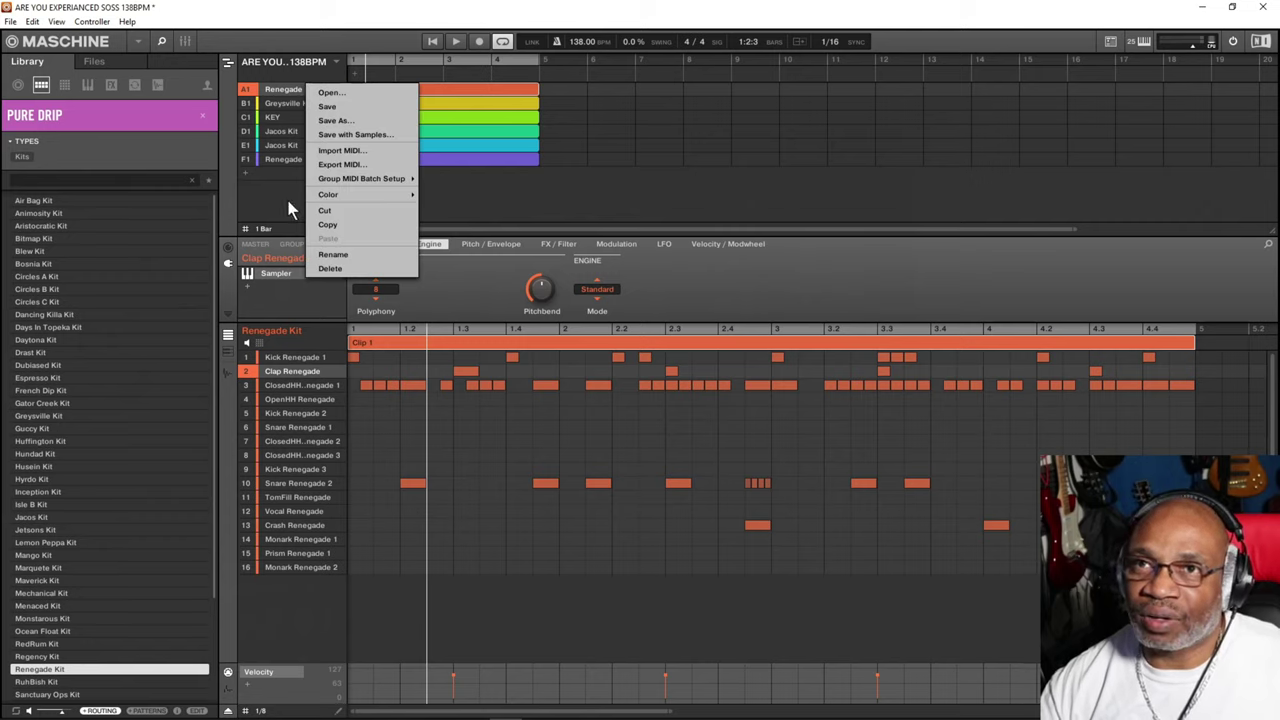
pyautogui.click(625, 290)
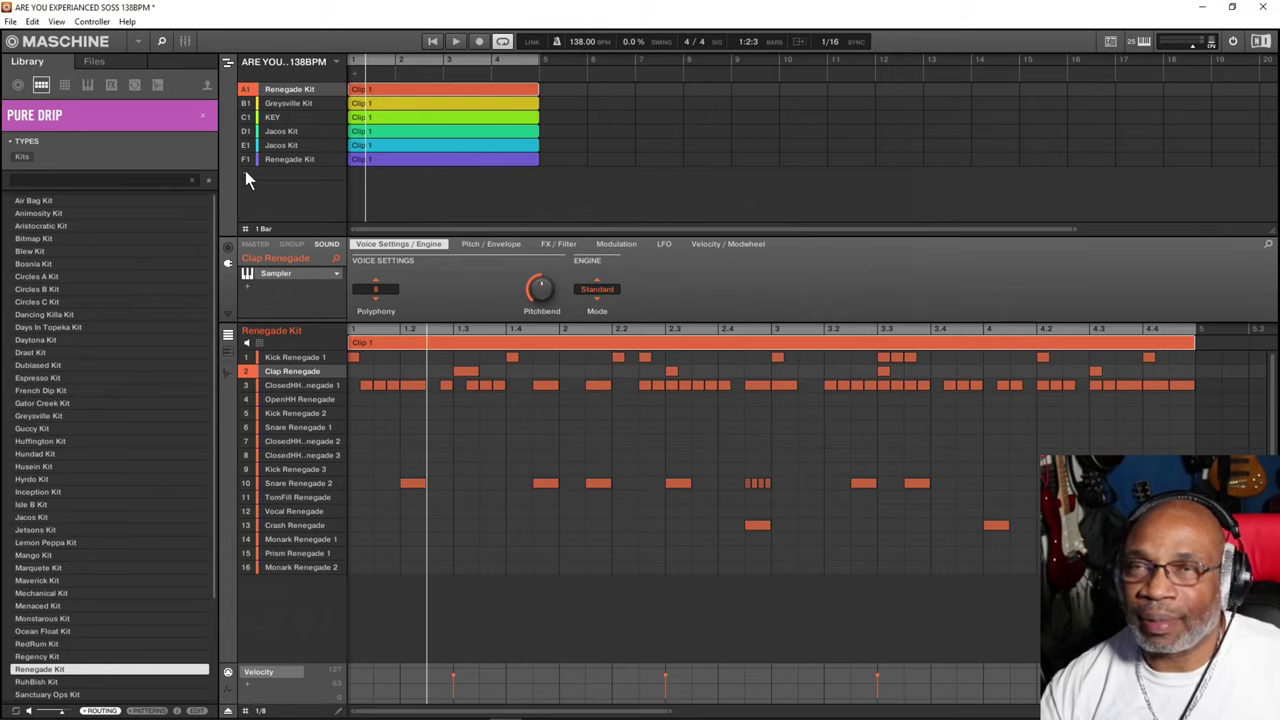
# Copy the Renegade Kit from group A1 and paste it into a newly added group G1
pyautogui.rightClick(294, 87)
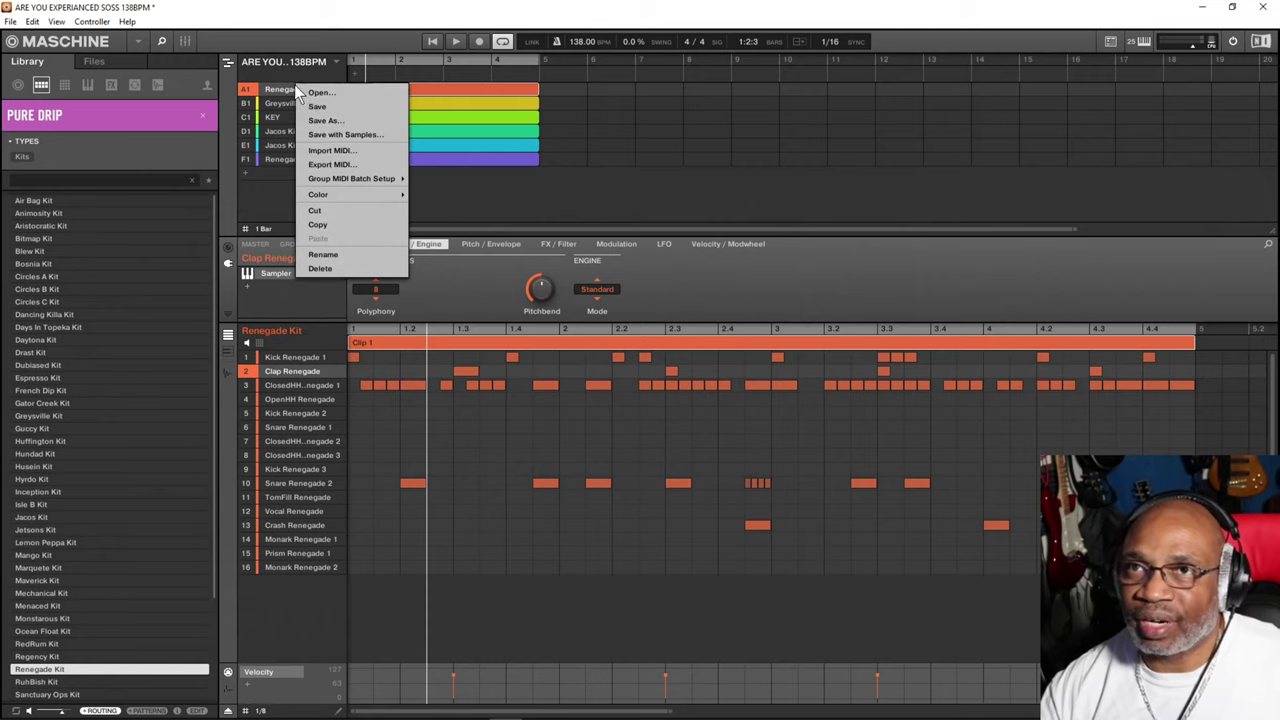
pyautogui.click(333, 230)
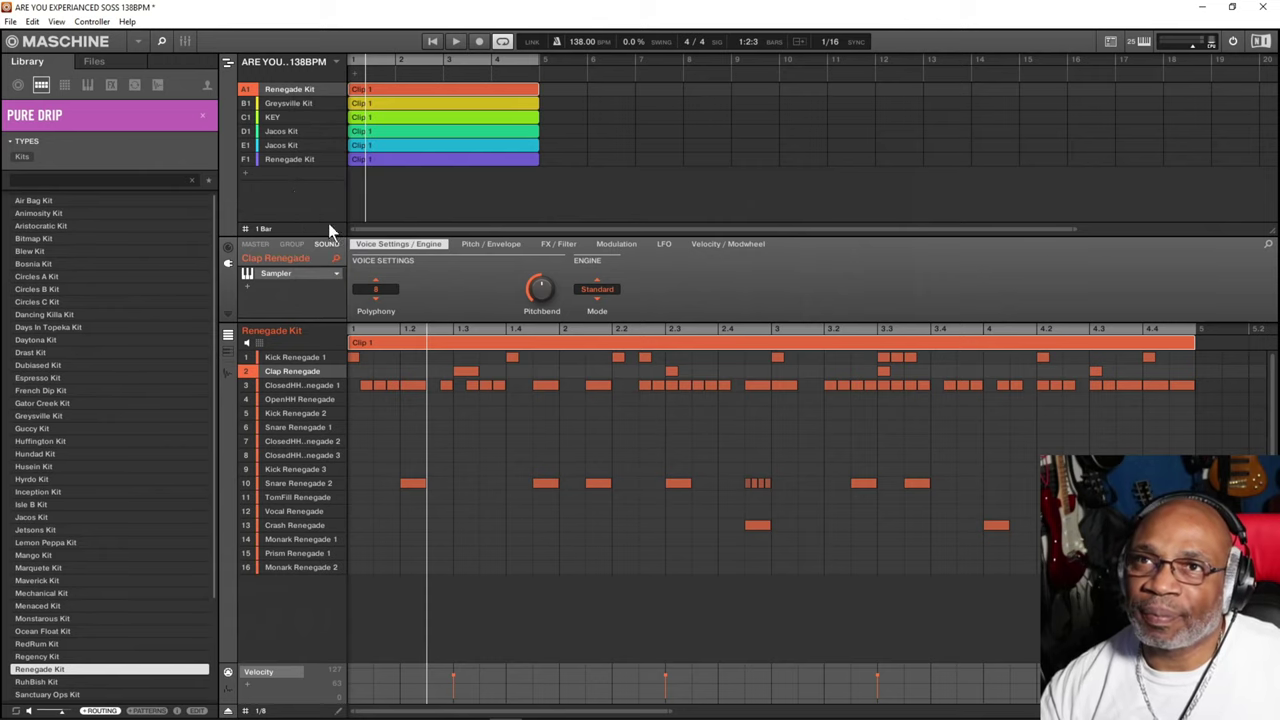
pyautogui.click(246, 174)
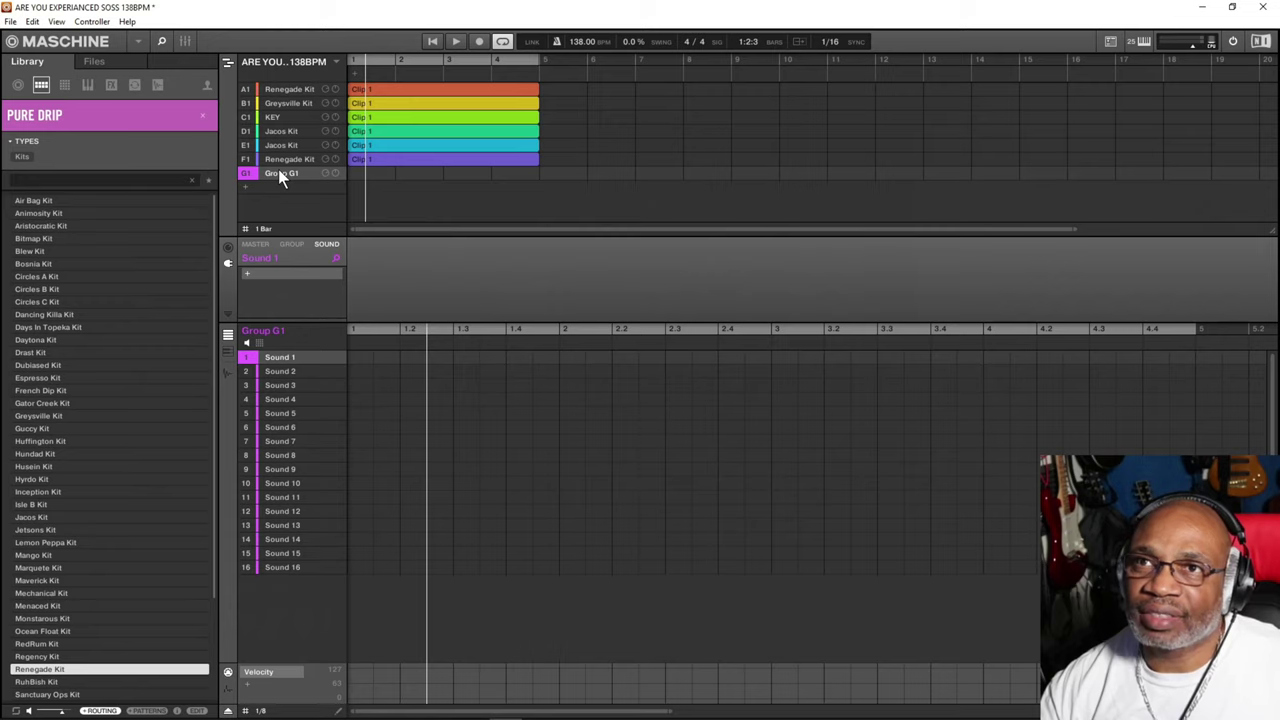
pyautogui.rightClick(280, 174)
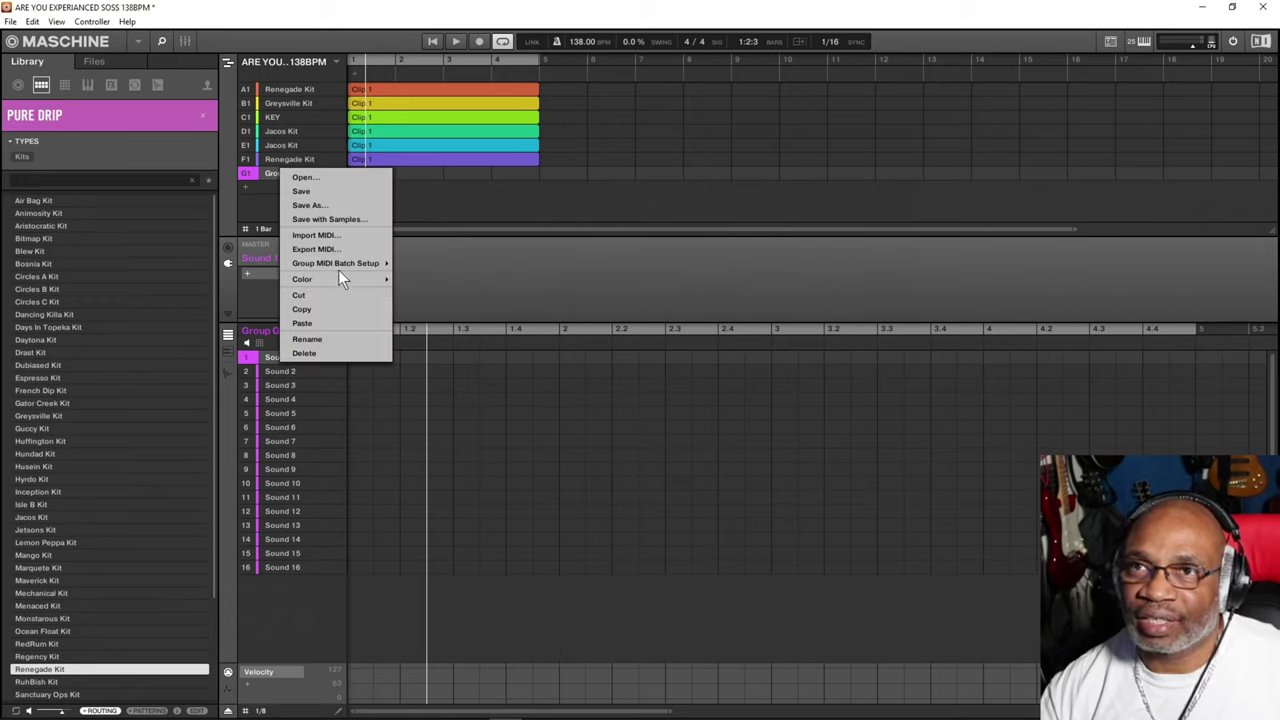
pyautogui.click(302, 322)
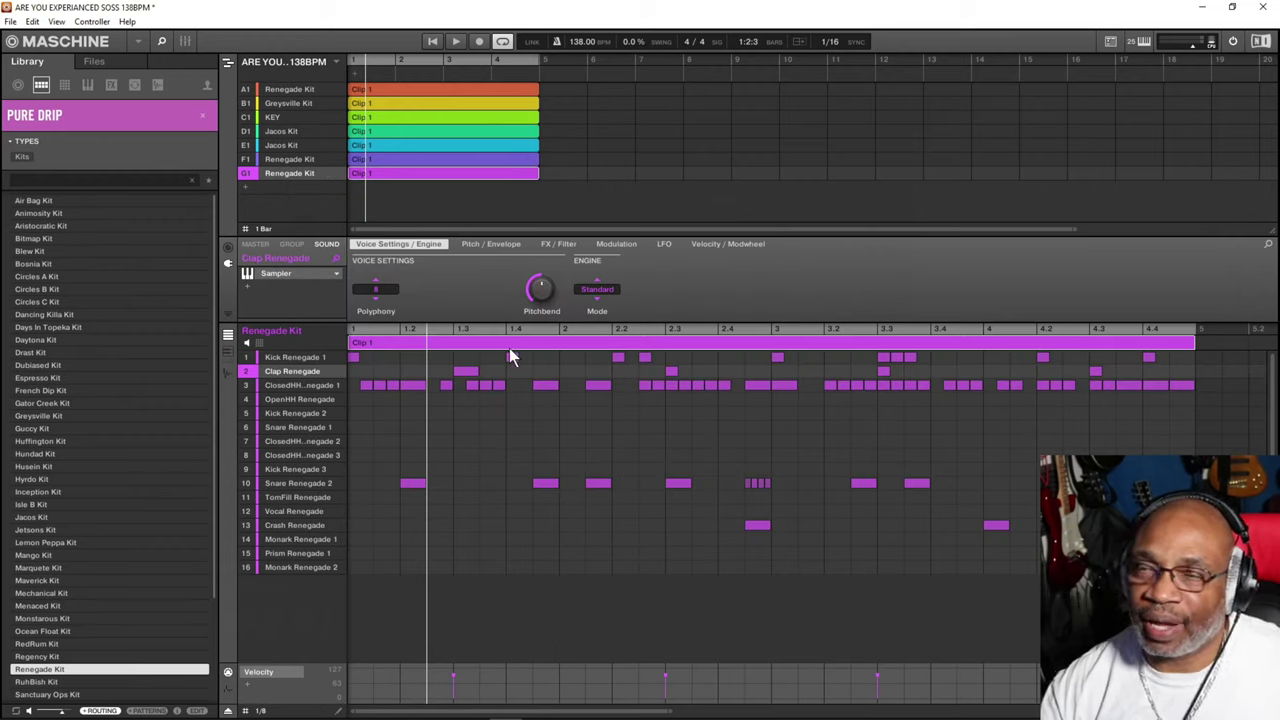
# Select Kick Renegade 1 in the copied group and rename group G1 as kk
pyautogui.moveTo(277, 392)
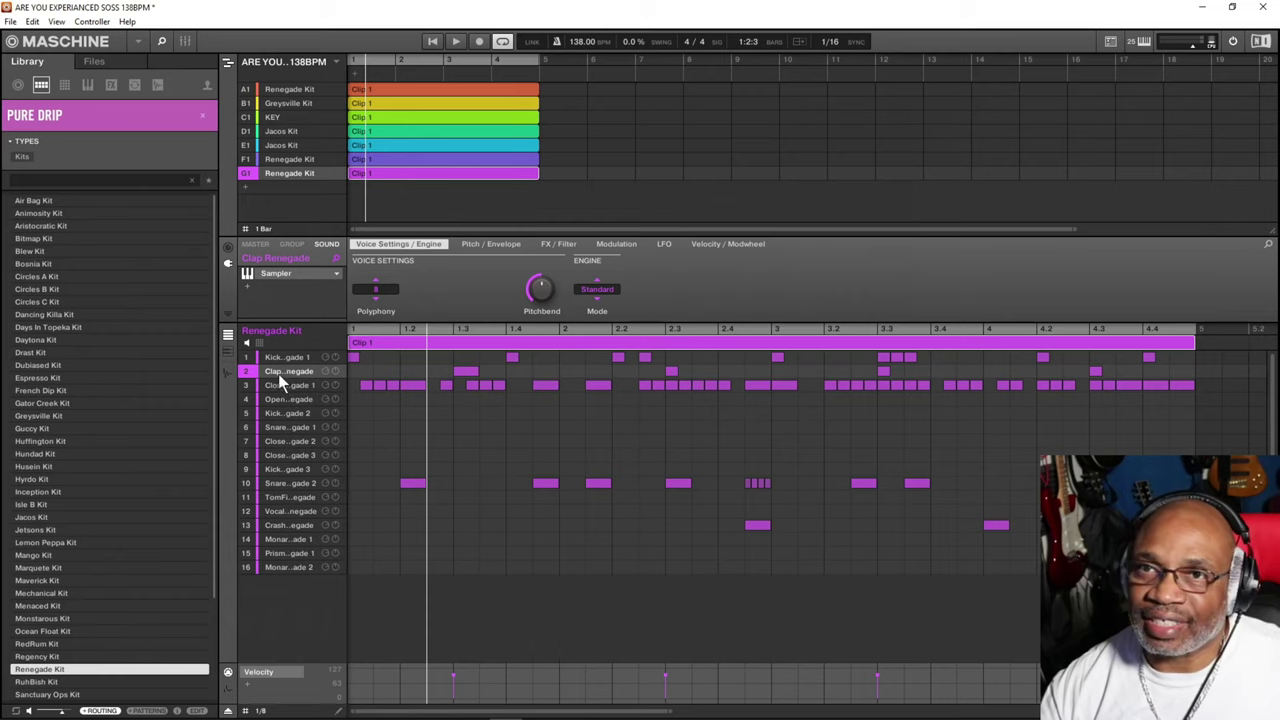
pyautogui.doubleClick(288, 357)
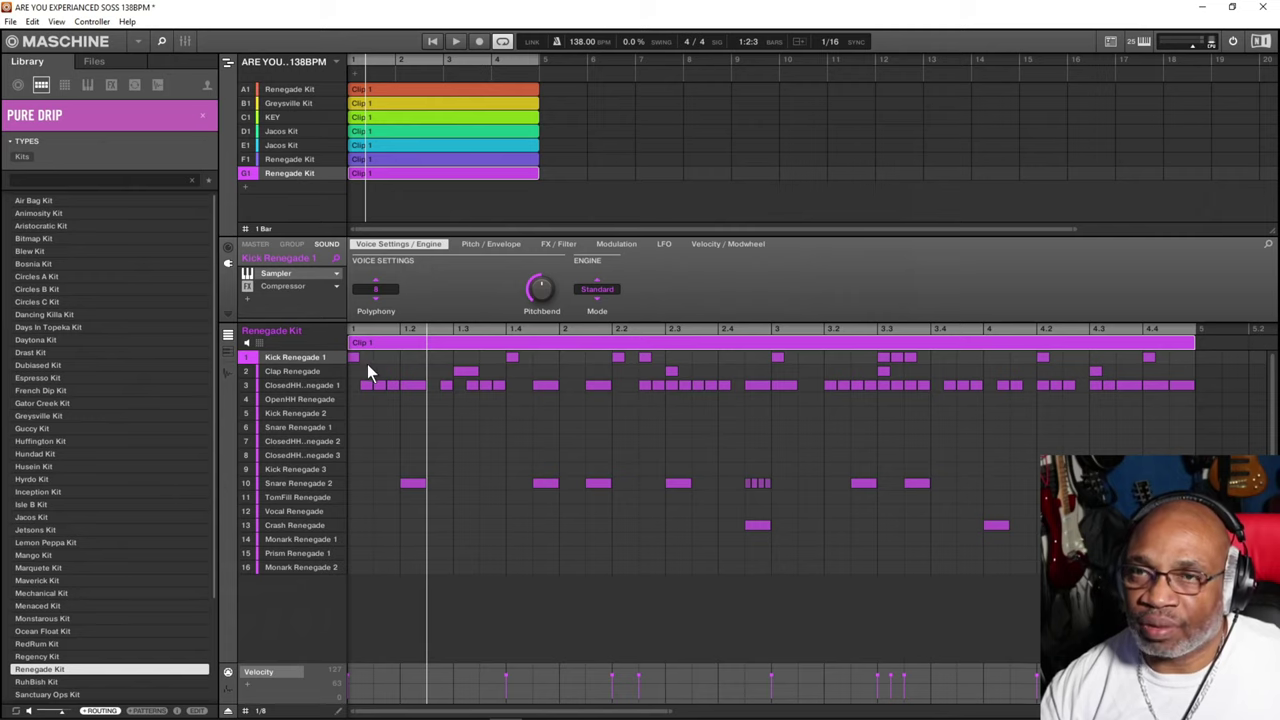
pyautogui.doubleClick(307, 173)
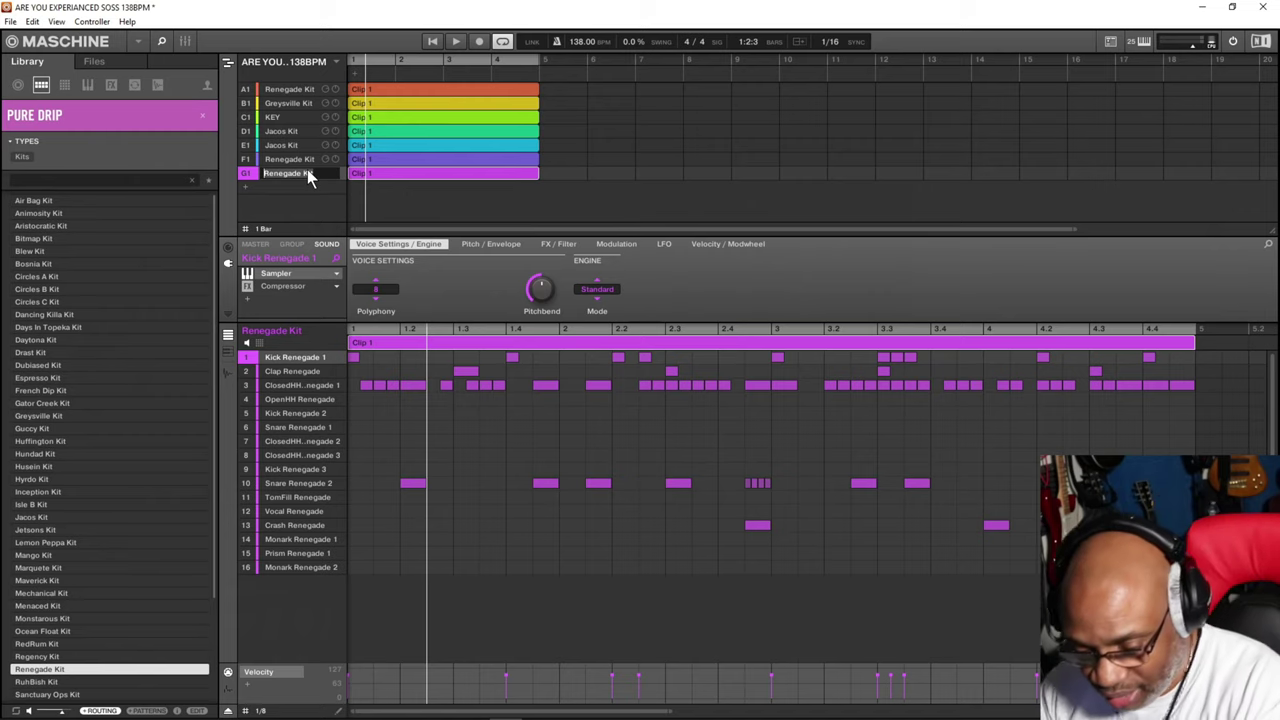
pyautogui.write('kk')
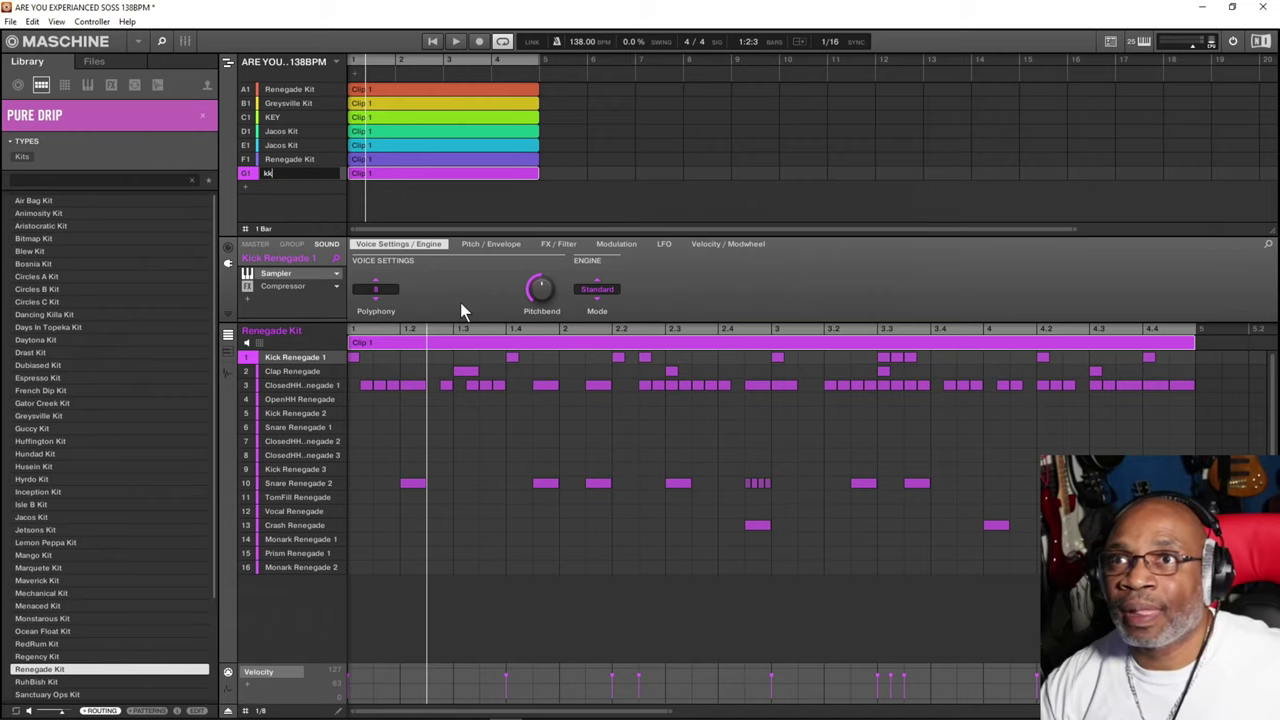
pyautogui.press('Return')
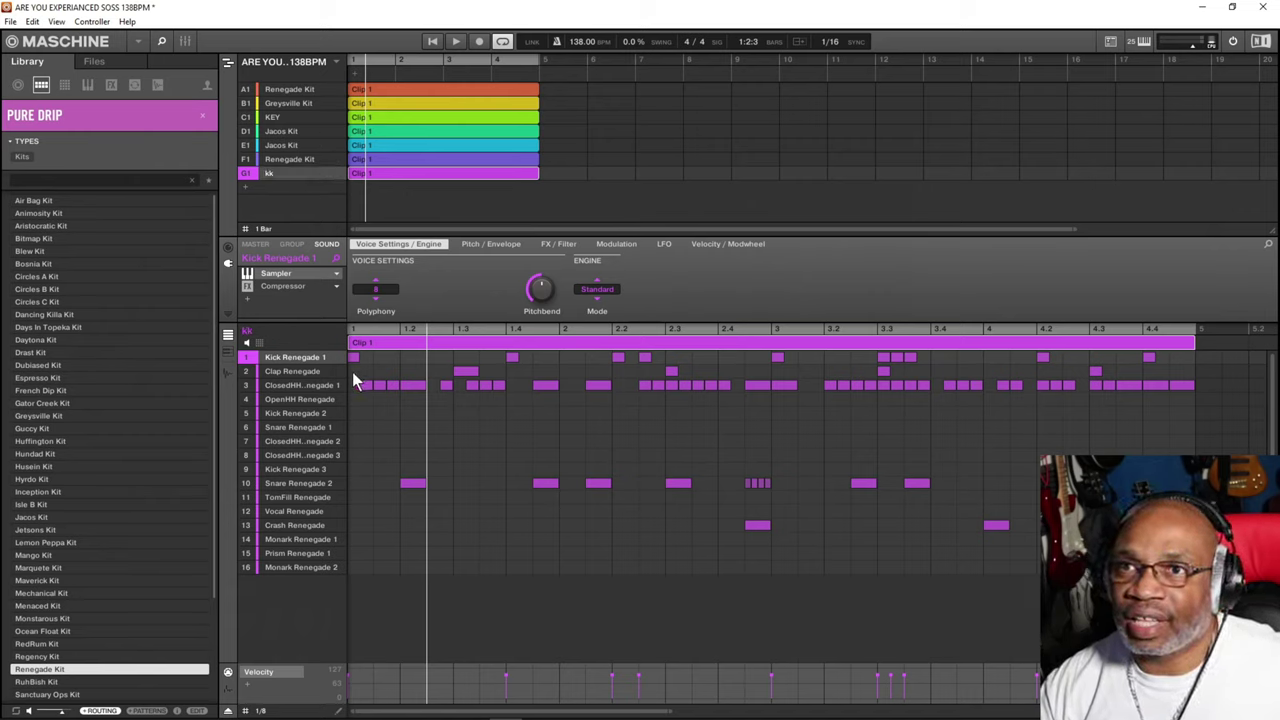
# Delete all clap, hi-hat, snare and crash notes from group kk's clip, keeping only the Kick Renegade 1 notes
pyautogui.moveTo(354, 367); pyautogui.dragTo(1182, 534)
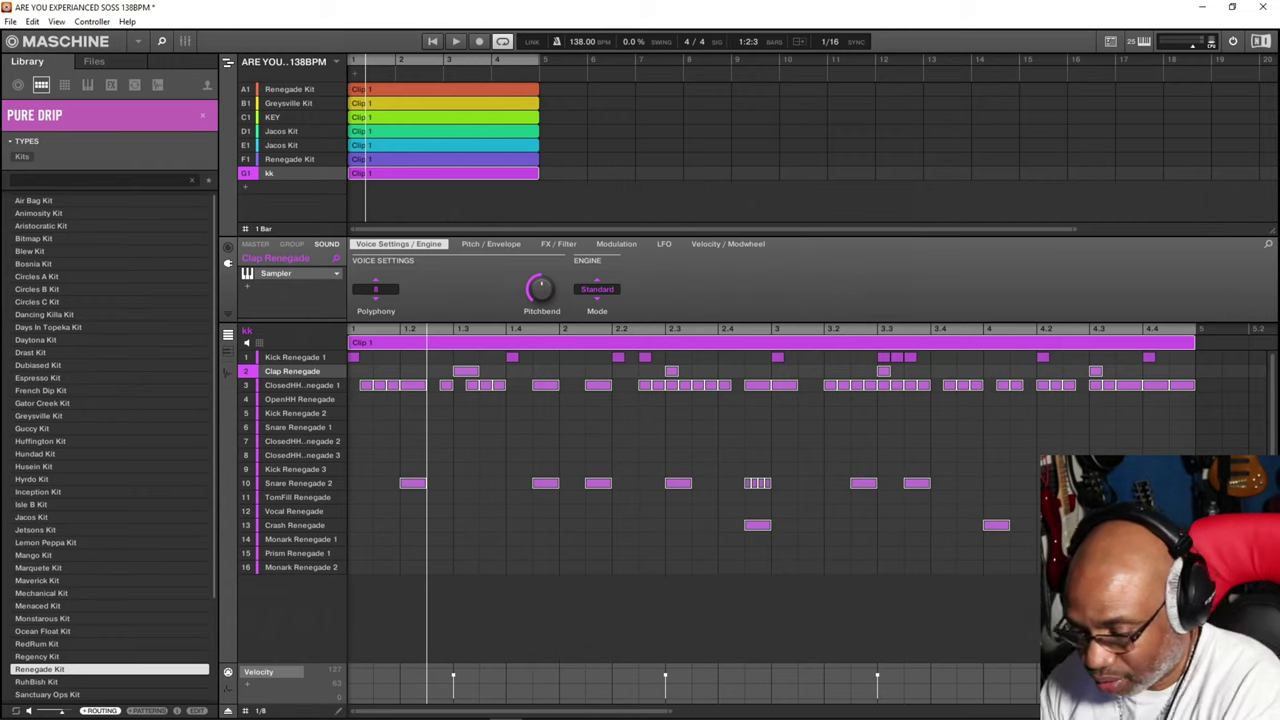
pyautogui.press('Delete')
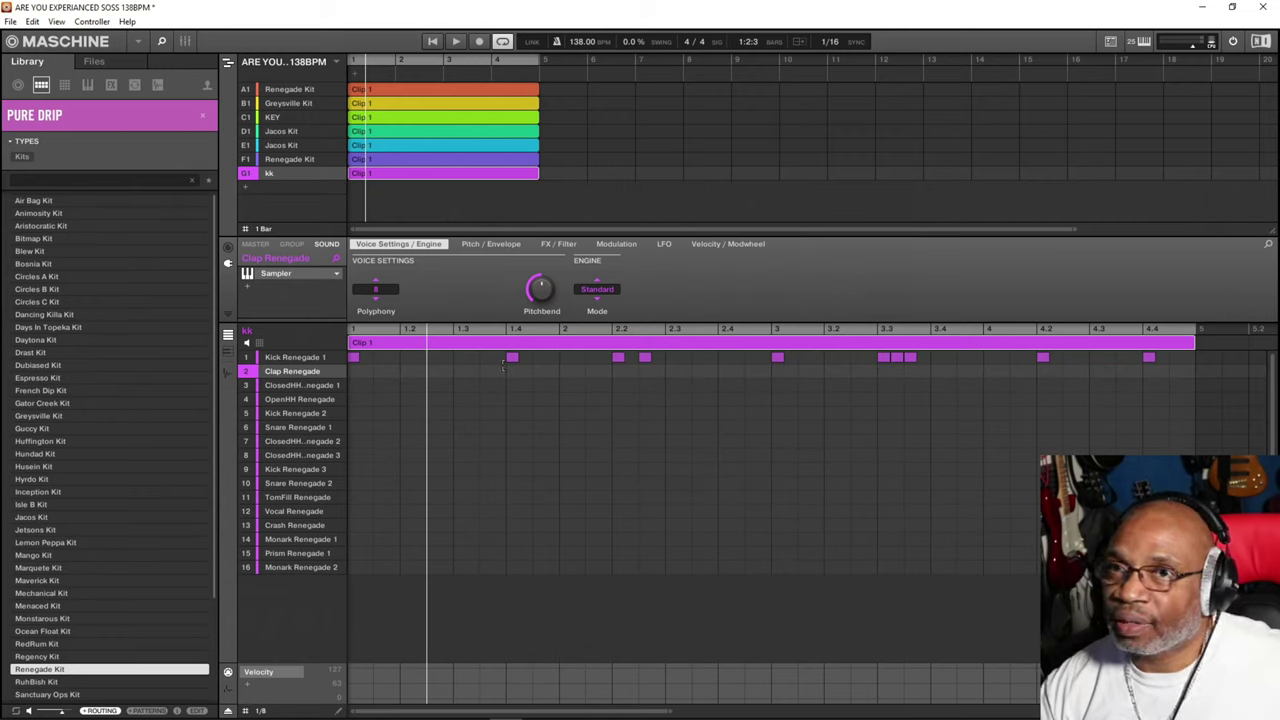
# Solo group kk, play its kick pattern on its own, and stop playback
pyautogui.rightClick(248, 175)
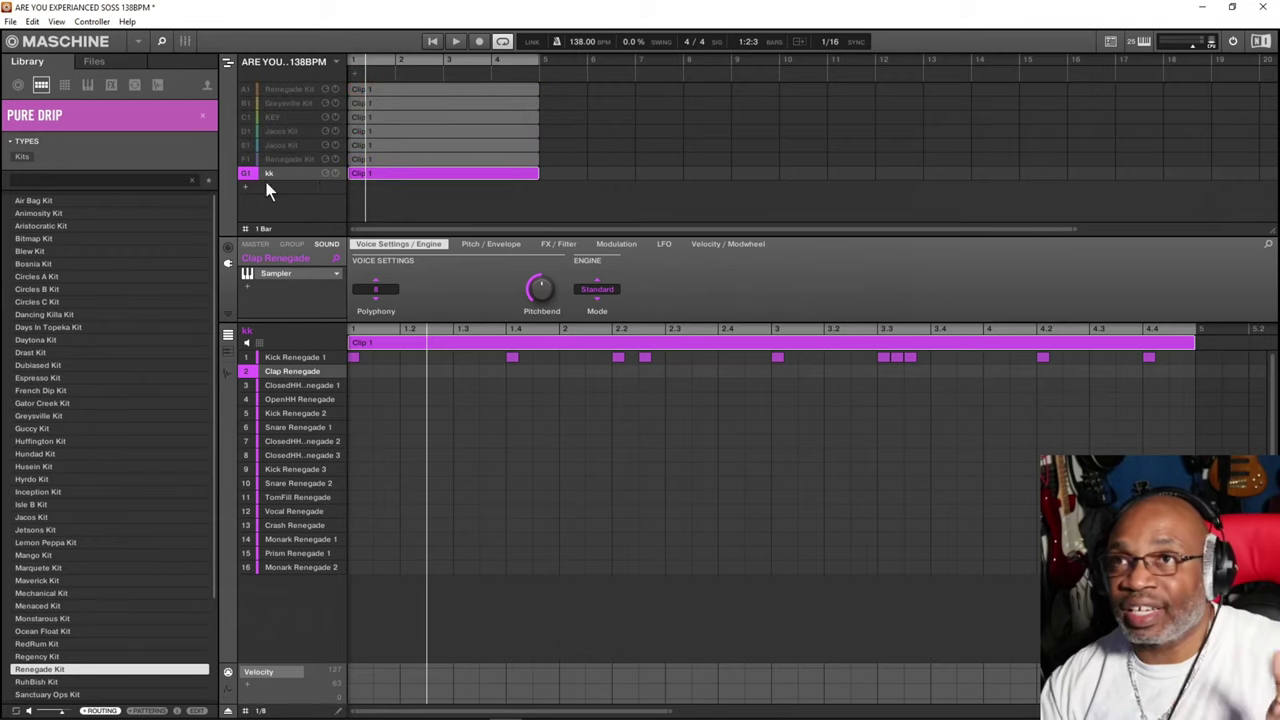
pyautogui.click(457, 41)
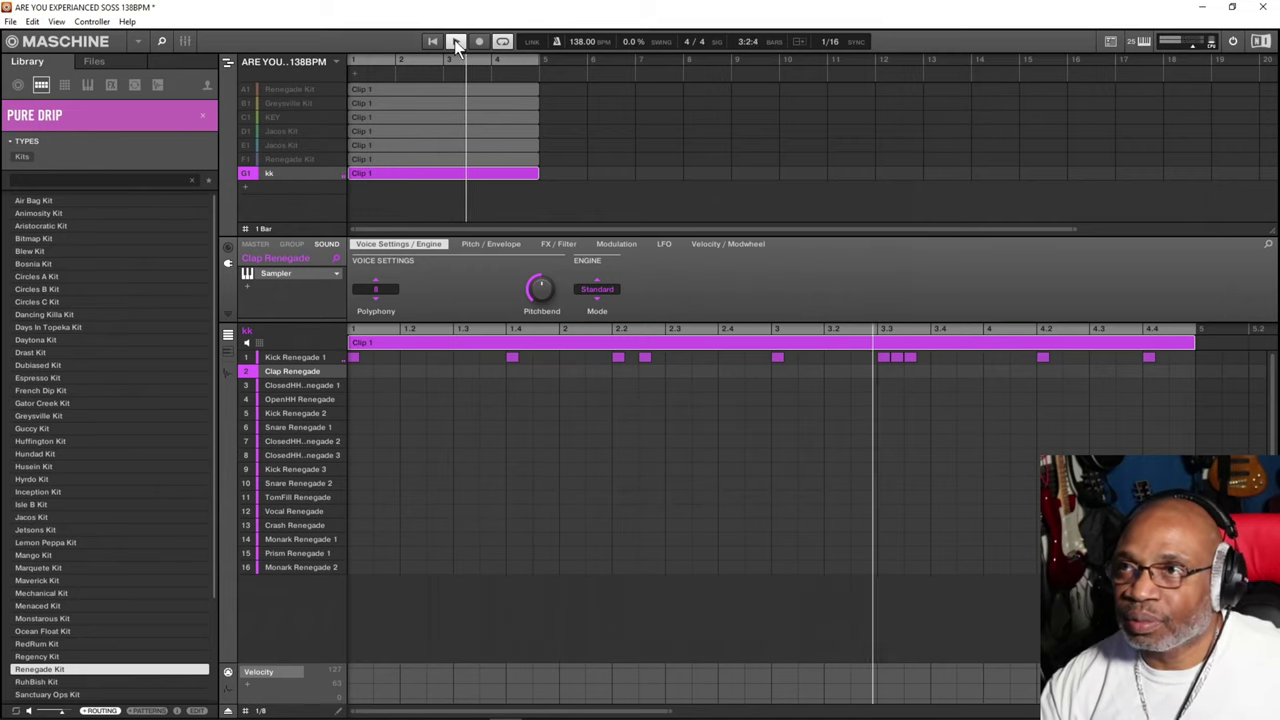
pyautogui.click(454, 40)
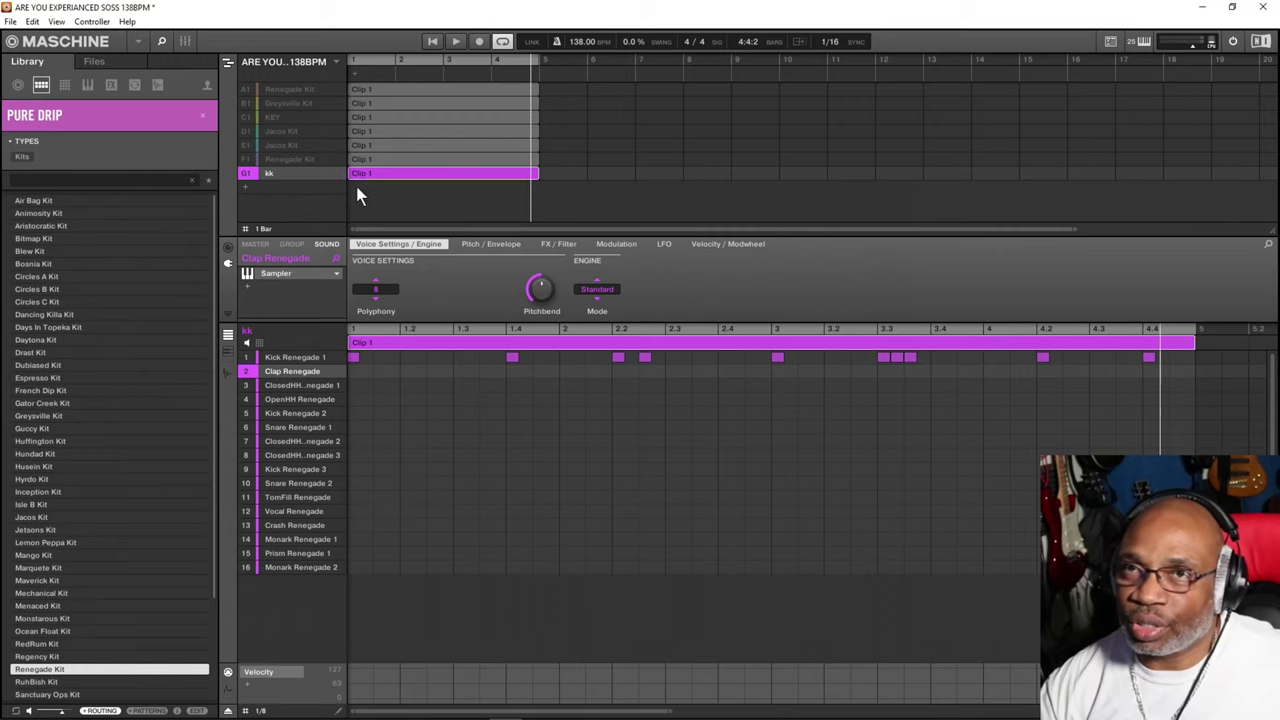
# Add a new group H1 and paste the copied Renegade Kit into it
pyautogui.click(244, 187)
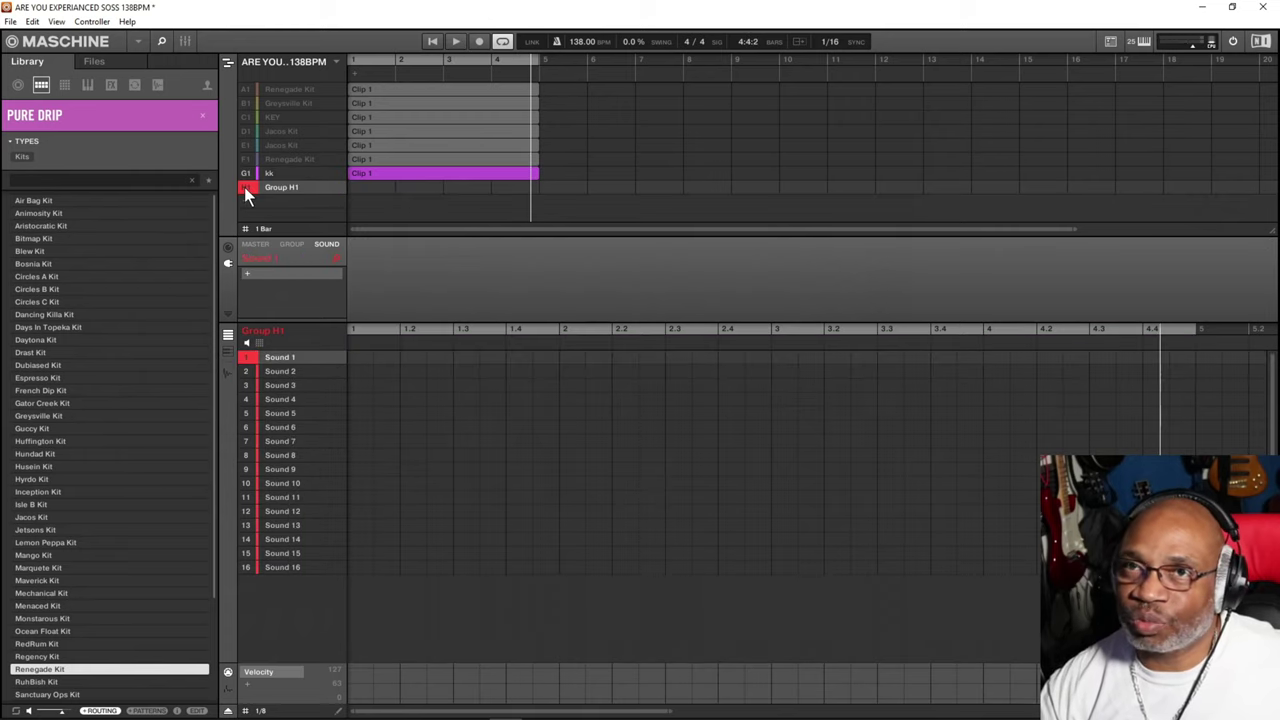
pyautogui.click(284, 180)
pyautogui.rightClick(284, 180)
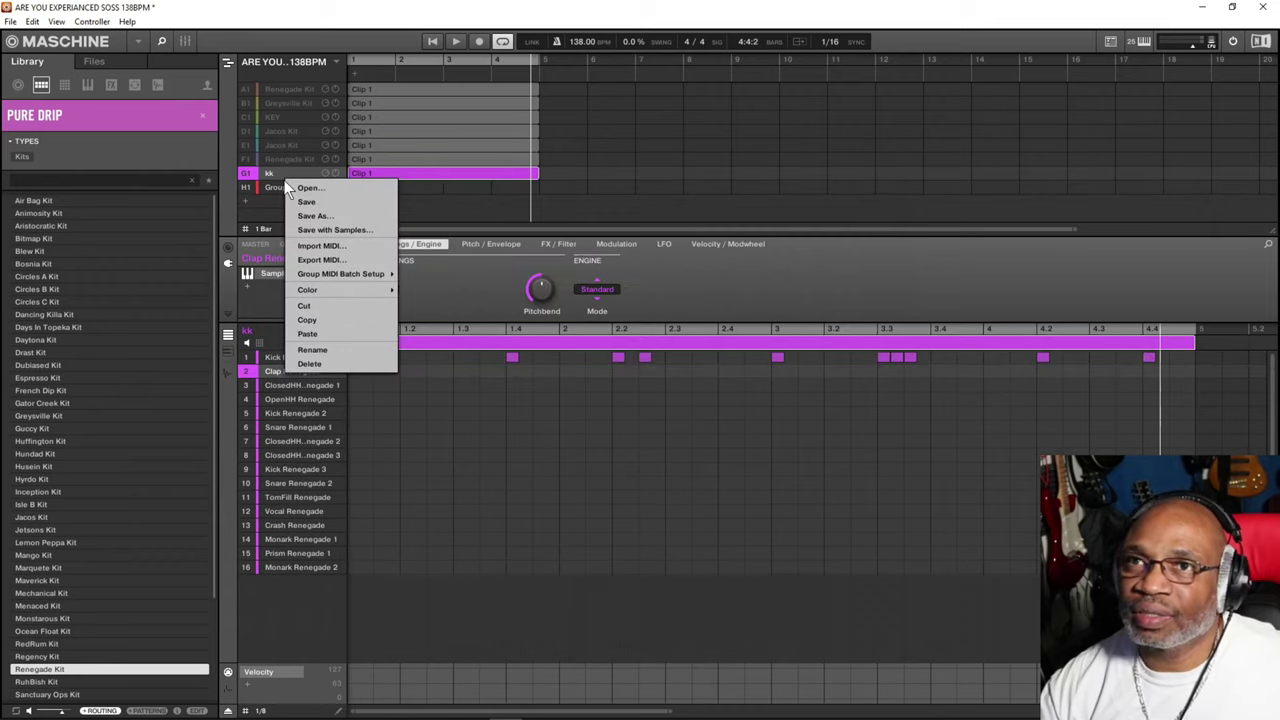
pyautogui.press('Escape')
pyautogui.click(279, 188)
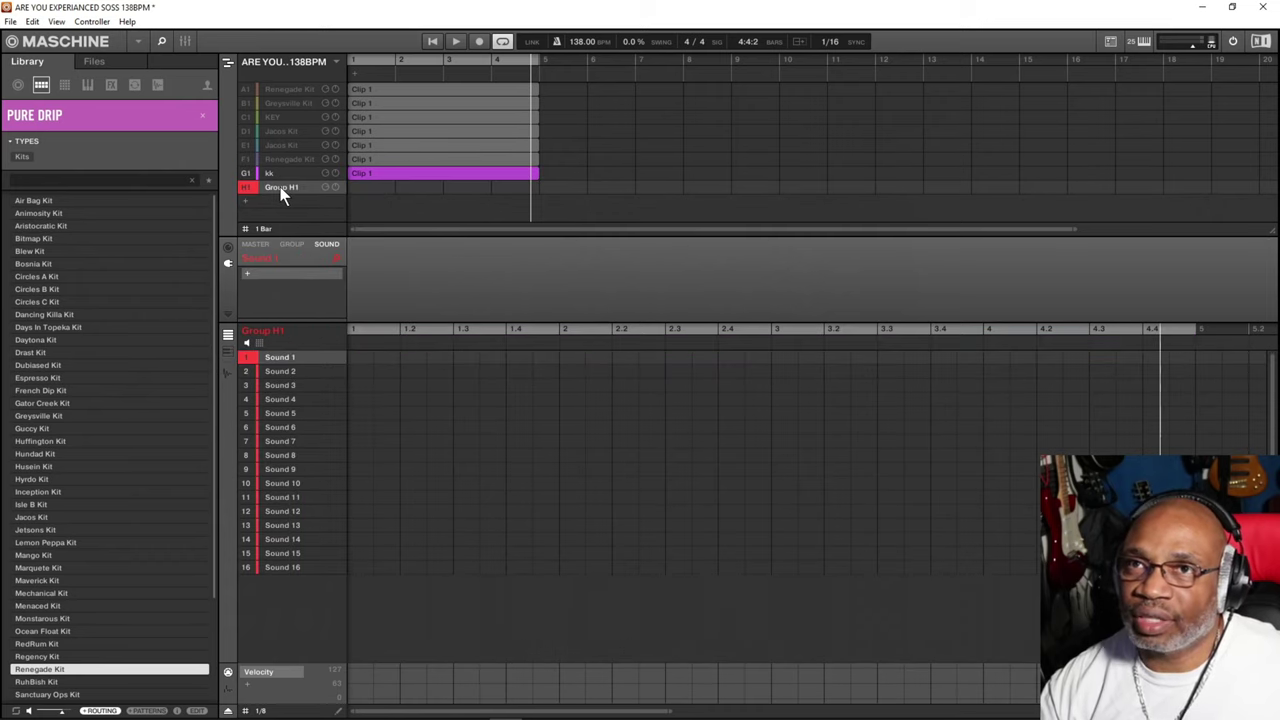
pyautogui.rightClick(281, 190)
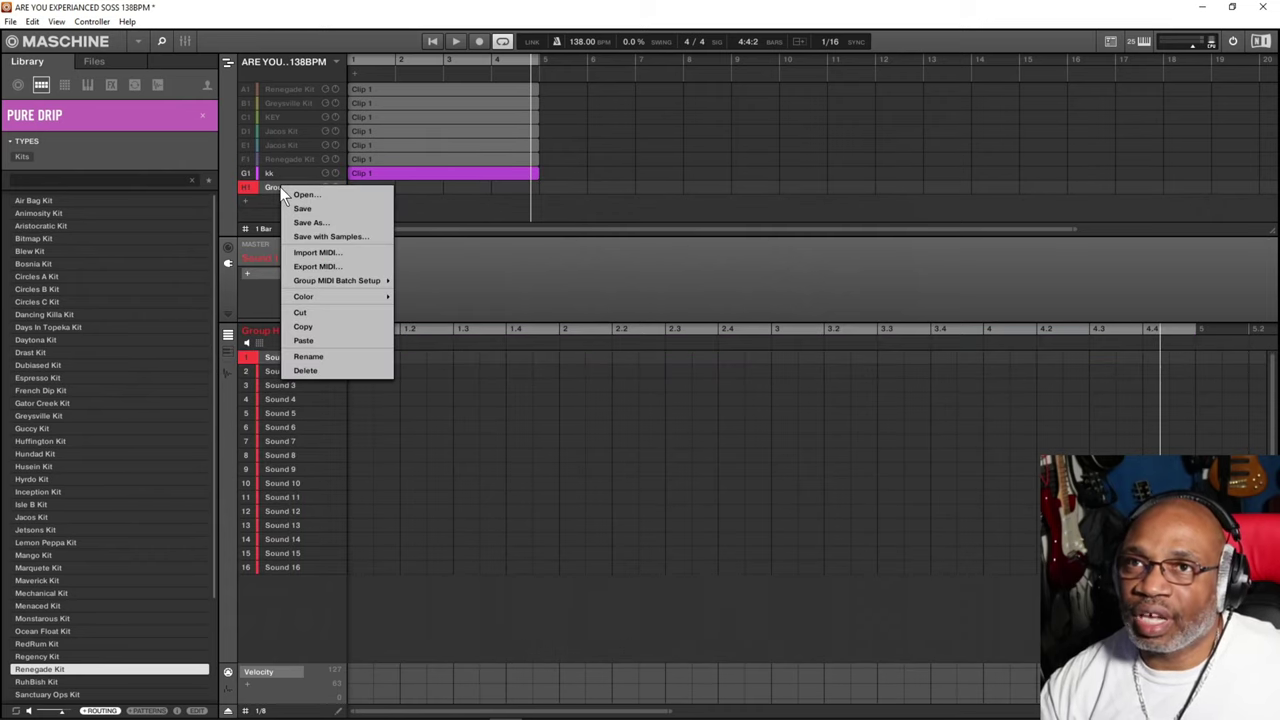
pyautogui.click(321, 340)
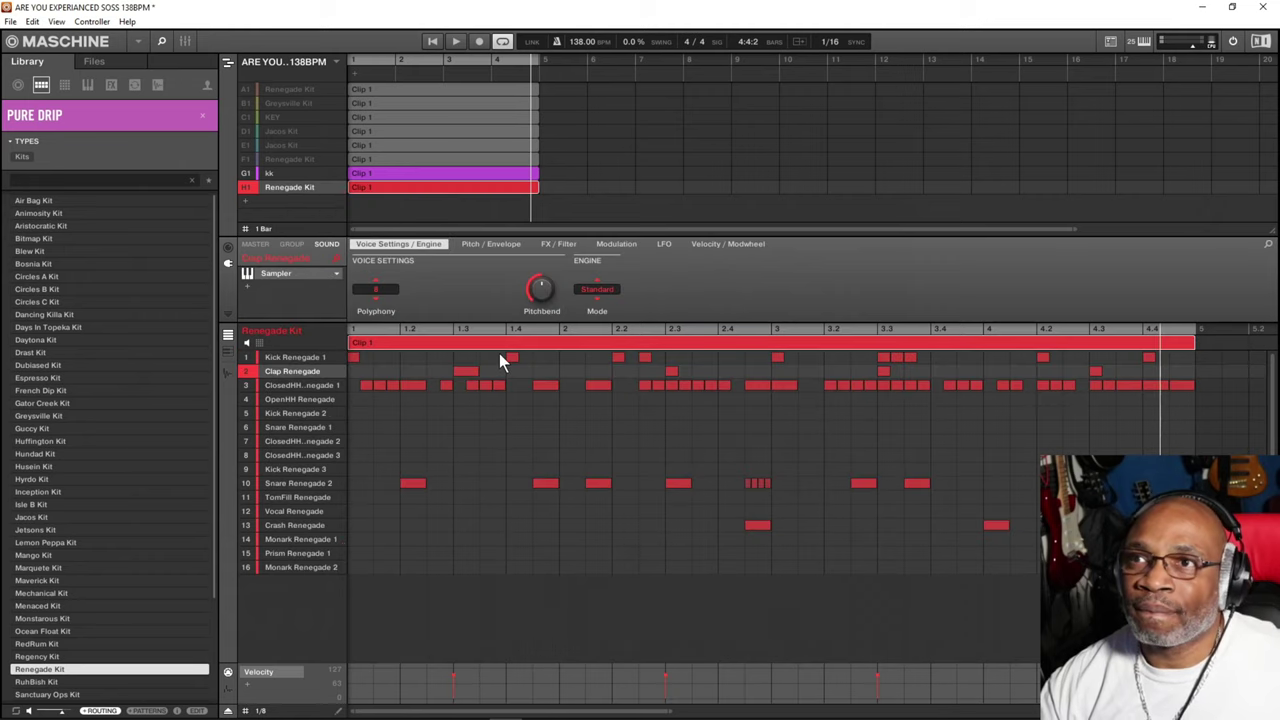
# Delete the hi-hat, snare, crash and kick notes from group H1's clip, keeping only the Clap Renegade notes
pyautogui.moveTo(325, 372)
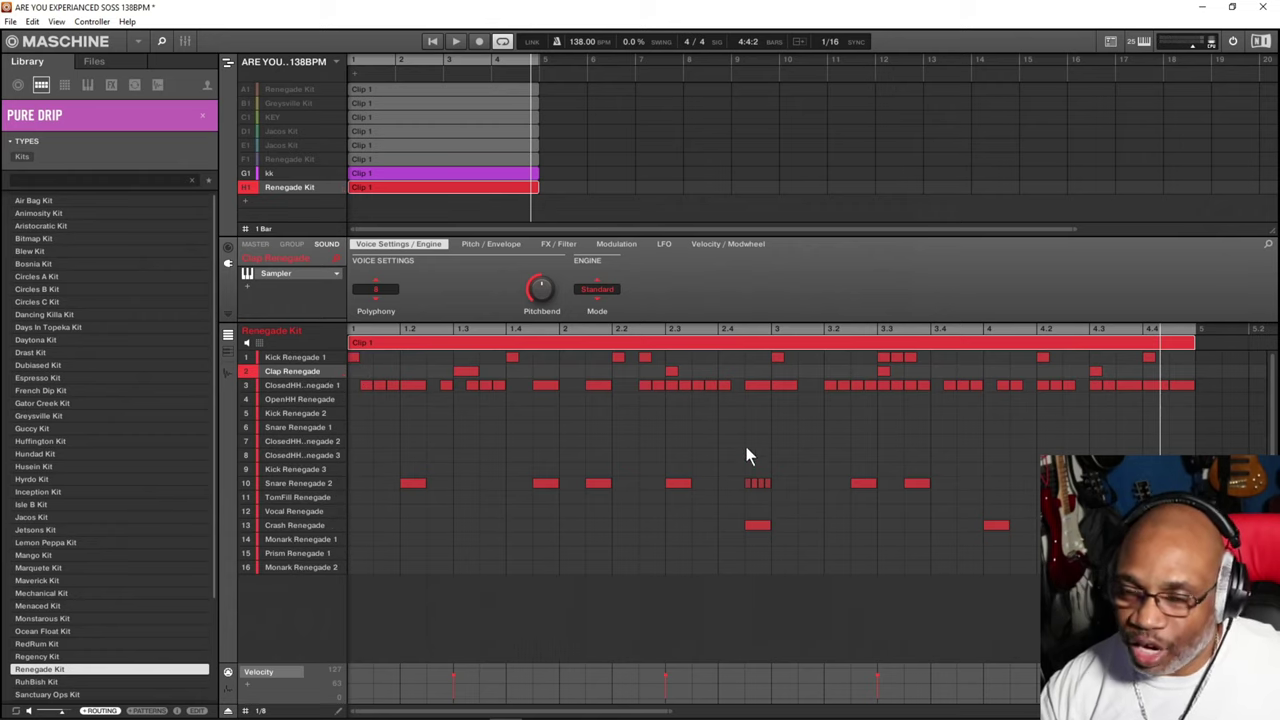
pyautogui.moveTo(356, 385); pyautogui.dragTo(1202, 534)
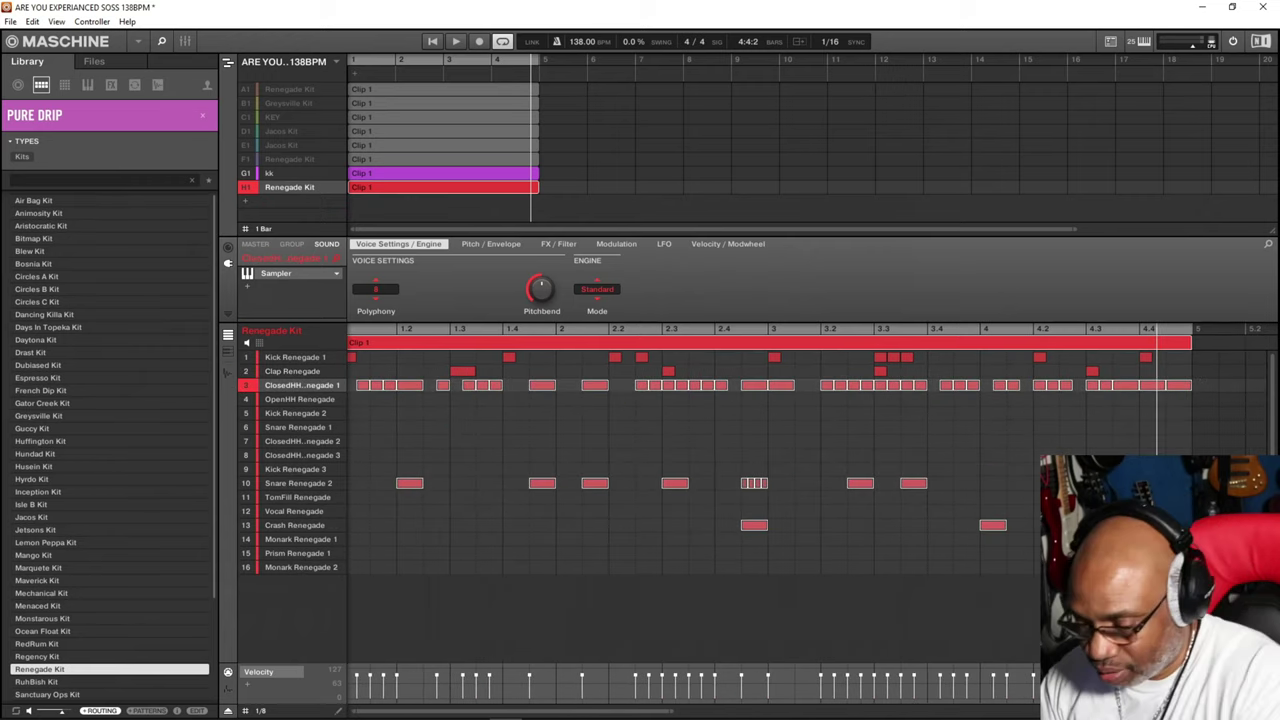
pyautogui.press('Delete')
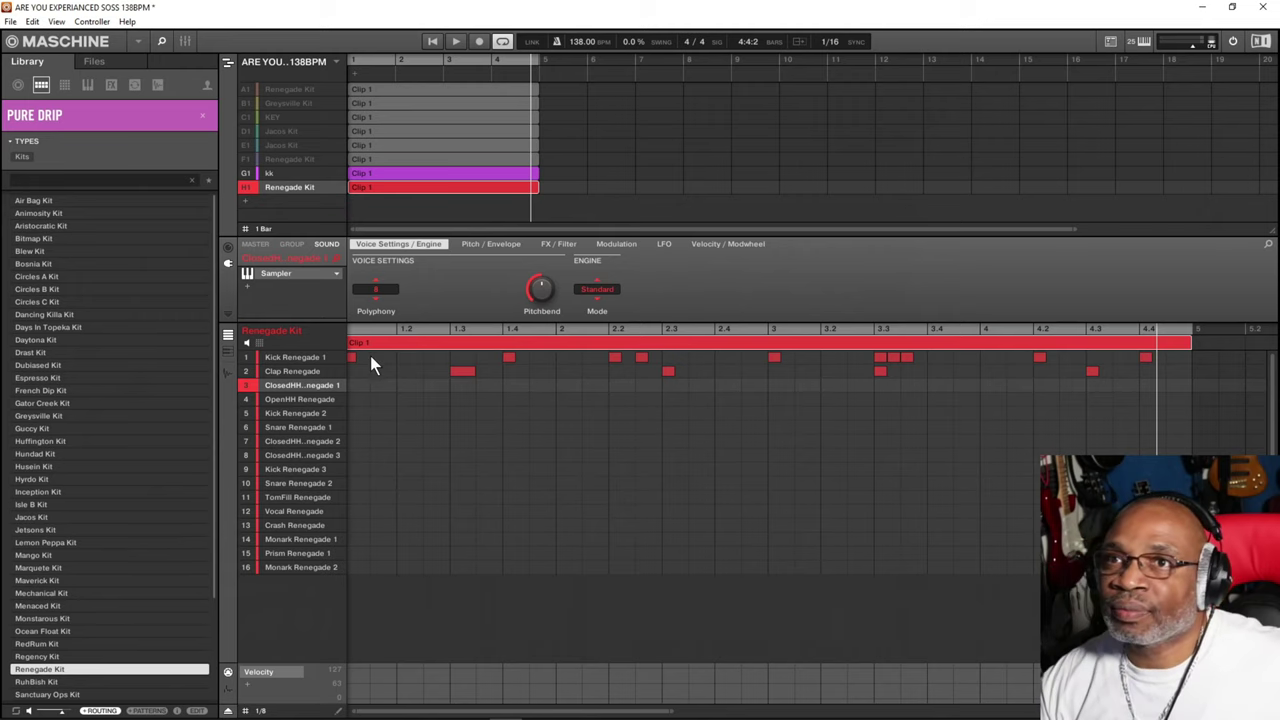
pyautogui.moveTo(379, 362); pyautogui.dragTo(1162, 351)
pyautogui.press('Delete')
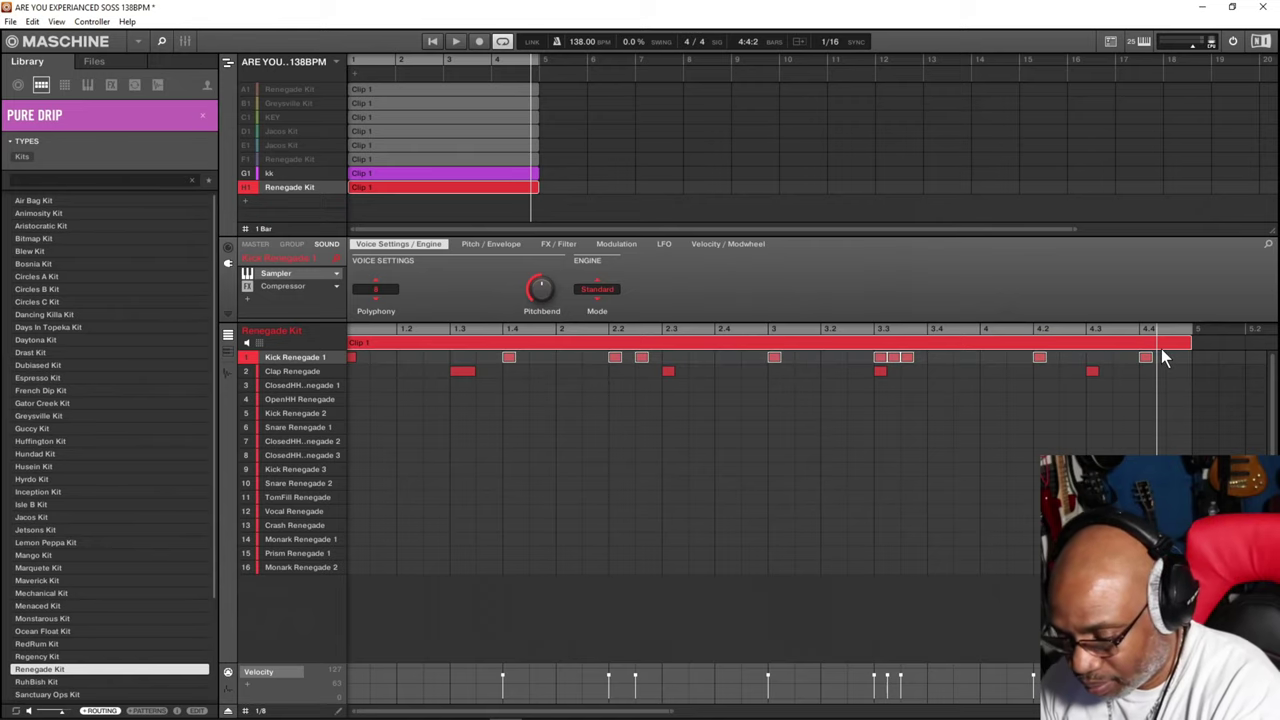
pyautogui.click(351, 359)
pyautogui.press('Delete')
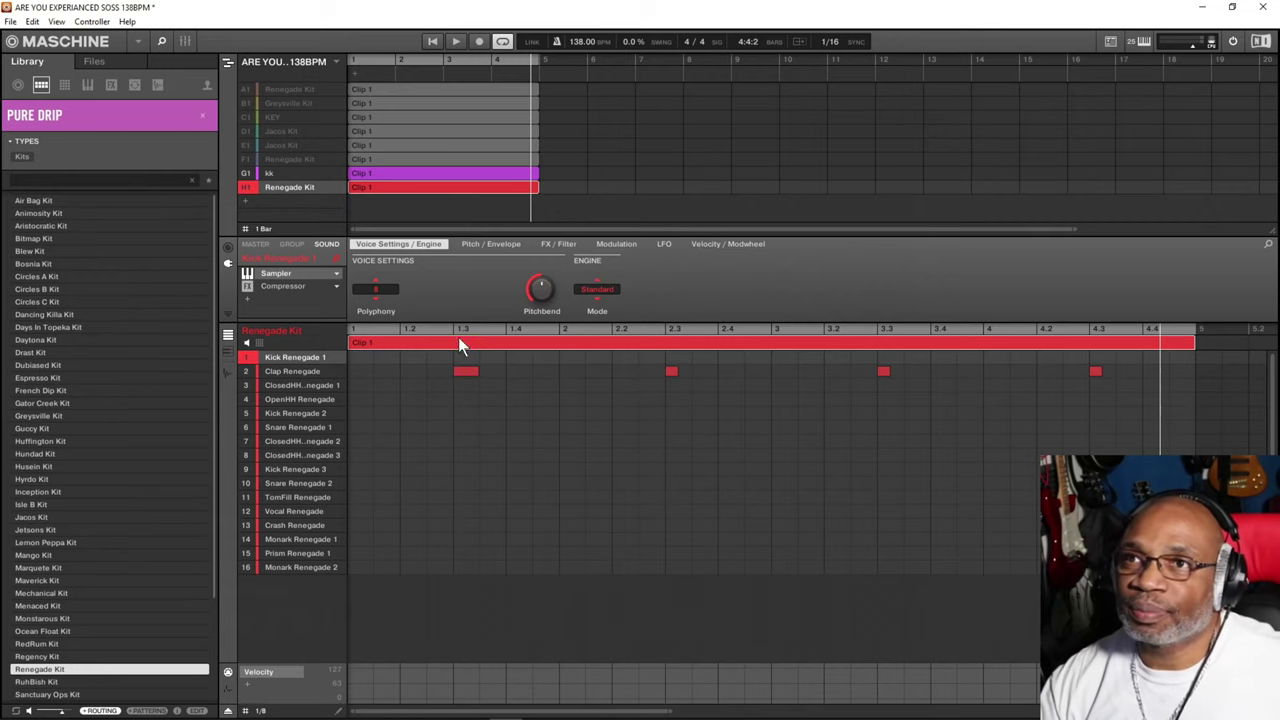
# Rename group H1 as clp
pyautogui.doubleClick(289, 188)
pyautogui.write('clp')
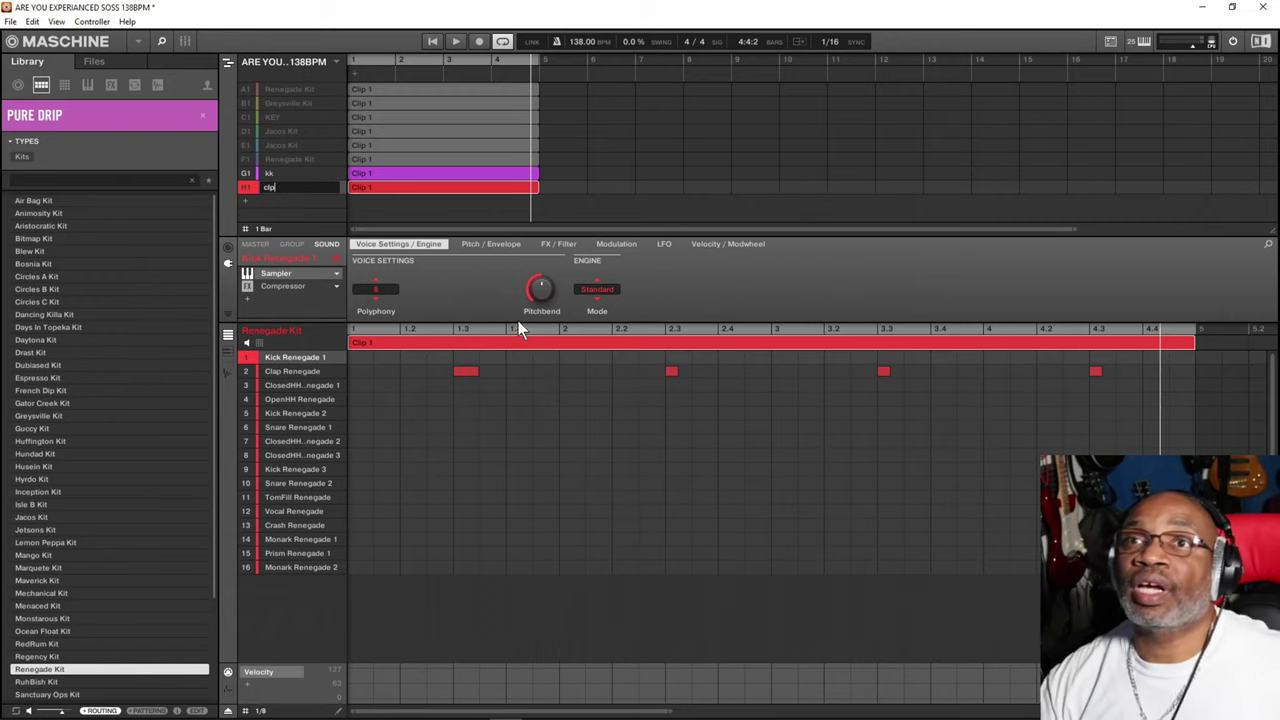
pyautogui.press('Return')
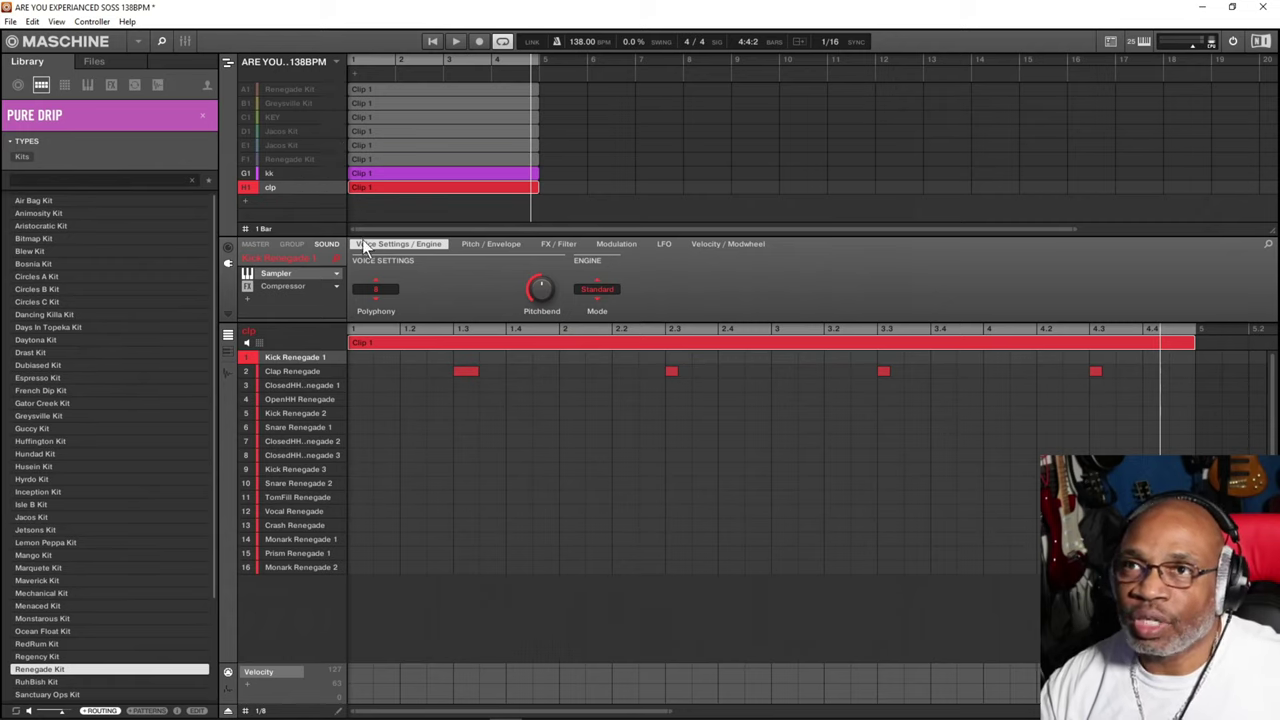
# Delete the separated groups kk and clp from the project
pyautogui.click(297, 172)
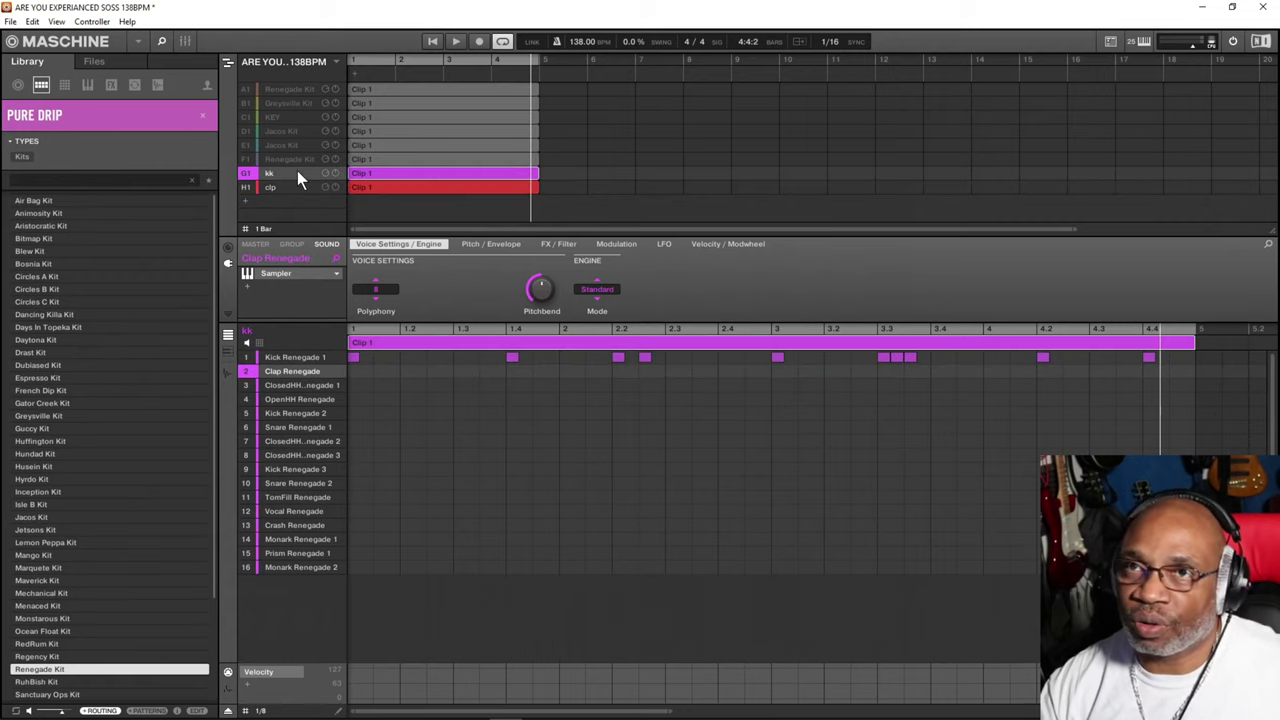
pyautogui.rightClick(297, 170)
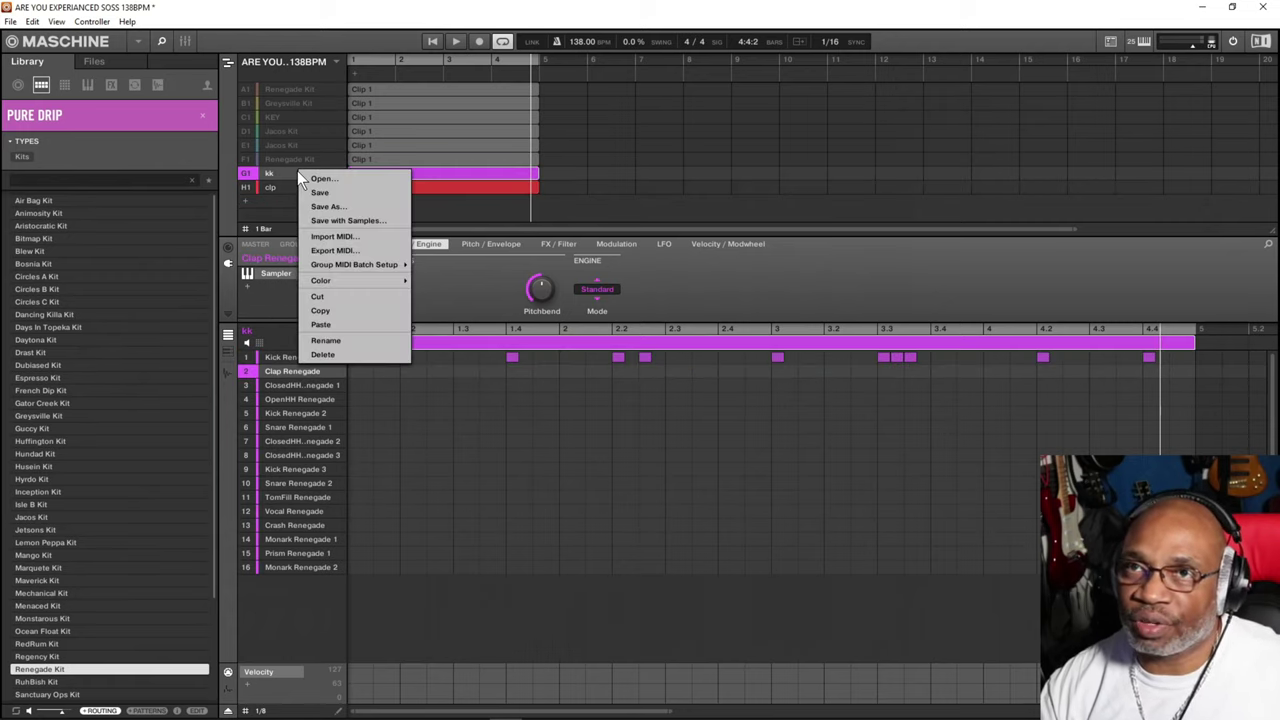
pyautogui.click(335, 353)
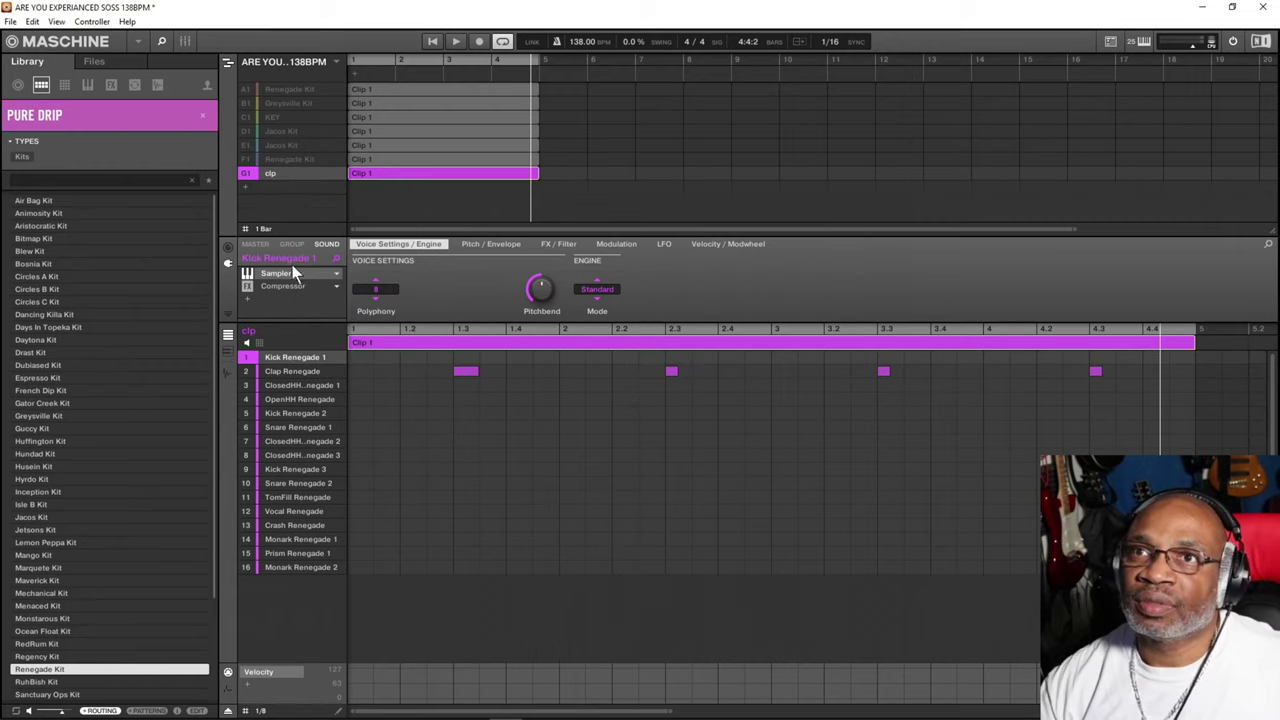
pyautogui.rightClick(282, 173)
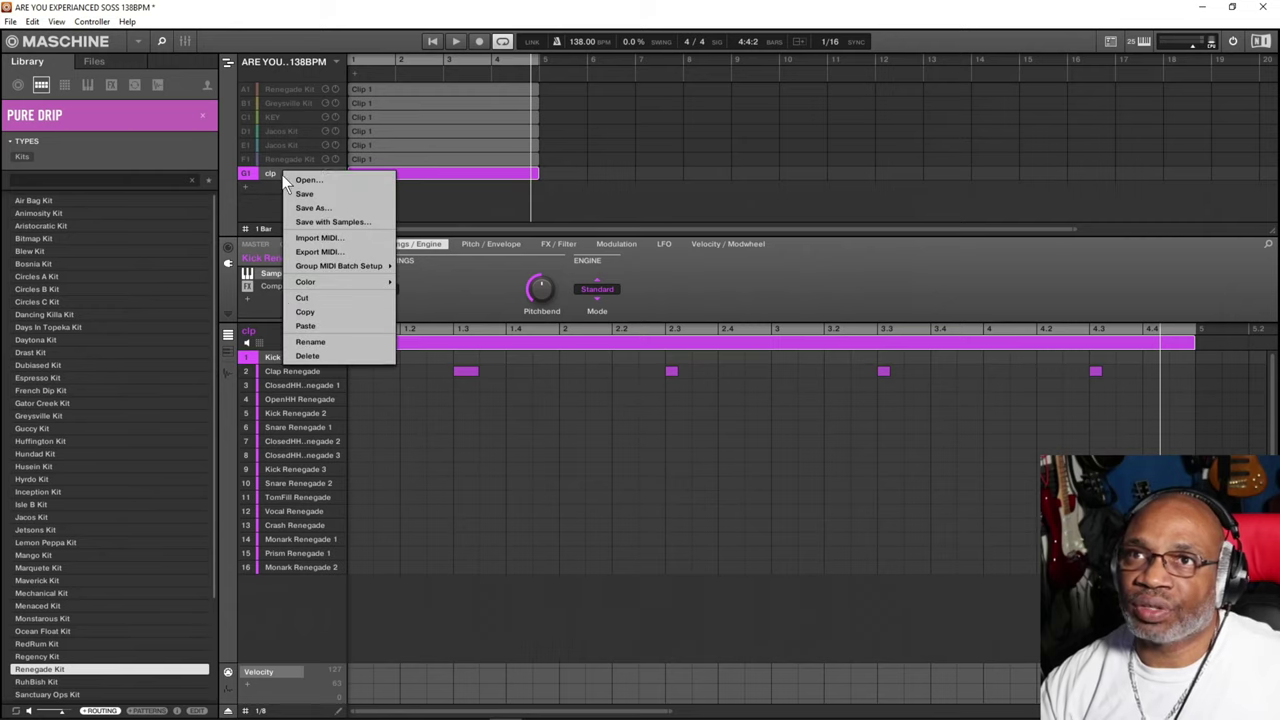
pyautogui.click(310, 356)
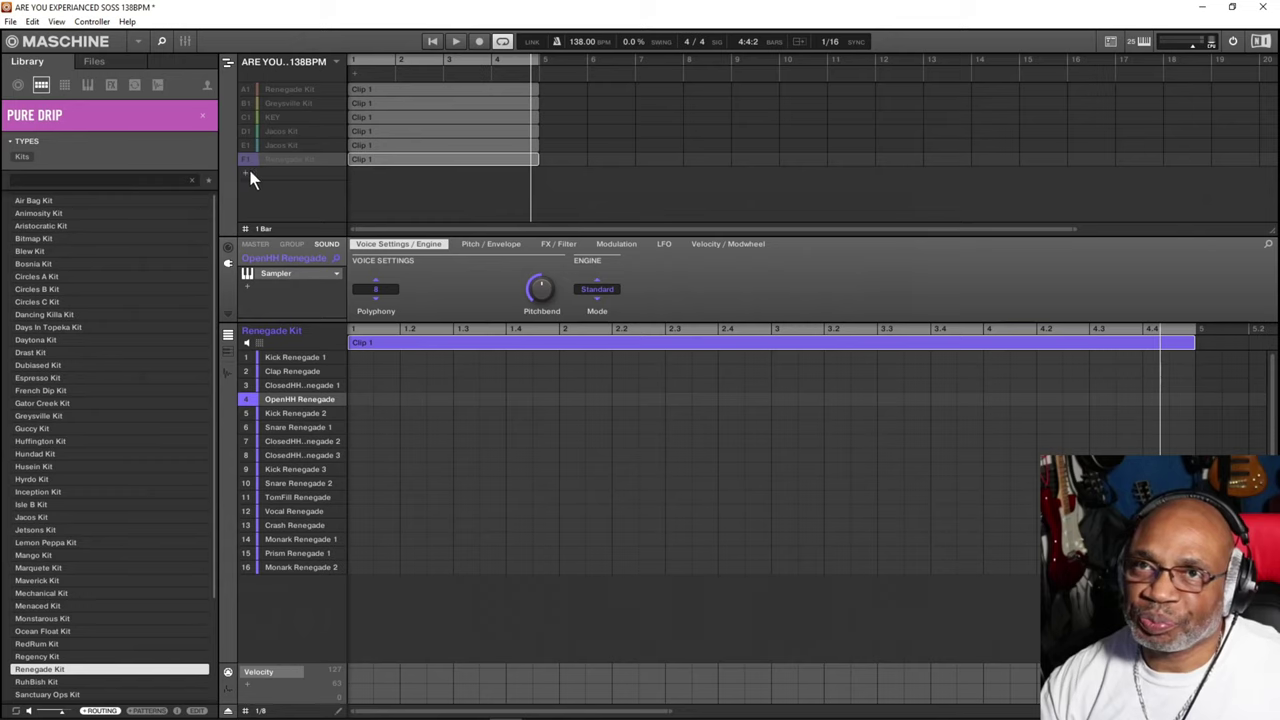
# Unmute group A1 Renegade Kit, play its drum pattern on its own, and stop playback
pyautogui.click(246, 86)
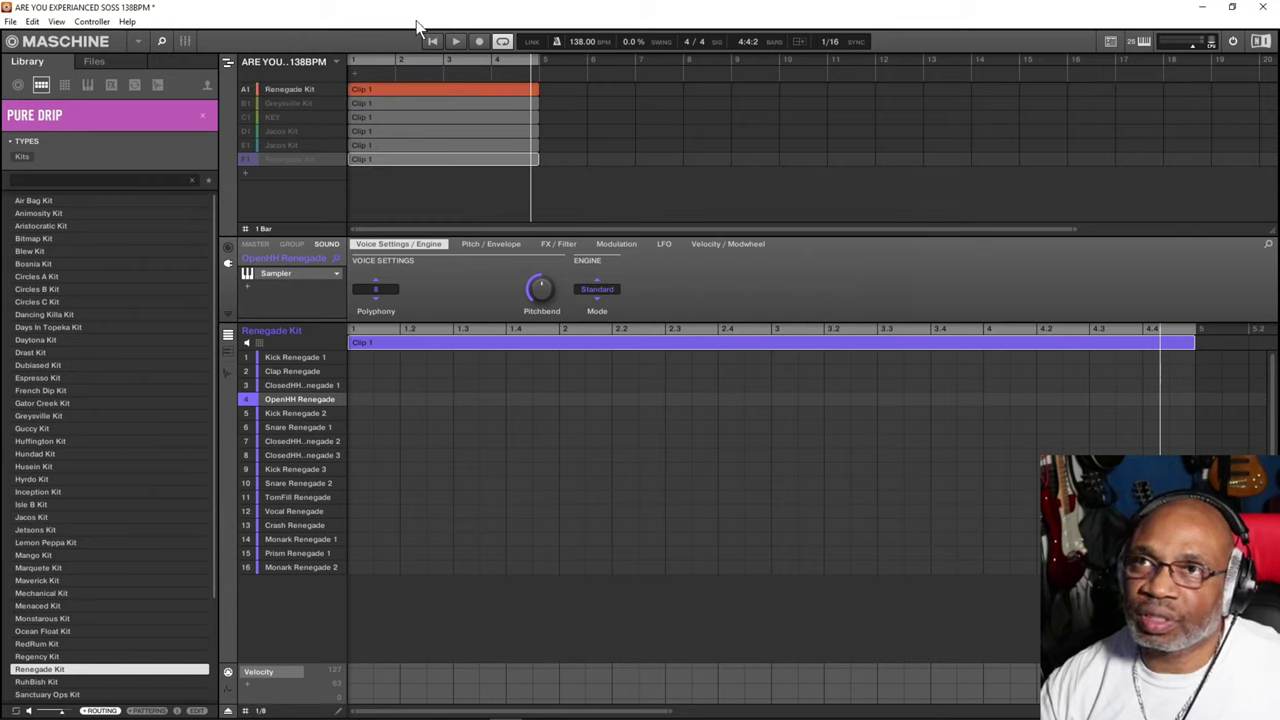
pyautogui.click(455, 45)
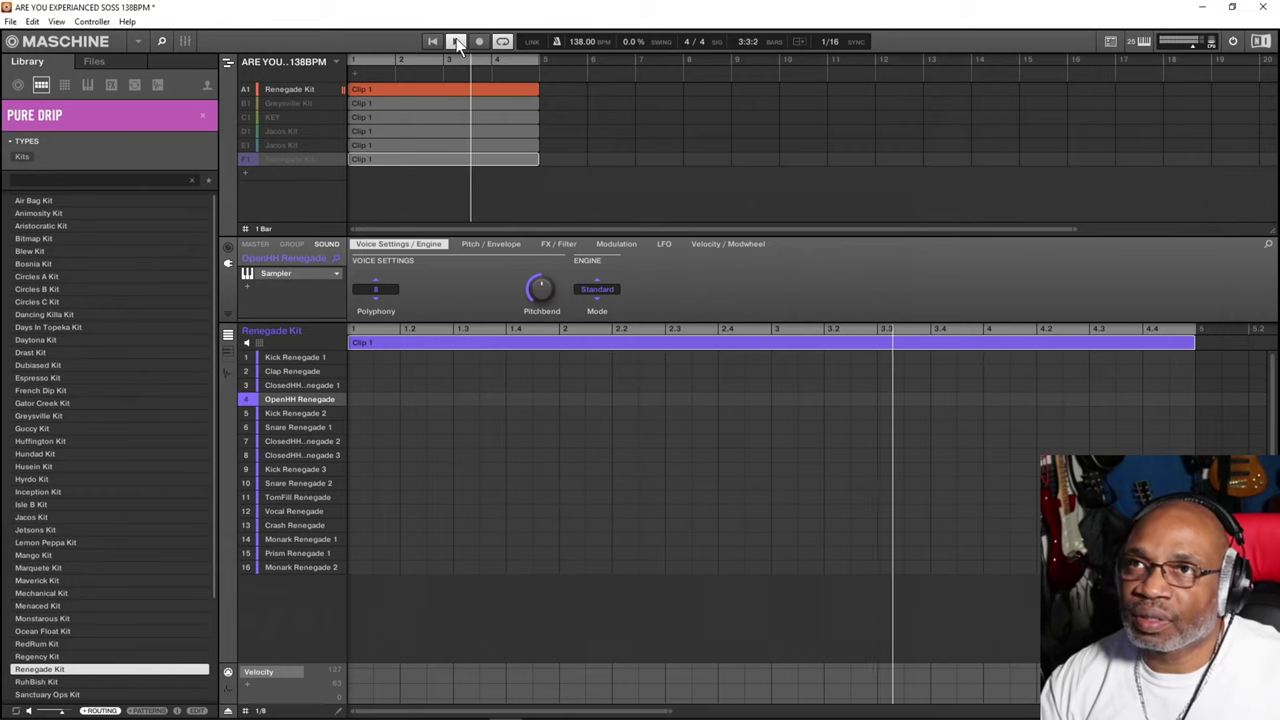
pyautogui.click(457, 44)
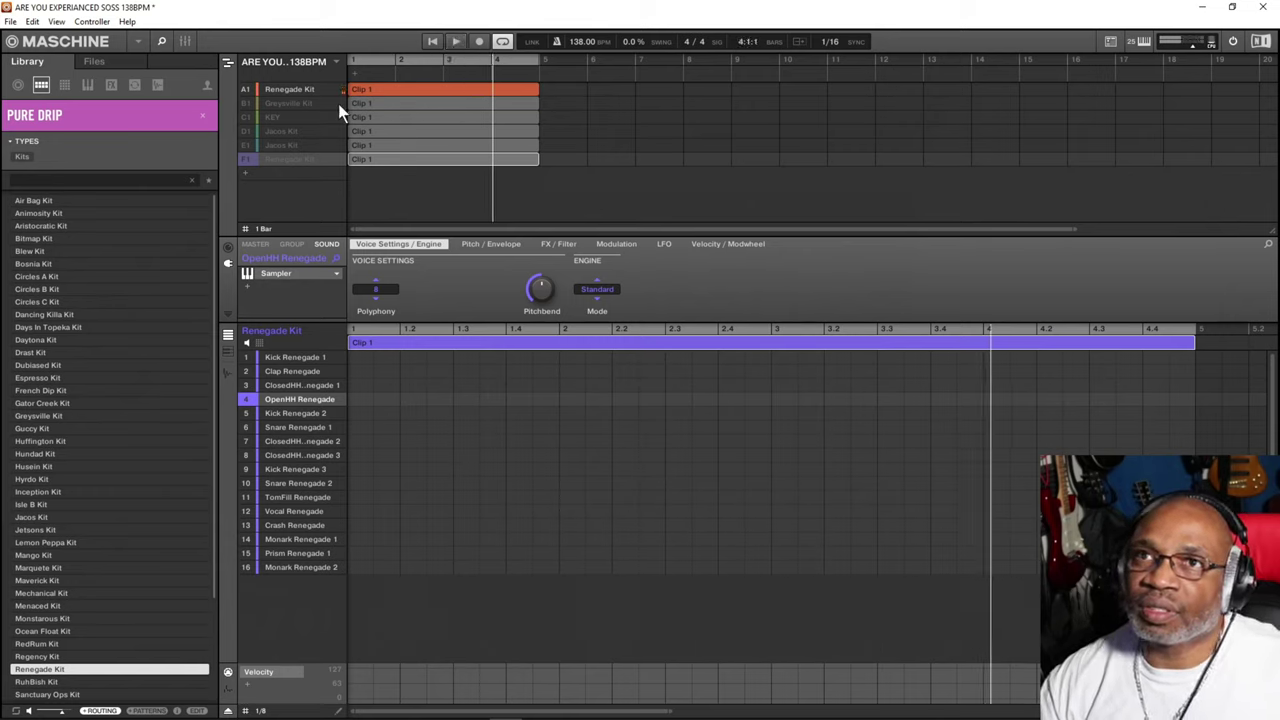
# Play Greysville Kit in group B1 together with A1, solo B1, then bring back all groups and stop playback
pyautogui.click(248, 104)
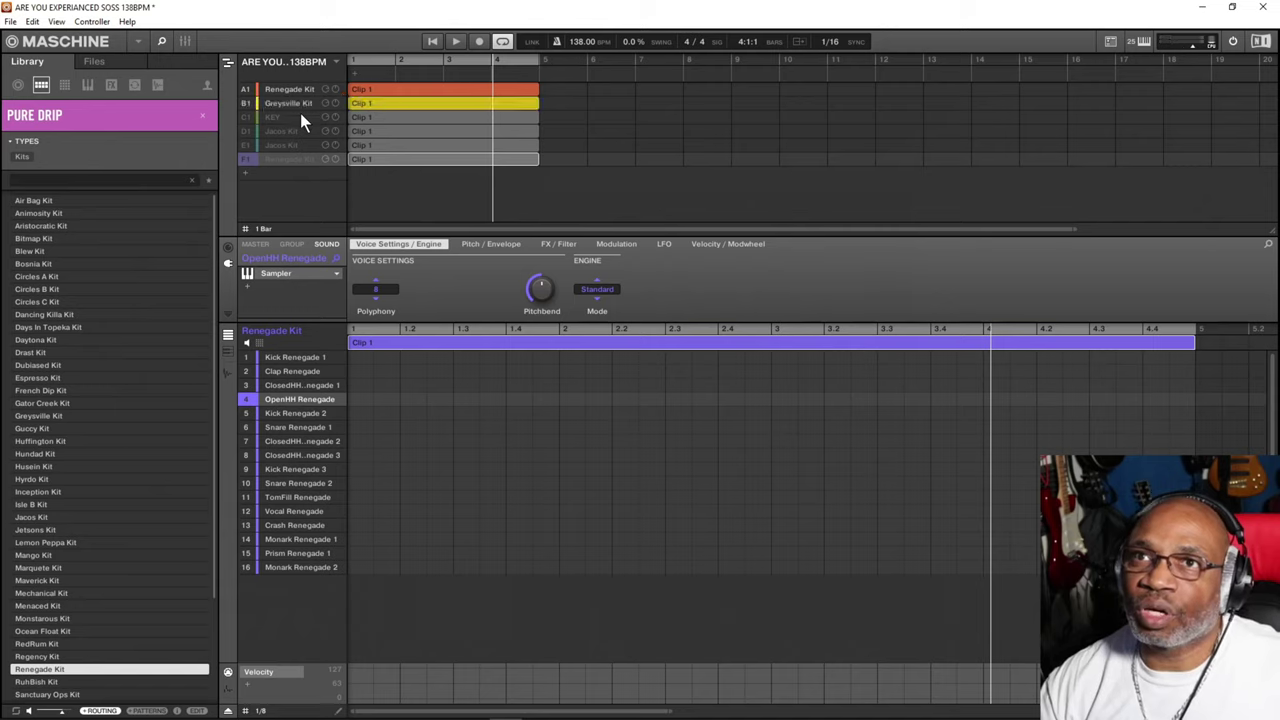
pyautogui.click(455, 42)
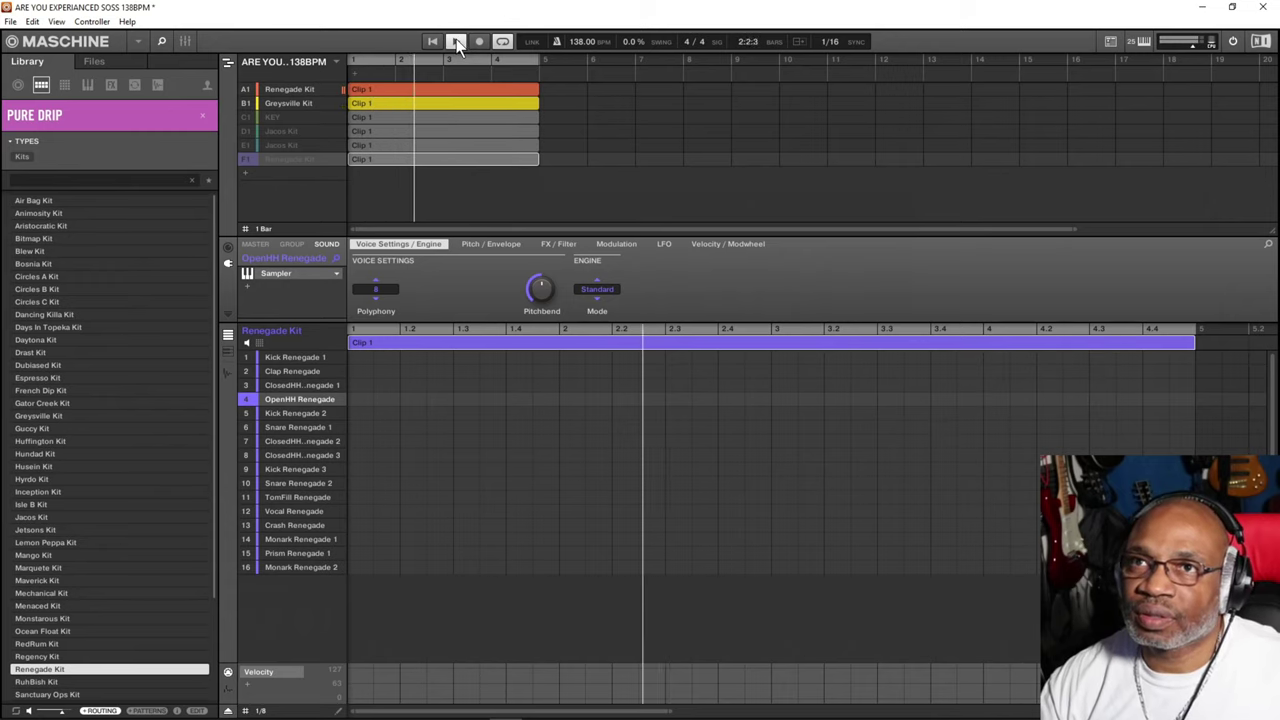
pyautogui.click(249, 104)
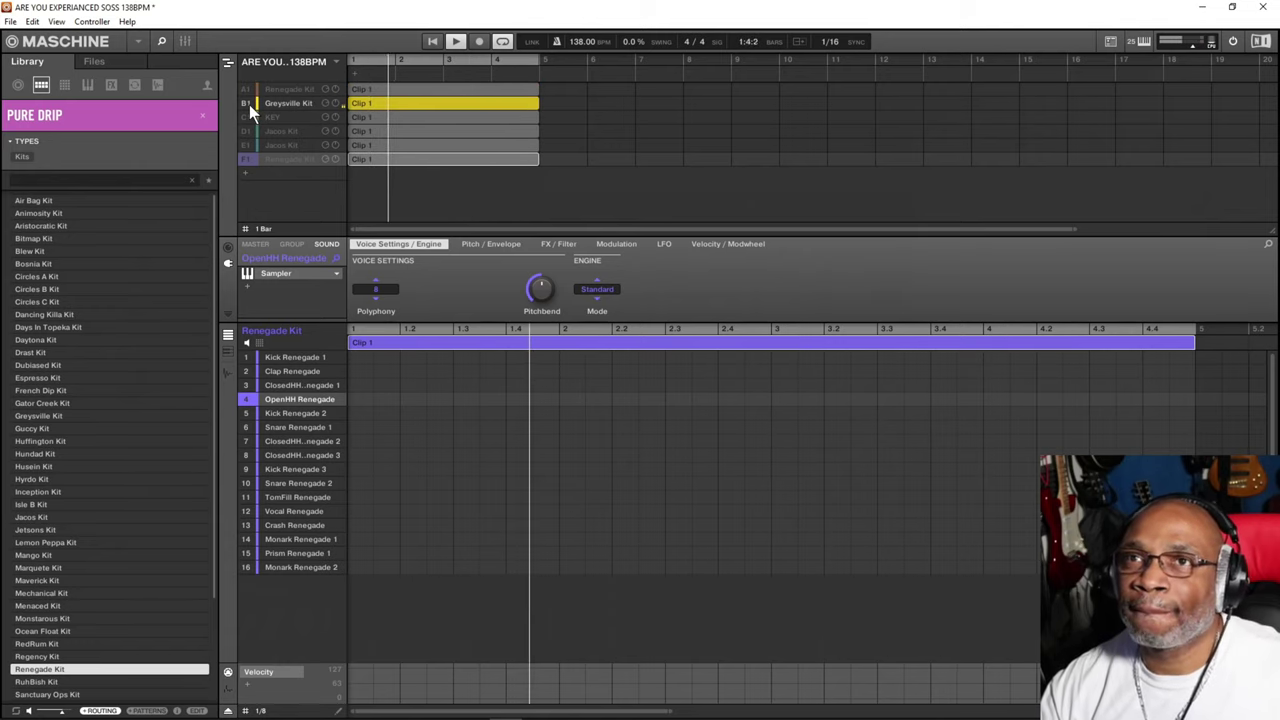
pyautogui.click(249, 104)
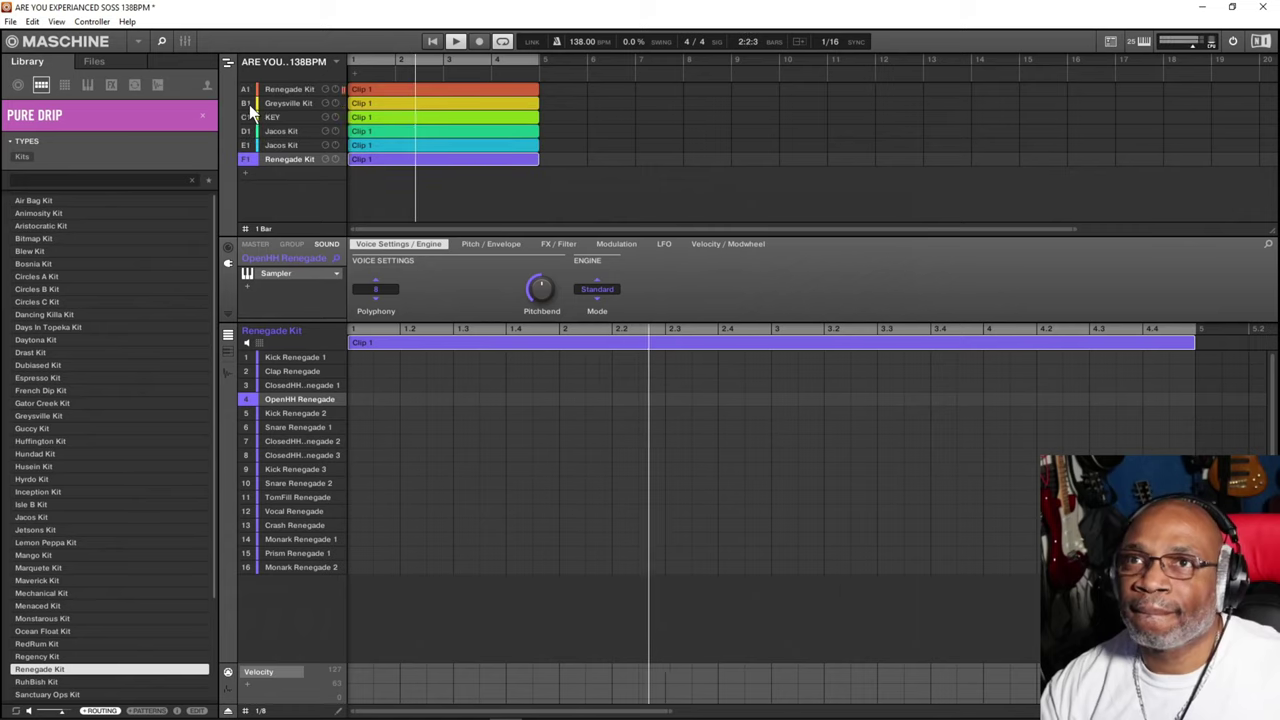
pyautogui.click(458, 45)
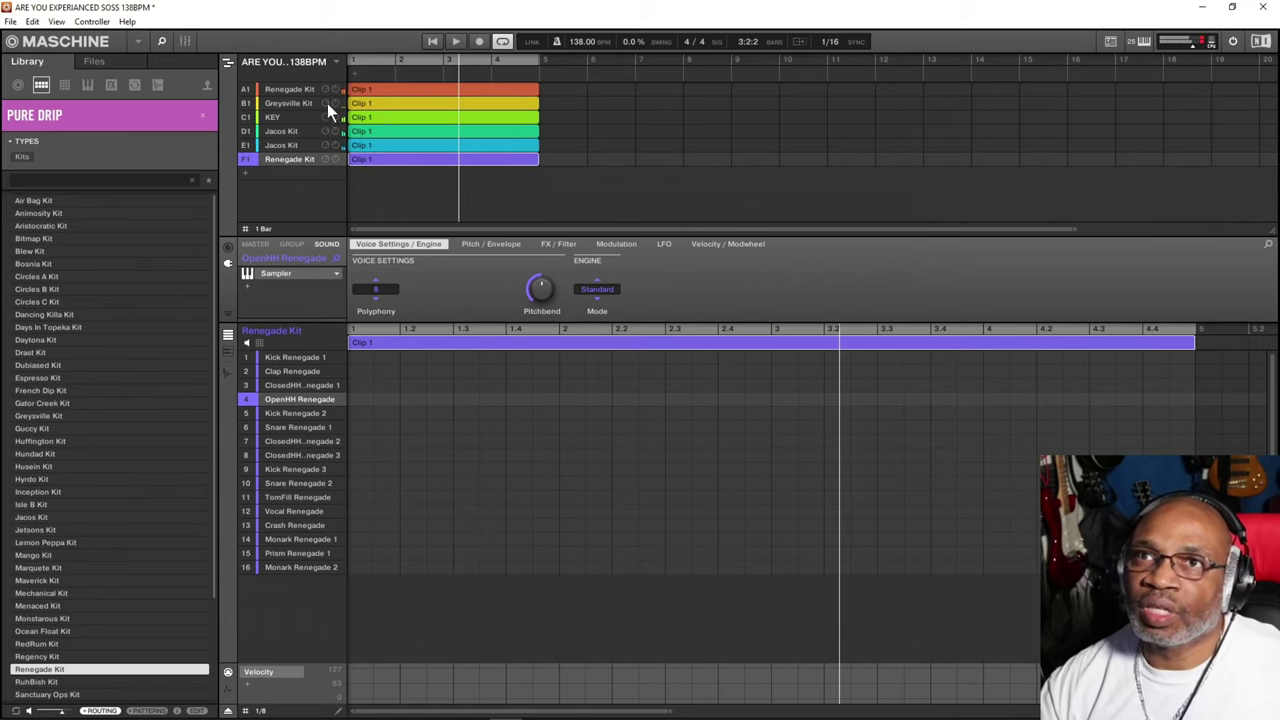
# Solo group C1 KEY, play its part on its own, and stop playback
pyautogui.click(248, 117)
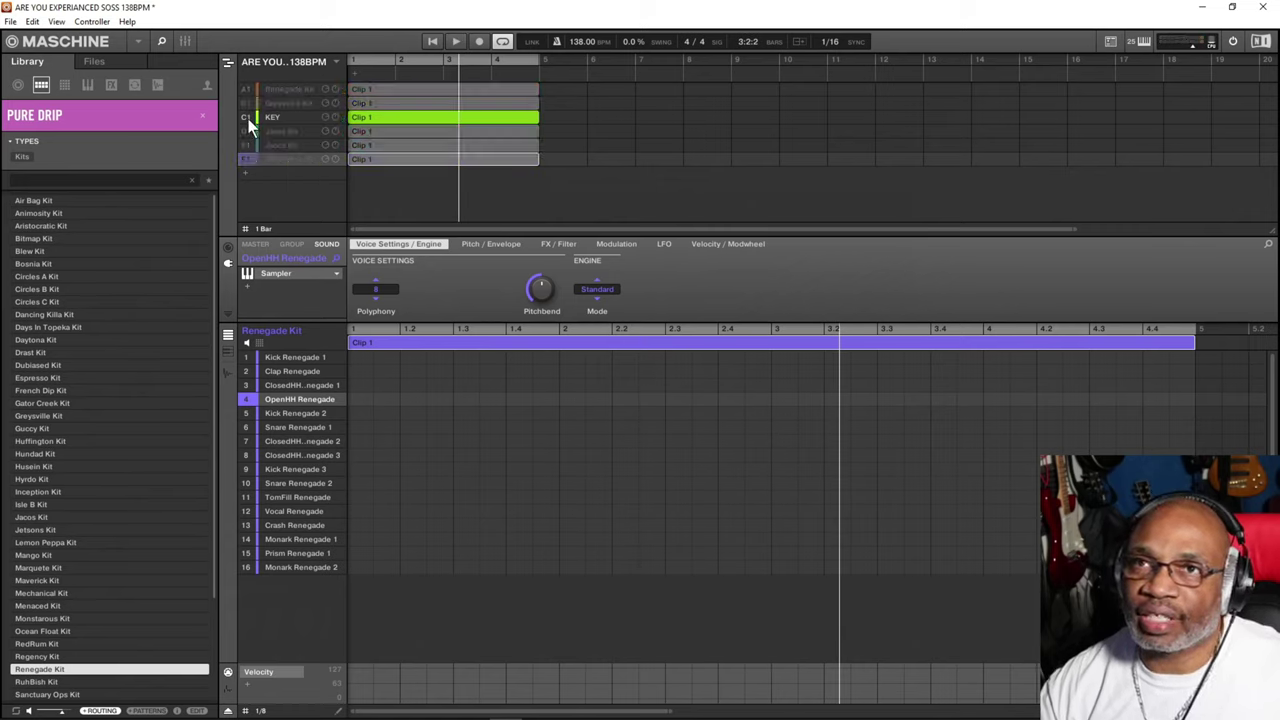
pyautogui.click(456, 46)
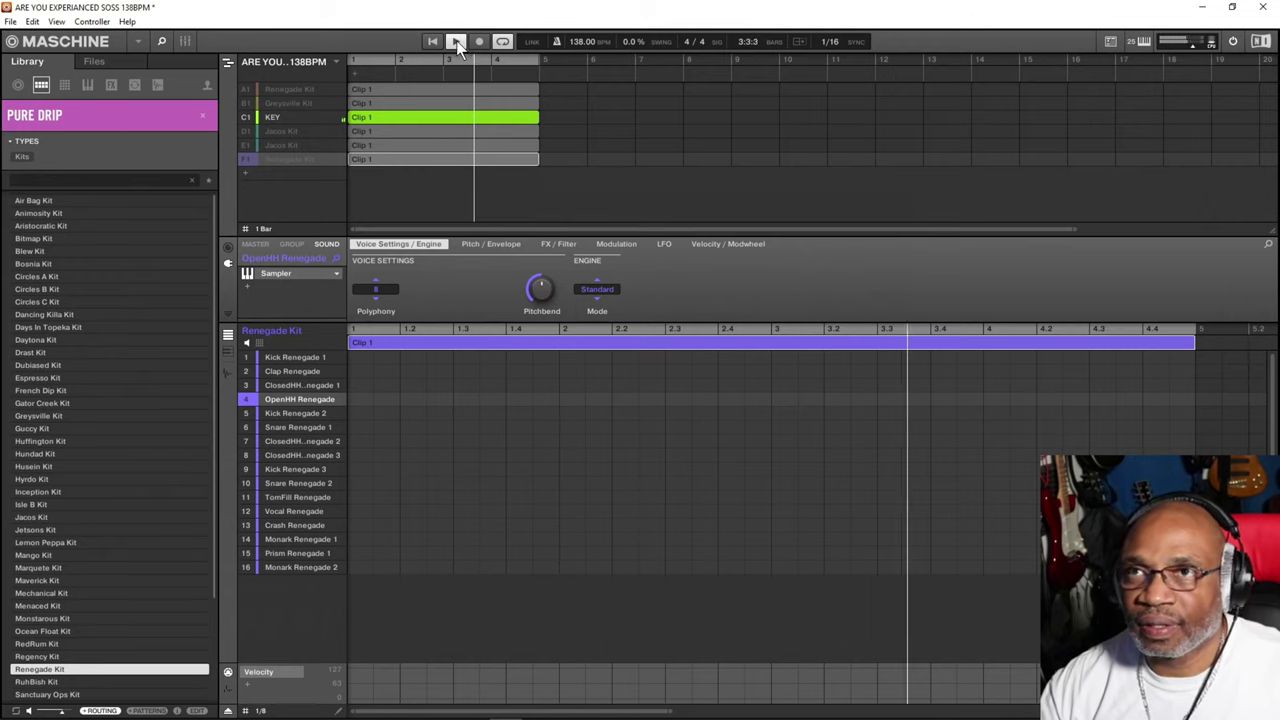
pyautogui.click(456, 46)
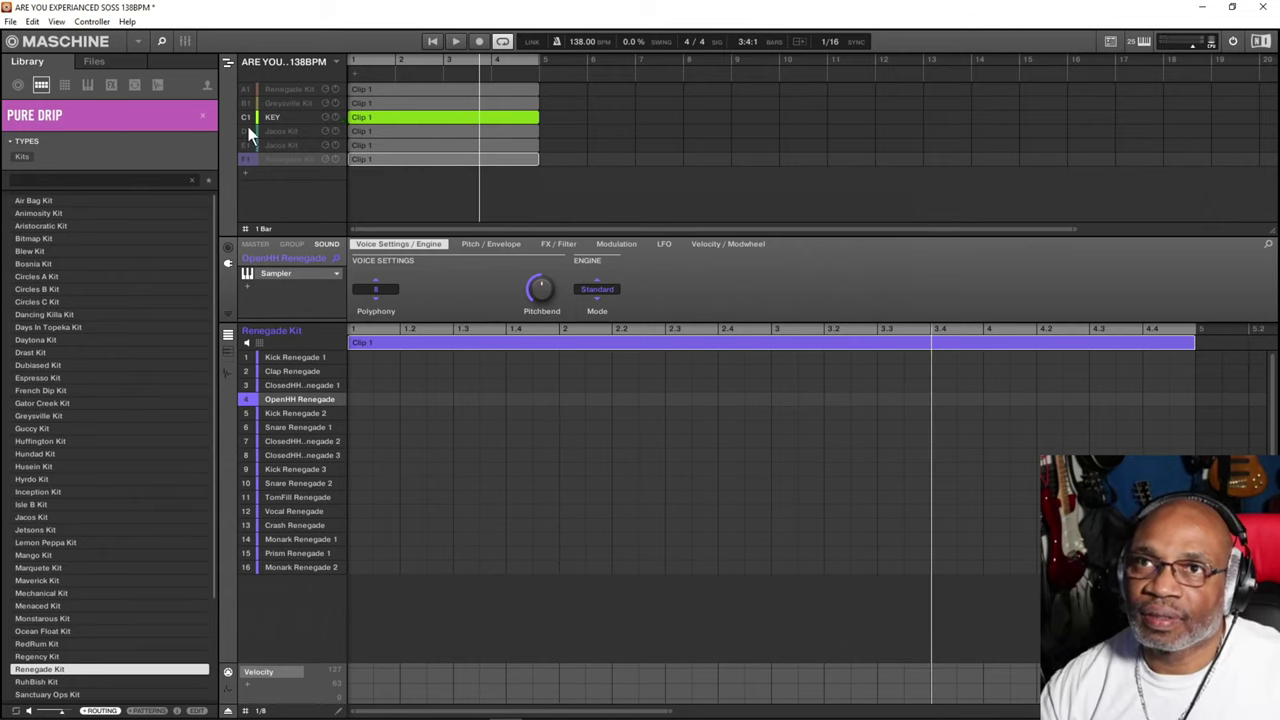
# Solo the Jacos Kit in group D1, play it on its own, and open its clip to view the flute notes
pyautogui.click(248, 131)
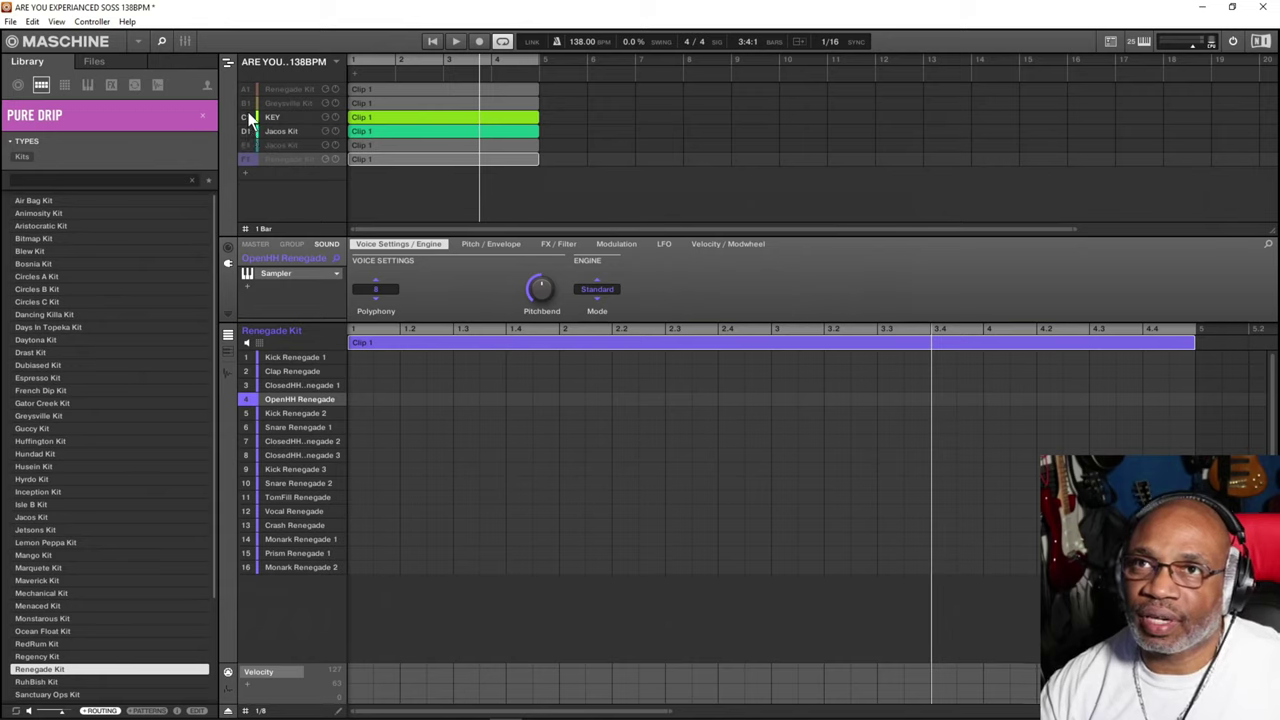
pyautogui.click(249, 117)
pyautogui.rightClick(250, 130)
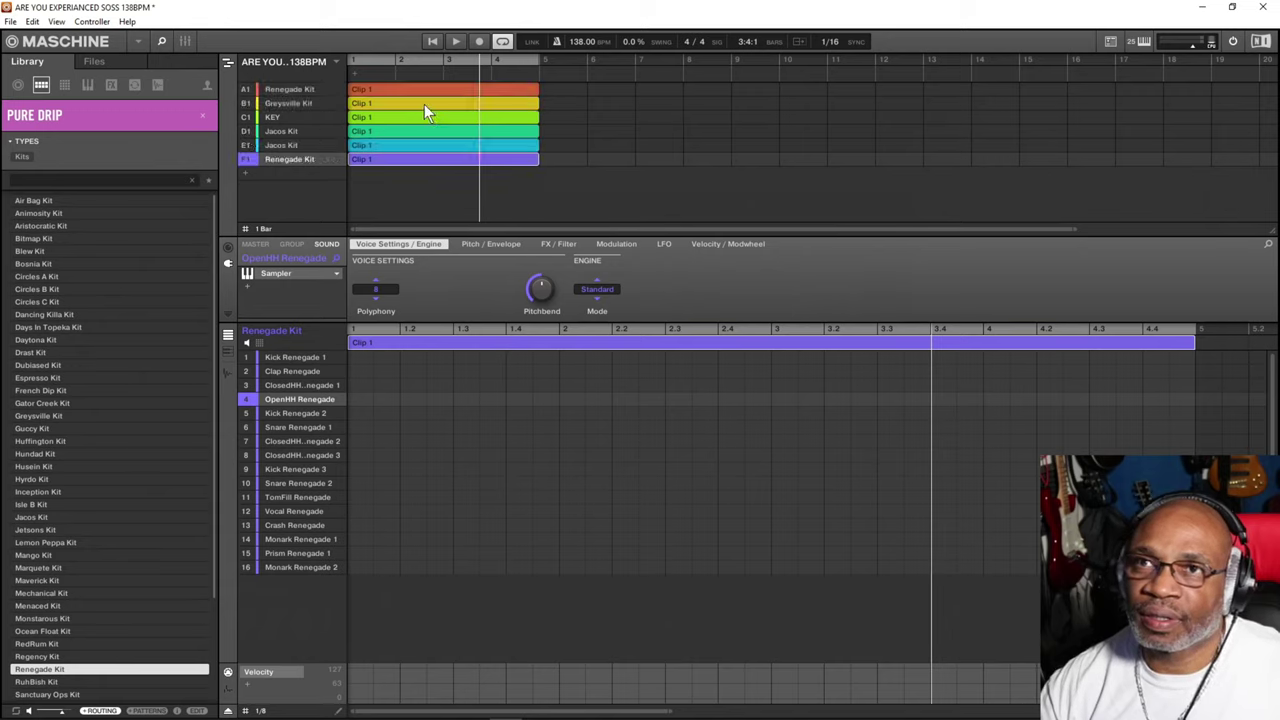
pyautogui.rightClick(250, 131)
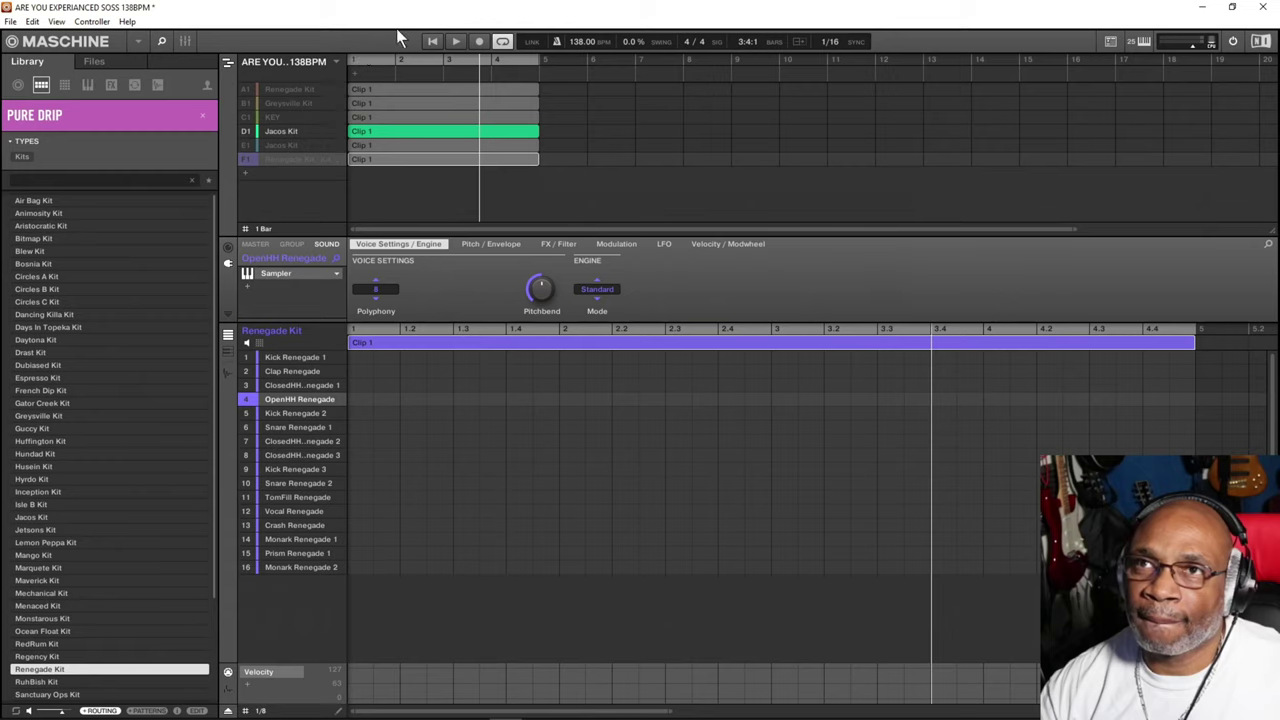
pyautogui.click(458, 43)
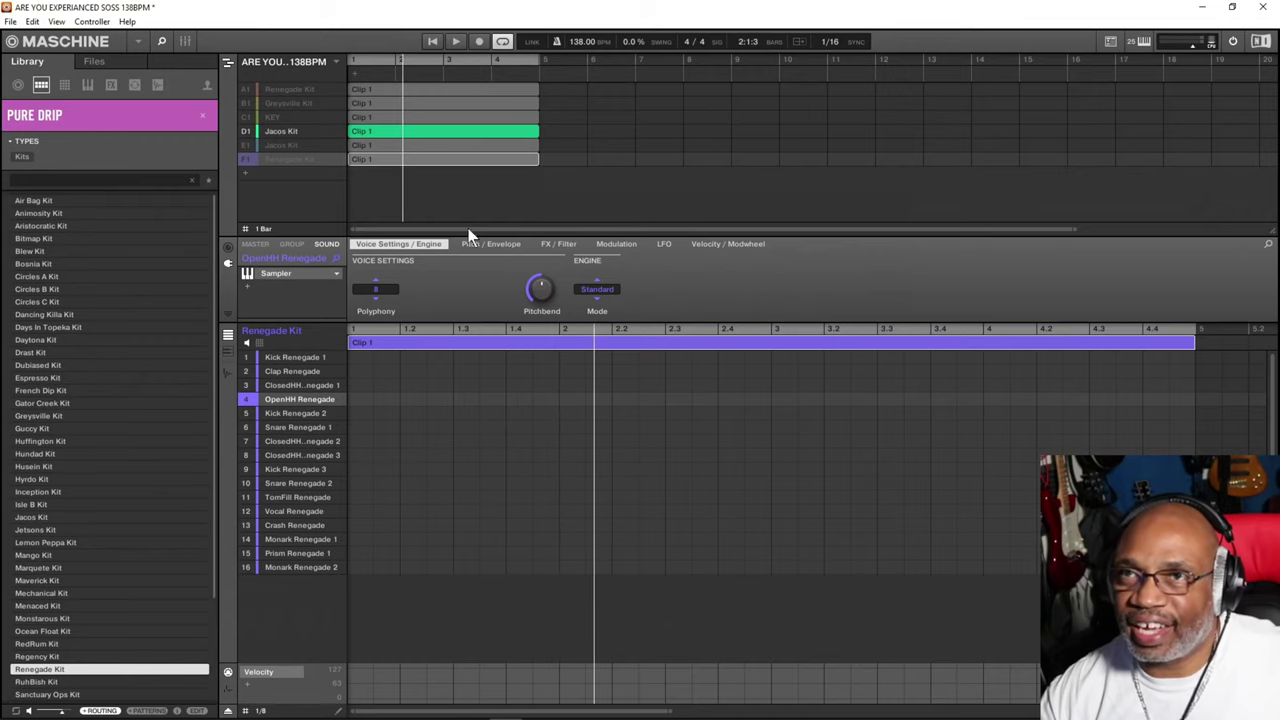
pyautogui.click(414, 131)
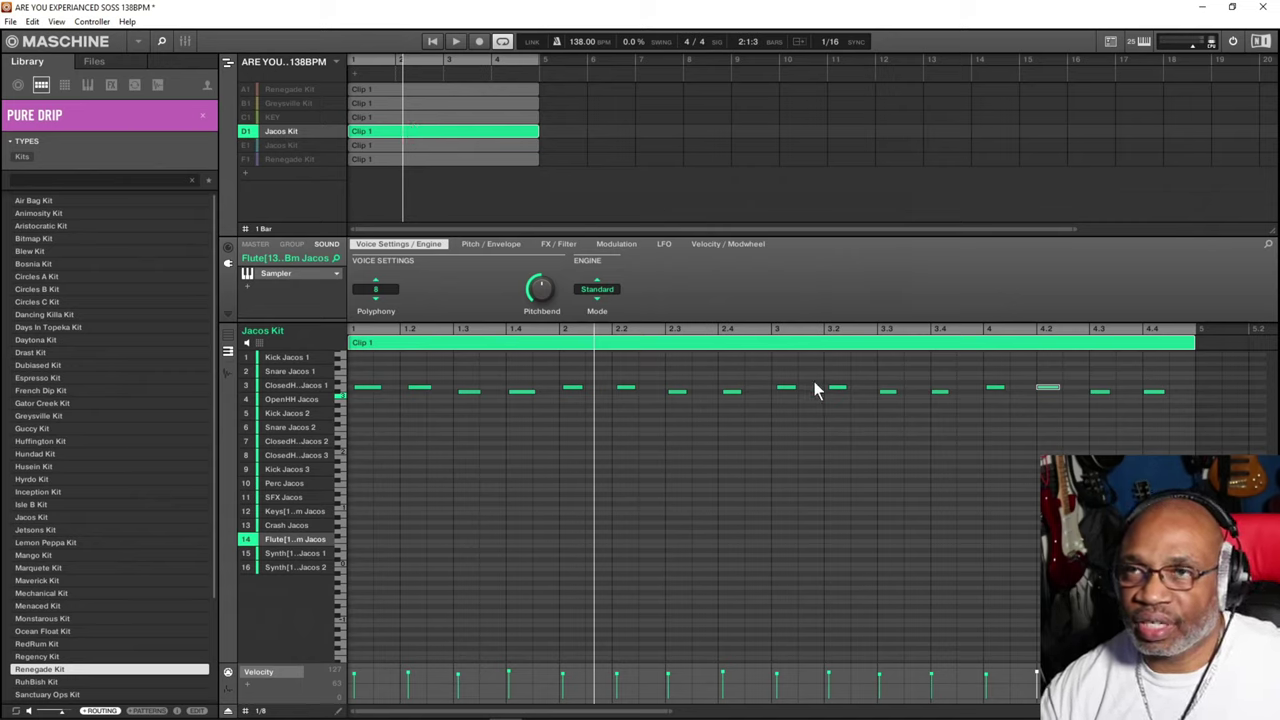
# Solo the Jacos Kit in group E1, open its Kick Jacos 3 pattern, play it on its own, and stop playback
pyautogui.click(250, 147)
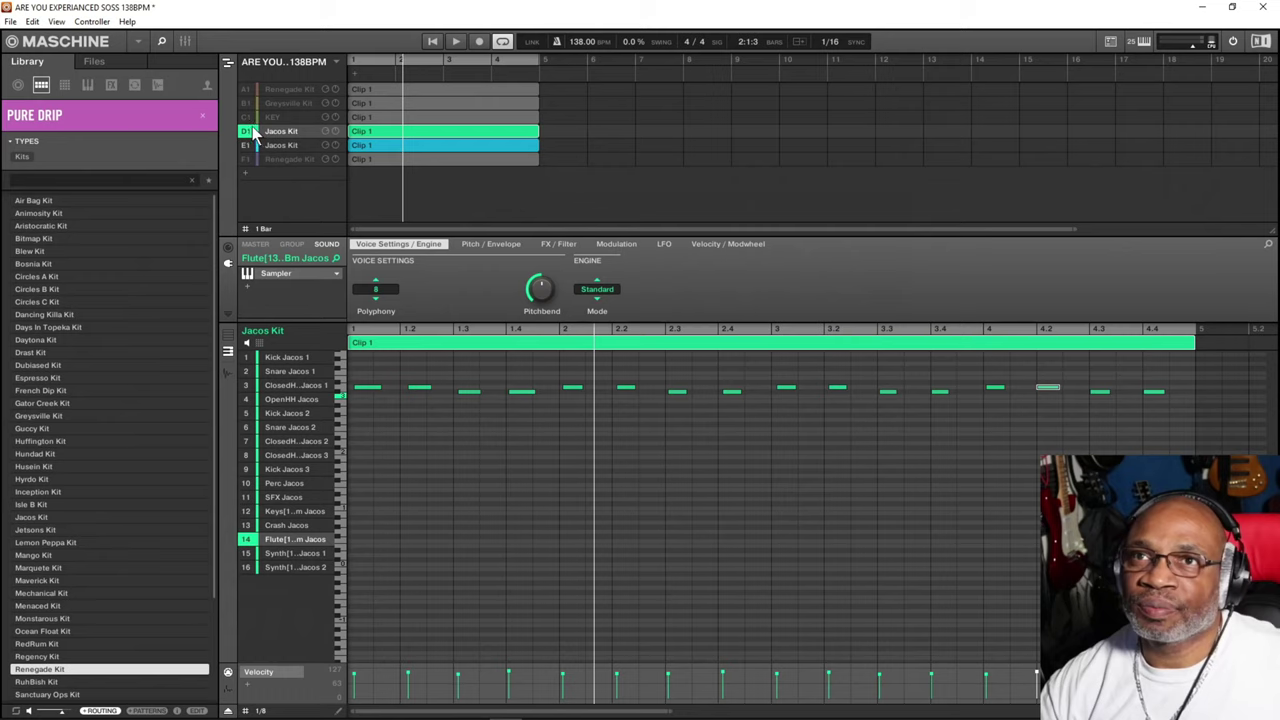
pyautogui.click(251, 145)
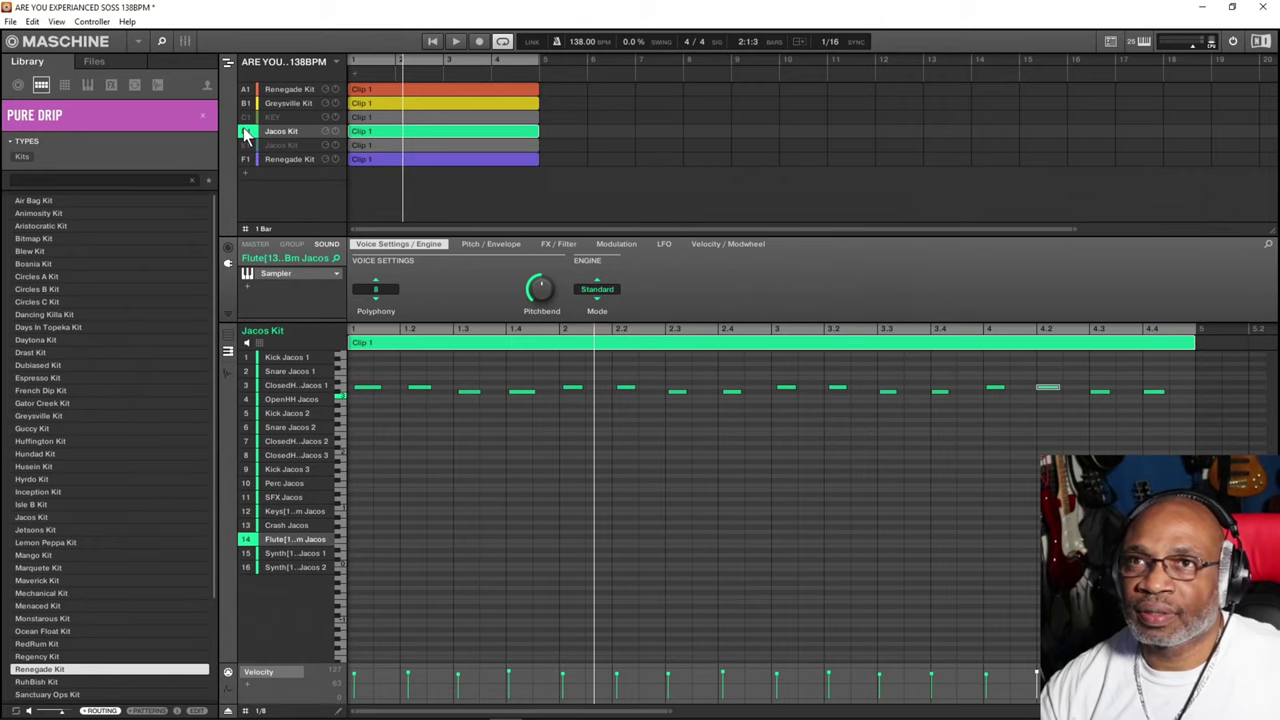
pyautogui.click(247, 131)
pyautogui.keyDown('shift'); pyautogui.click(246, 146); pyautogui.keyUp('shift')
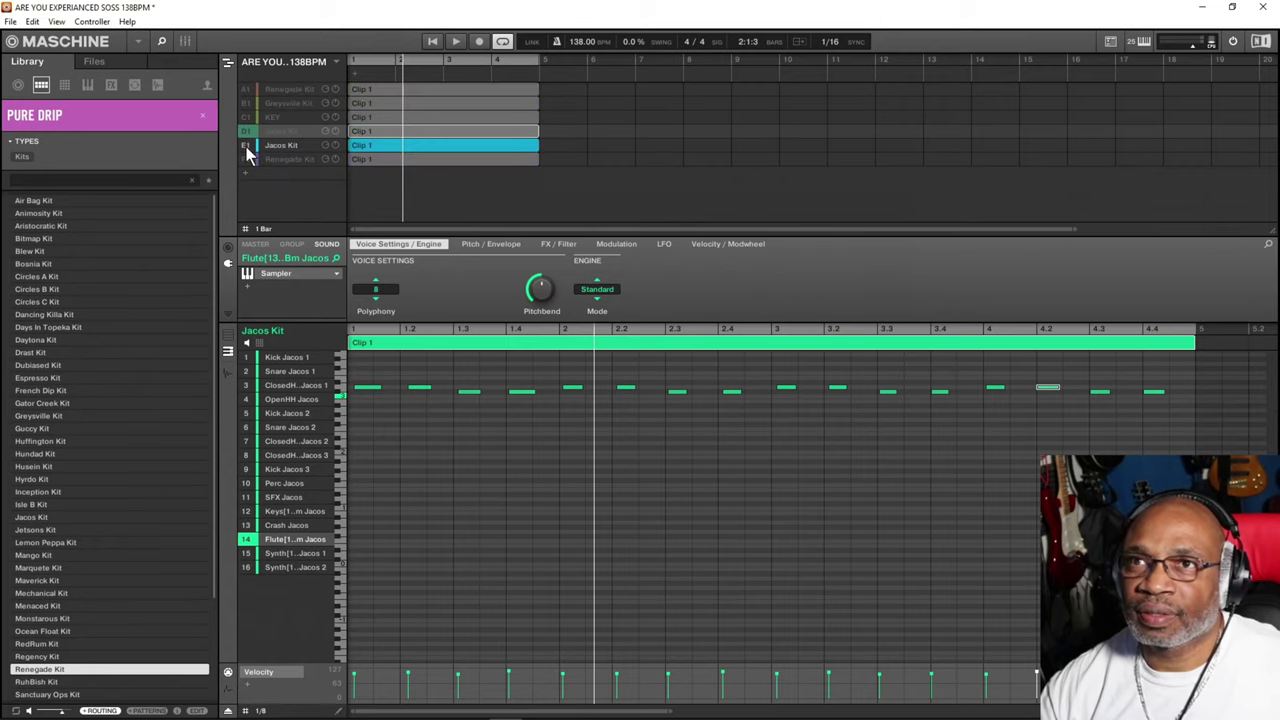
pyautogui.click(375, 146)
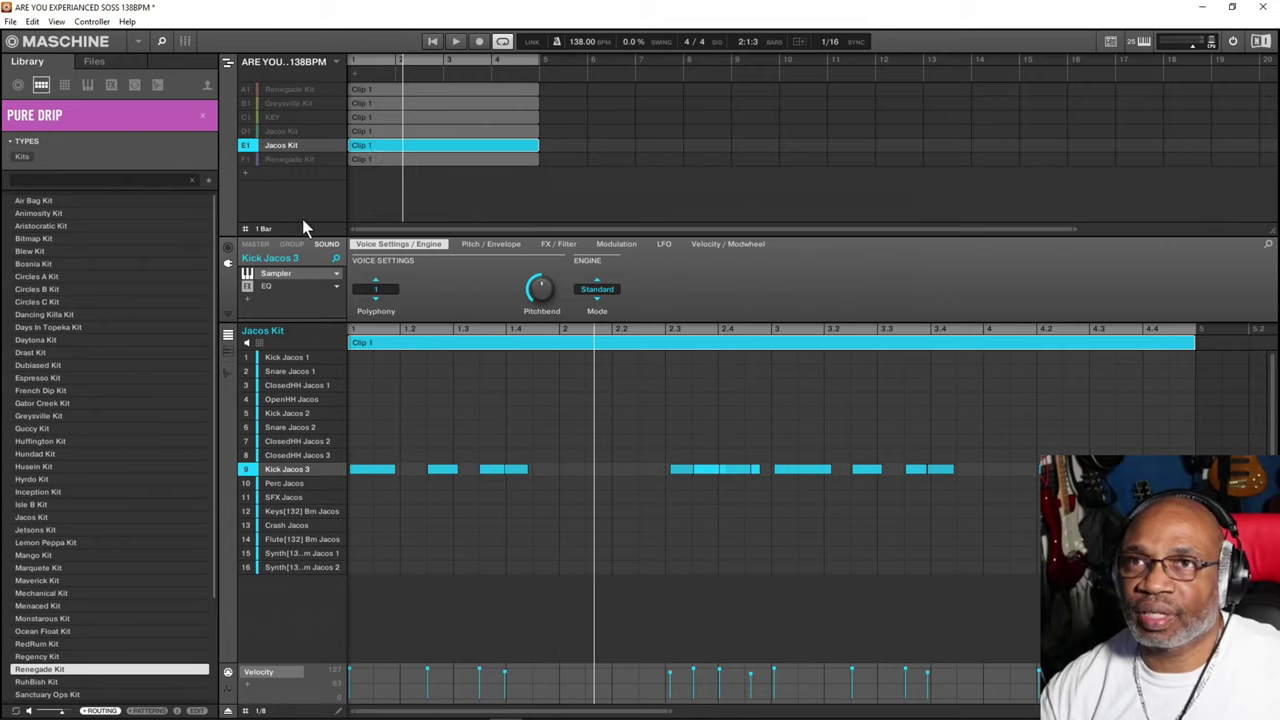
pyautogui.click(456, 41)
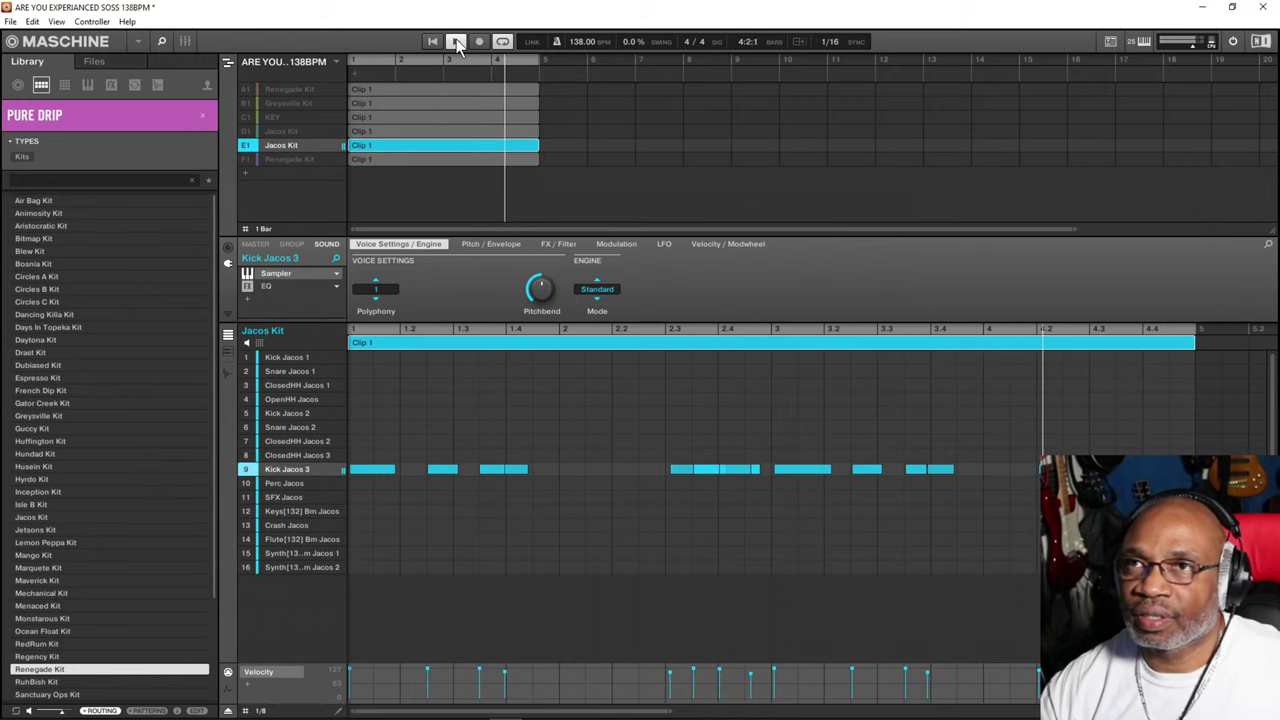
pyautogui.click(456, 41)
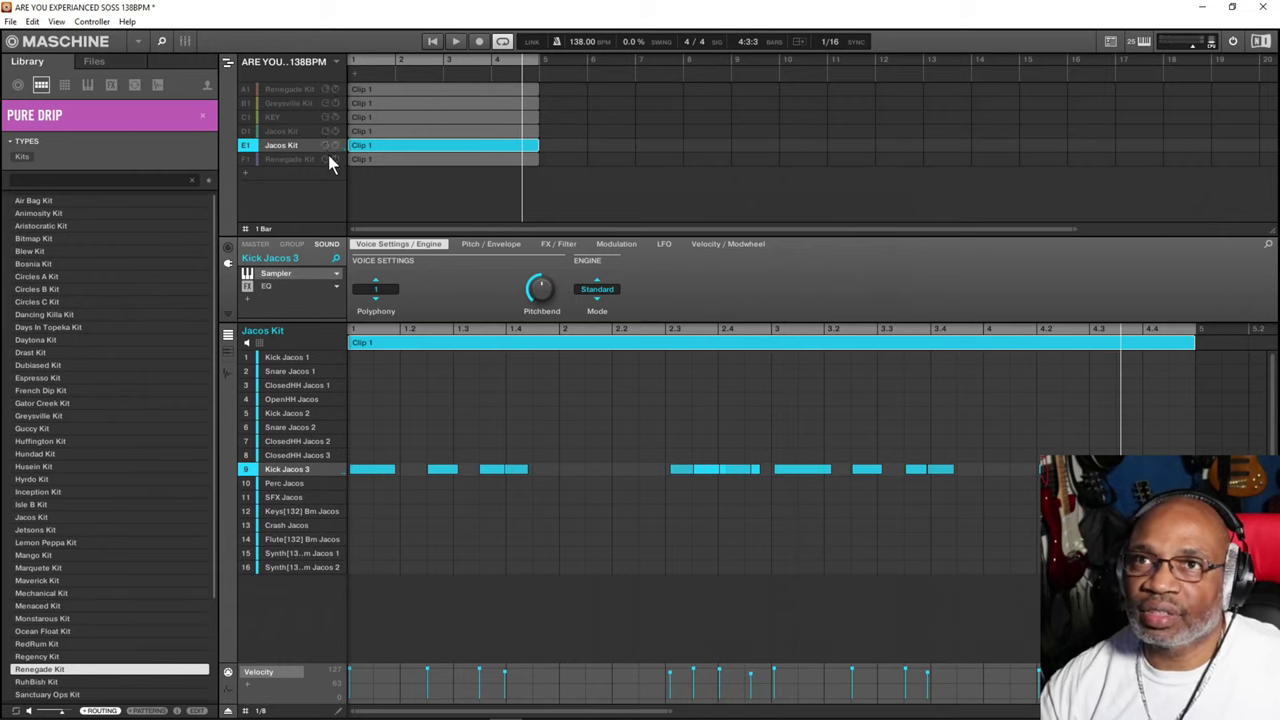
# Select and solo the Renegade Kit in group F1, and bring all groups back
pyautogui.click(276, 160)
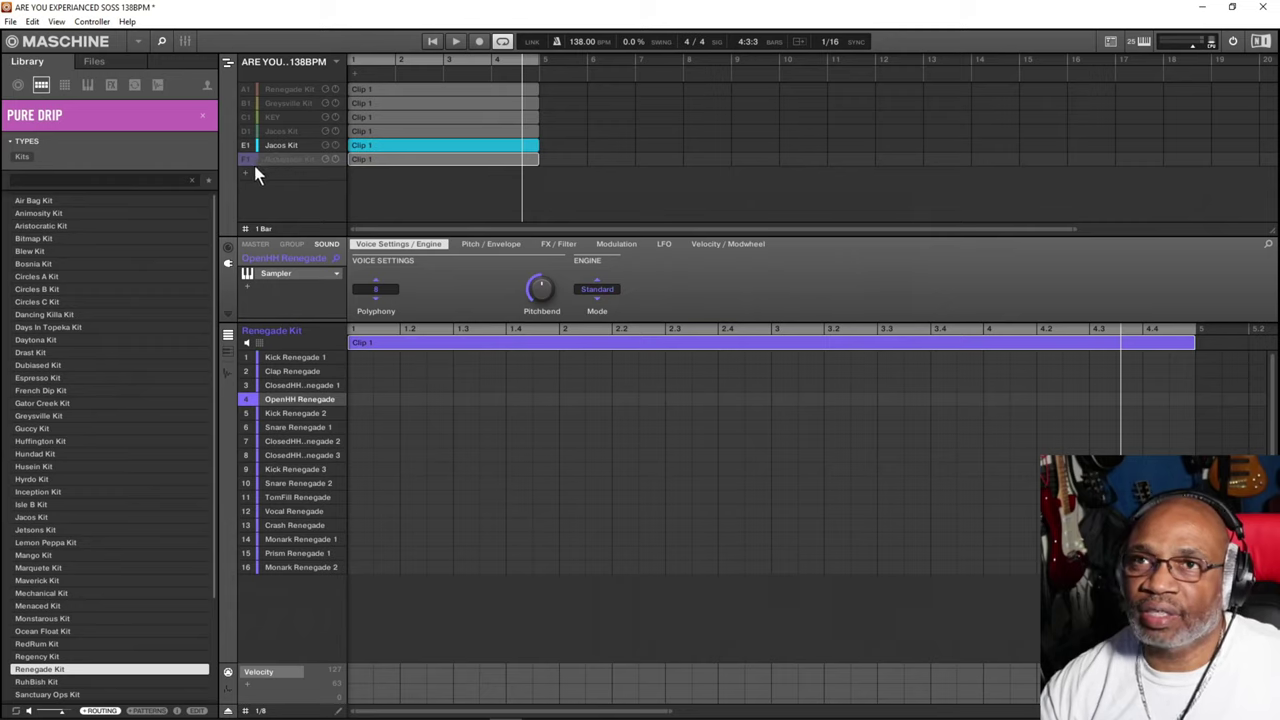
pyautogui.click(247, 160)
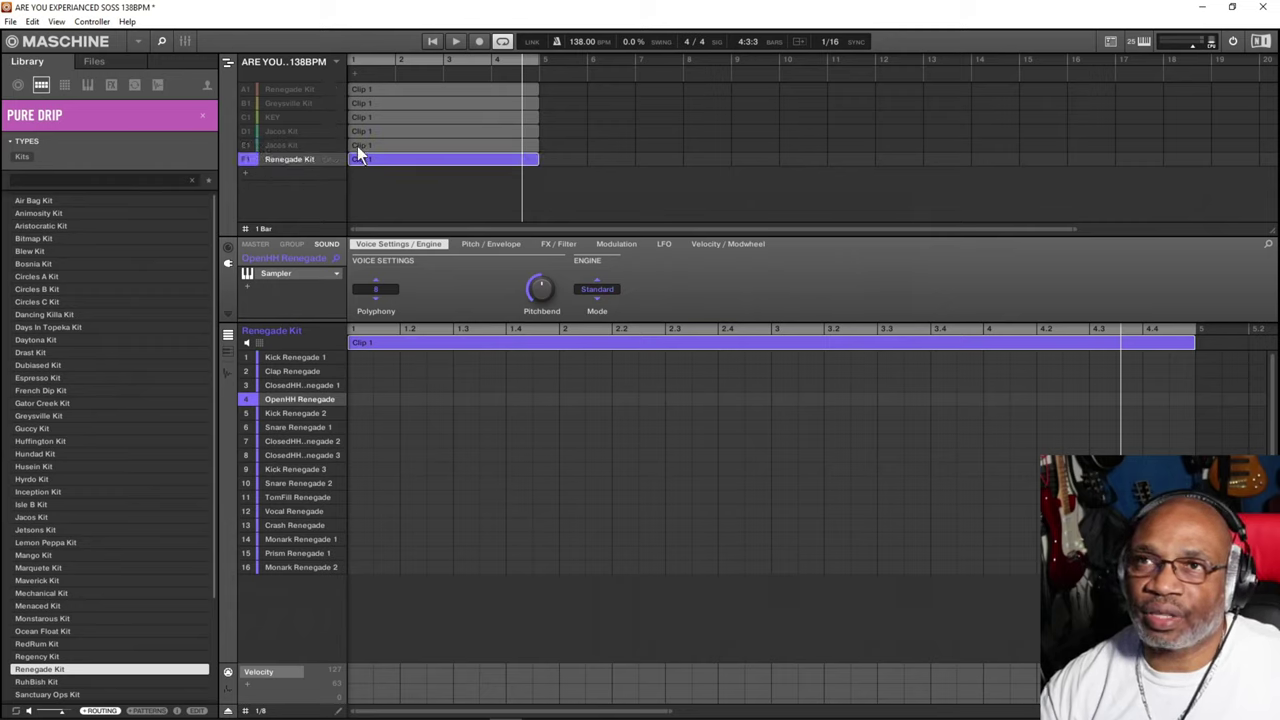
pyautogui.click(248, 161)
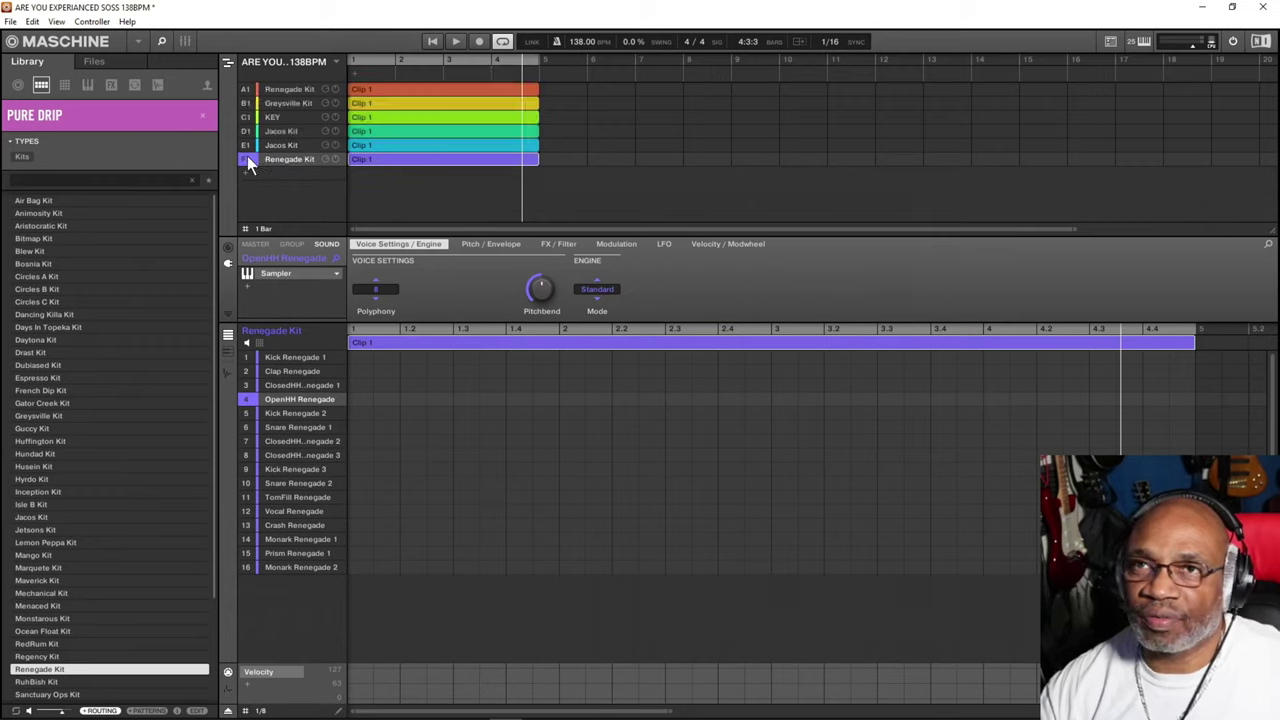
# Play all six groups together, restart the loop from the beginning, and stop playback
pyautogui.click(455, 42)
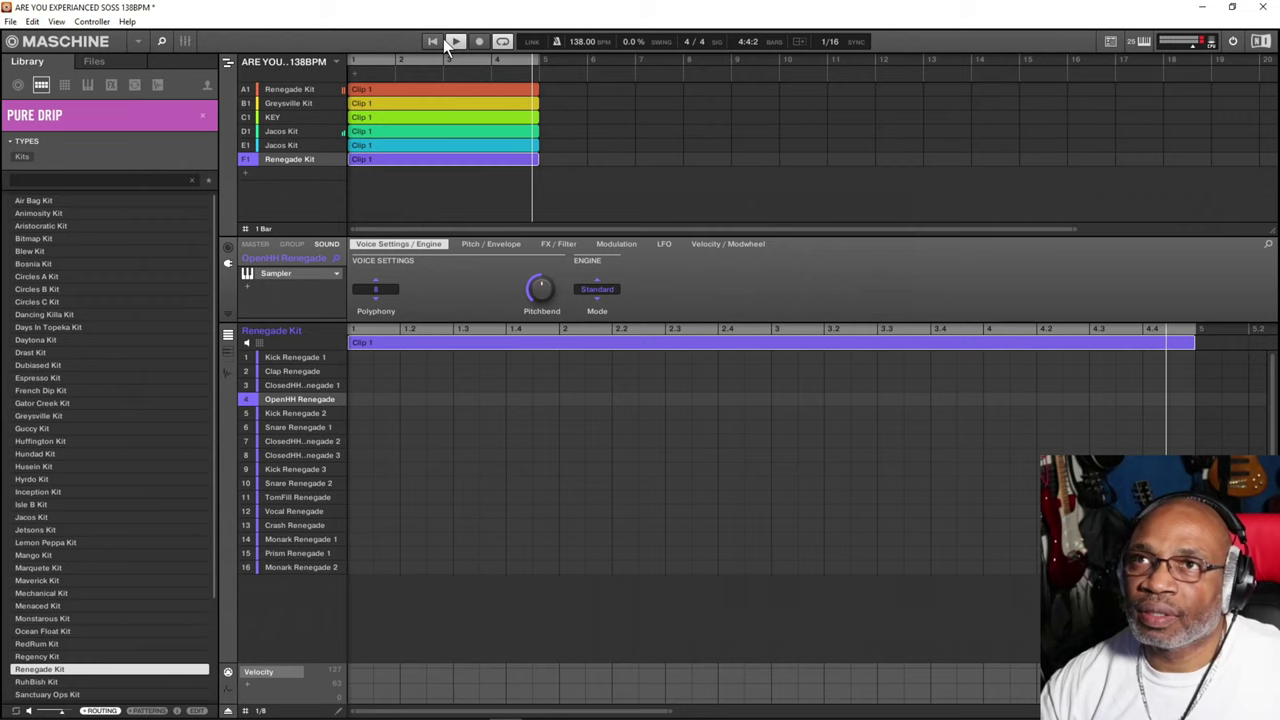
pyautogui.click(455, 42)
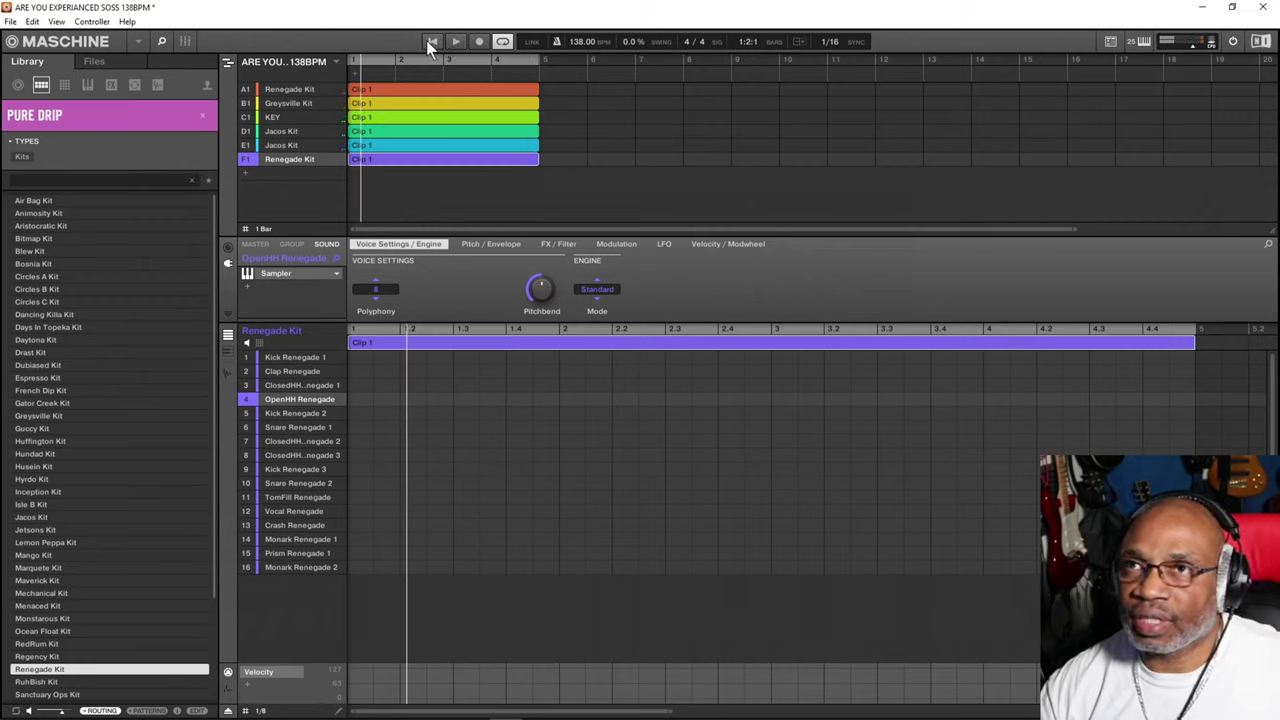
pyautogui.click(432, 42)
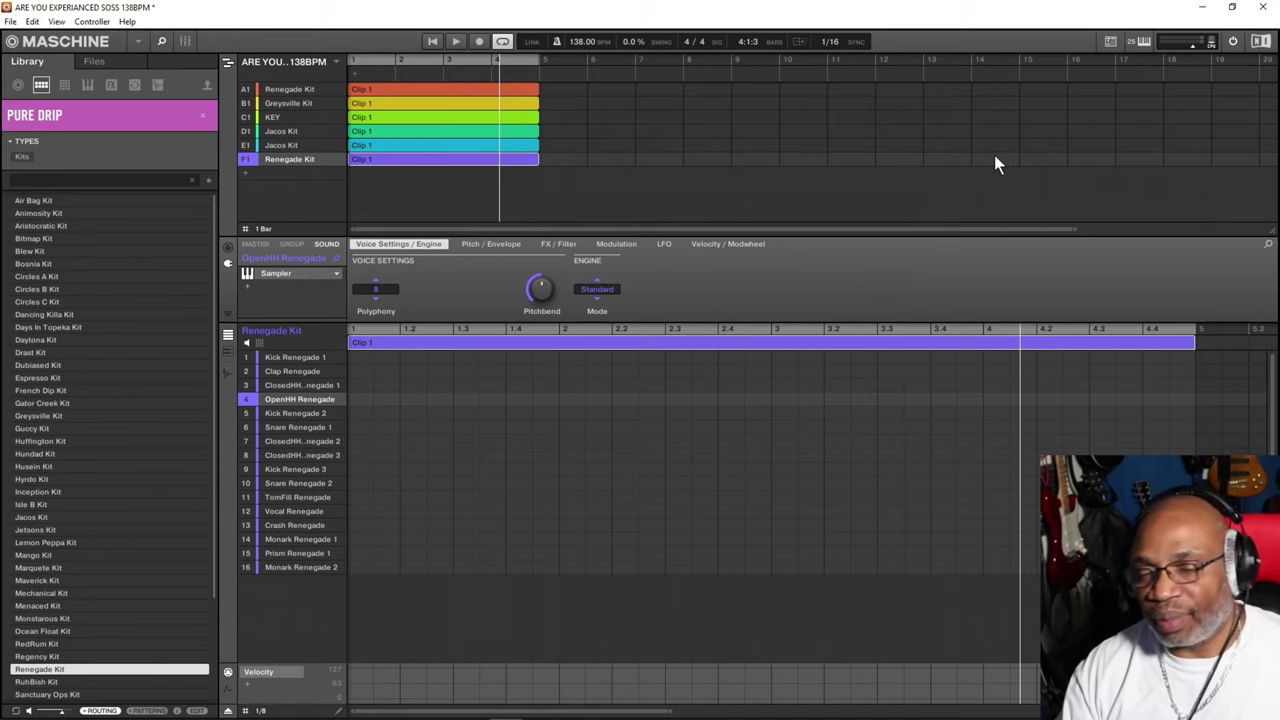
pyautogui.click(456, 42)
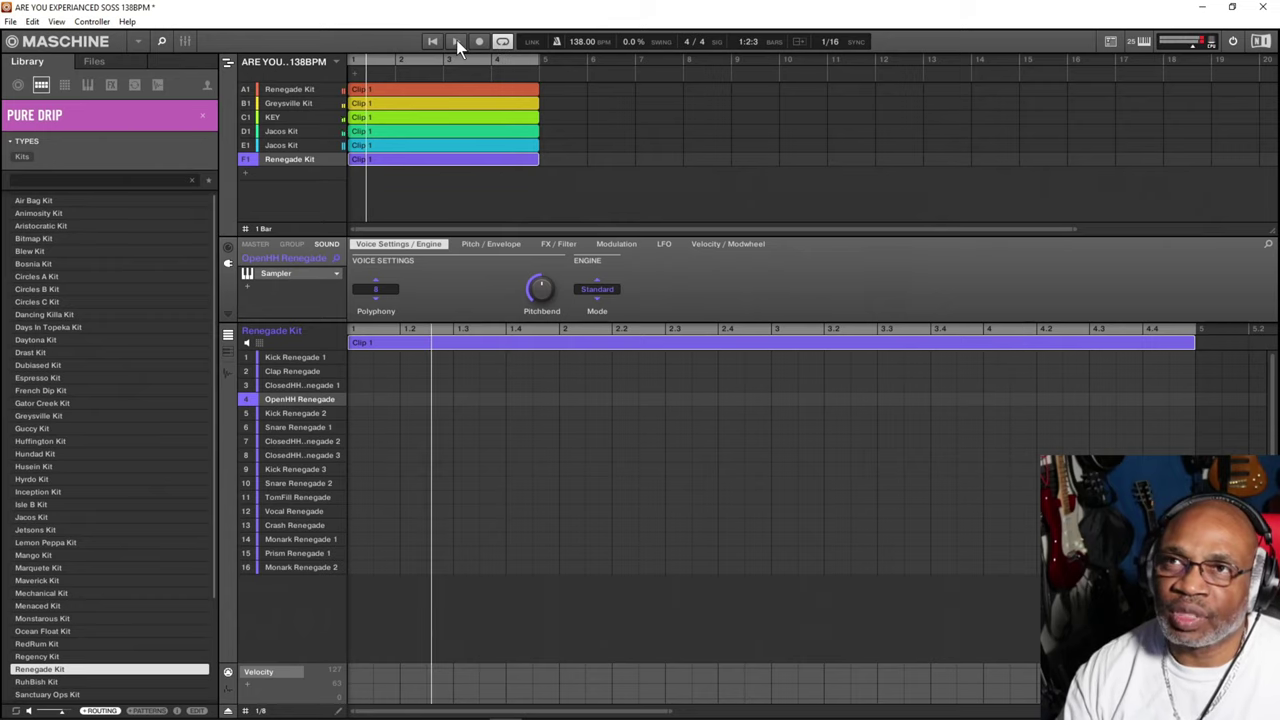
# Mute and unmute the Renegade Kit groups F1 and A1 in turn
pyautogui.click(249, 163)
pyautogui.click(249, 163)
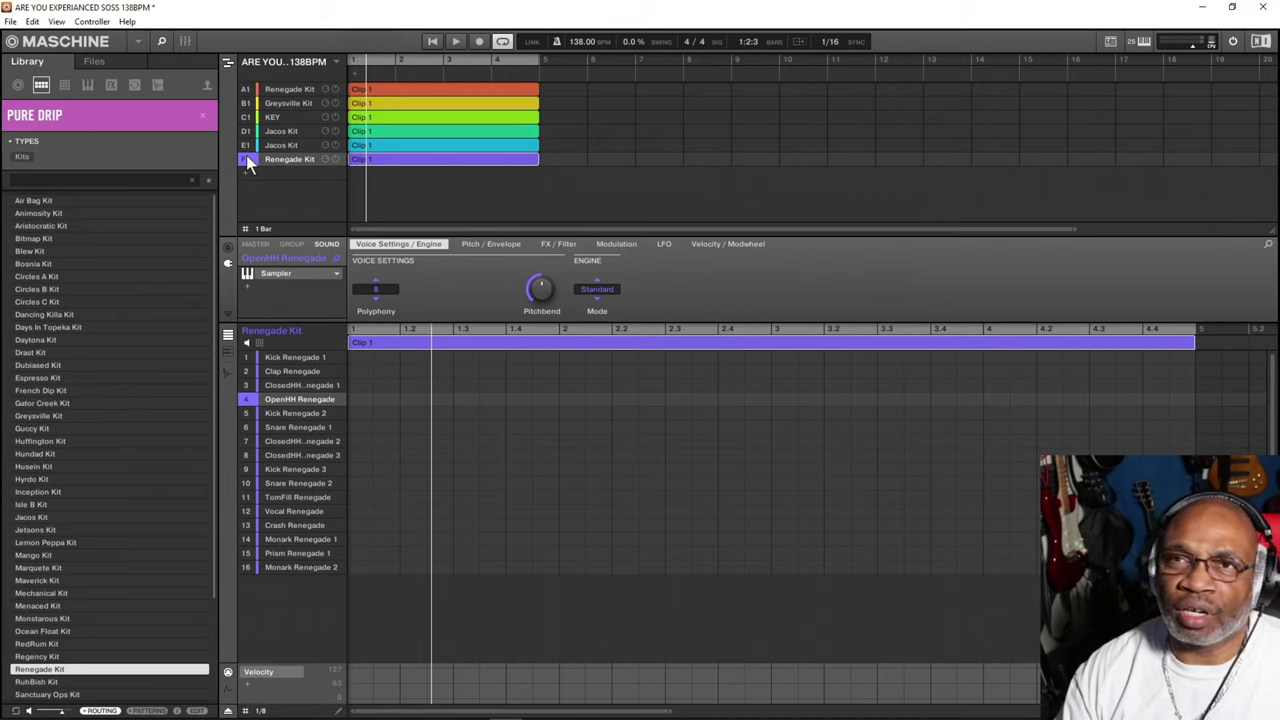
pyautogui.click(249, 163)
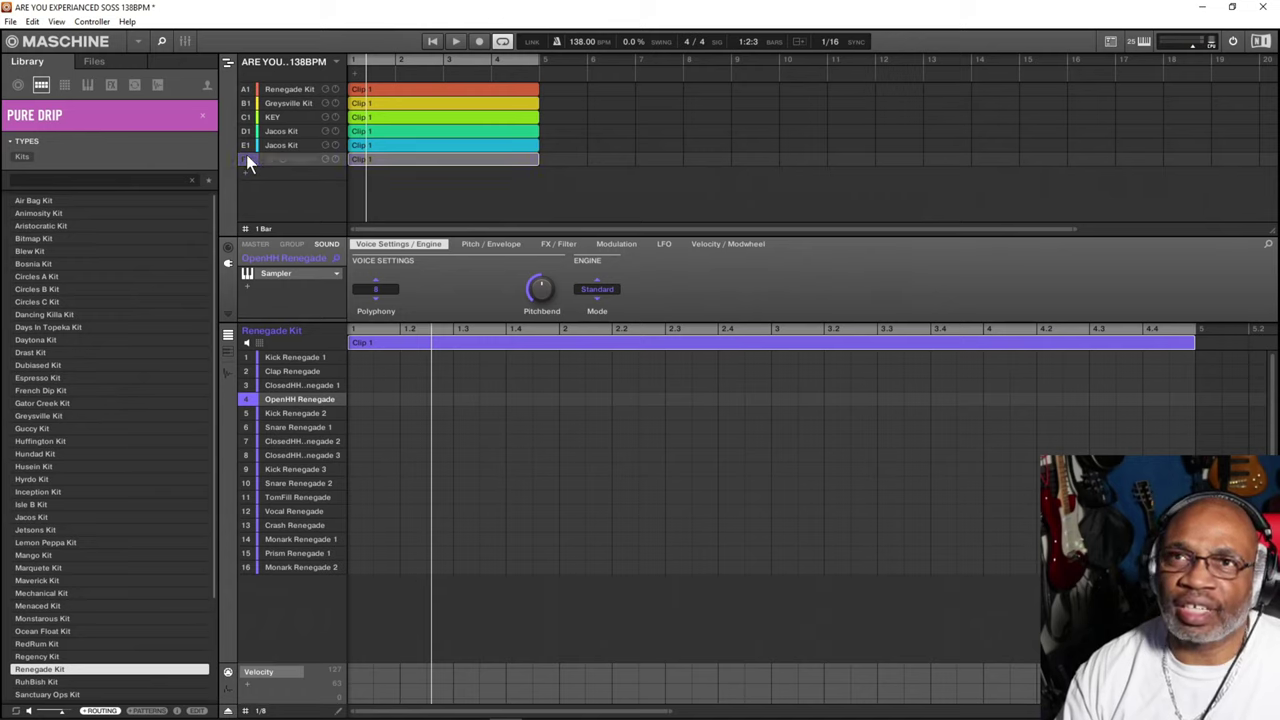
pyautogui.click(247, 159)
pyautogui.click(250, 92)
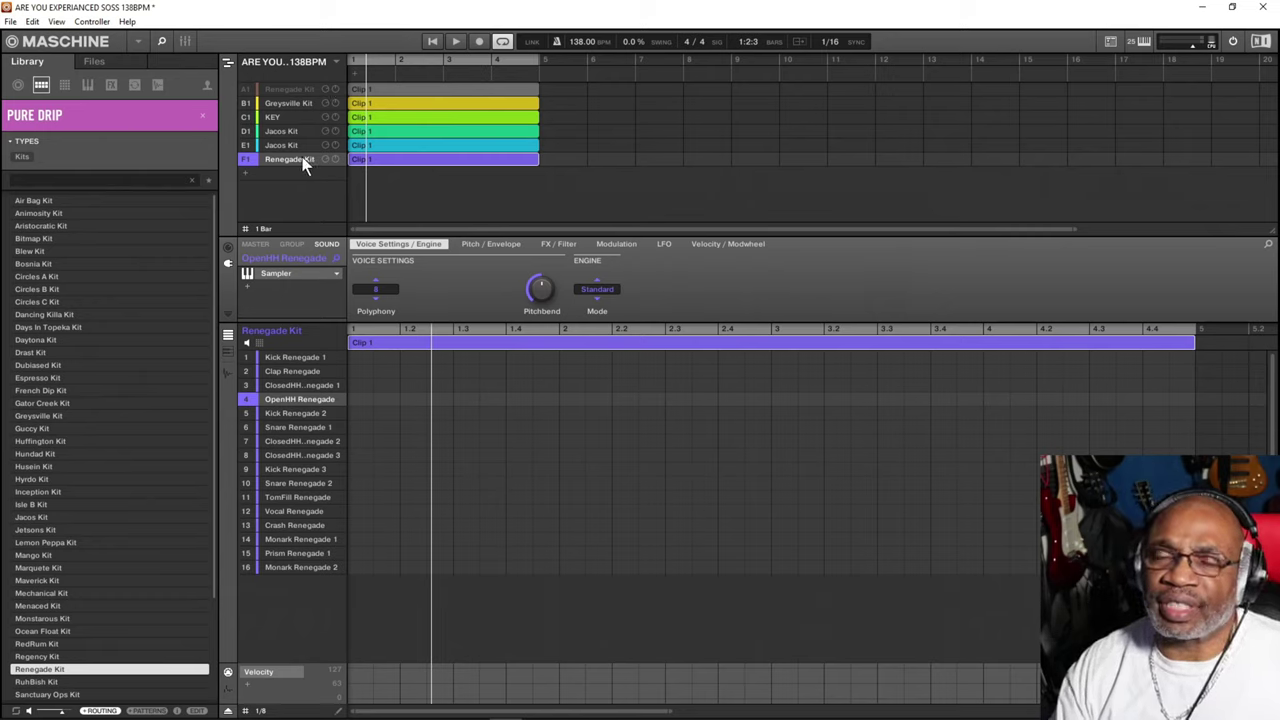
pyautogui.moveTo(248, 88); pyautogui.dragTo(250, 88)
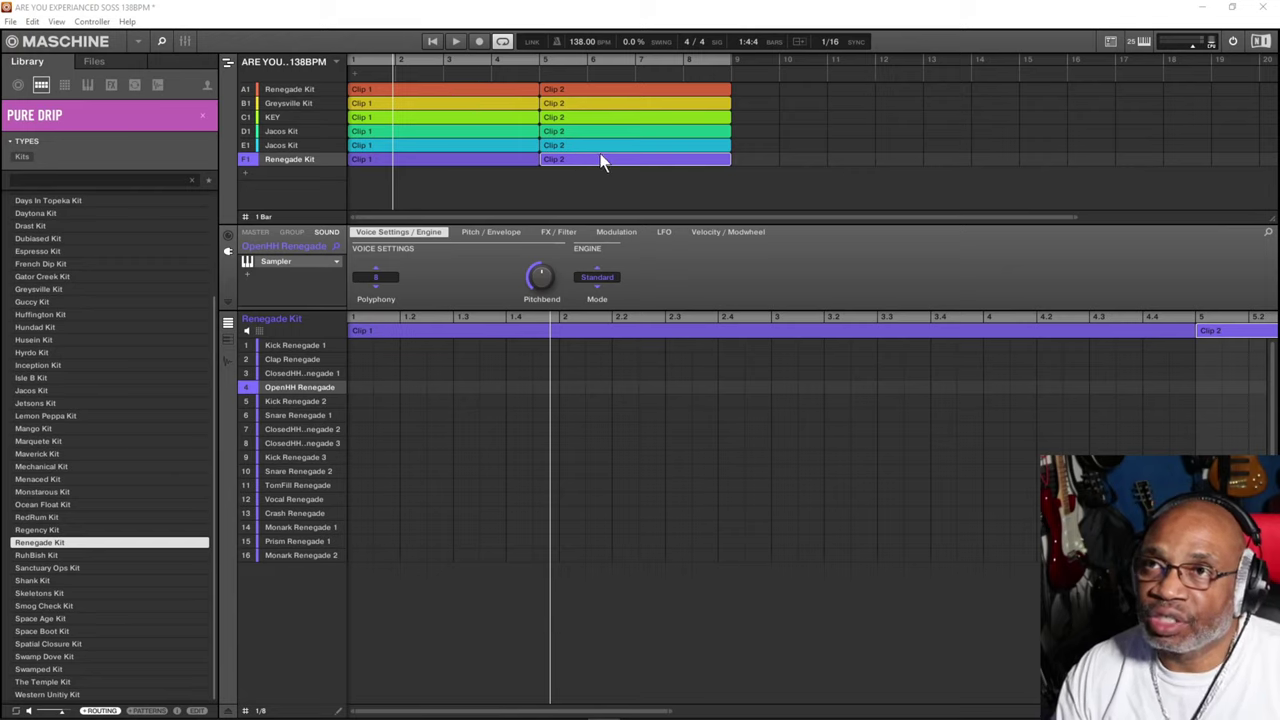
# Duplicate Clip 2 of the Renegade Kit in A1 and of the Greysville Kit in B1 to start at bar 9
pyautogui.click(640, 92)
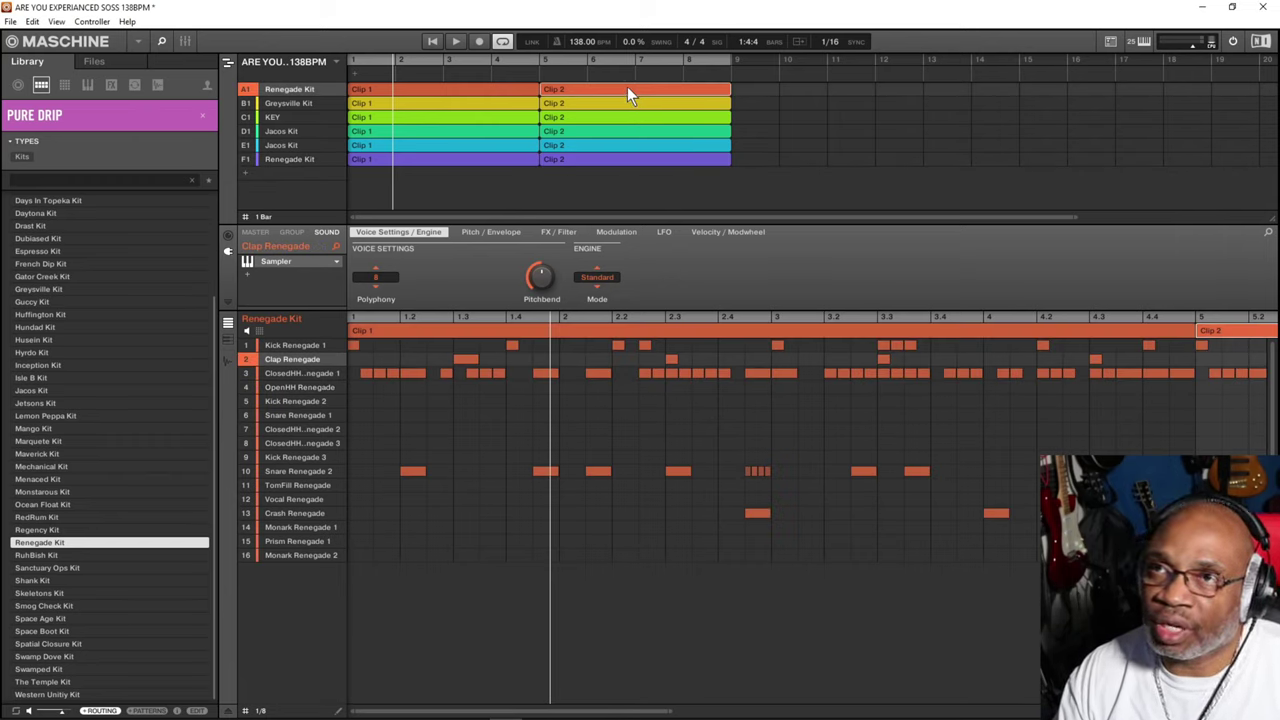
pyautogui.rightClick(629, 87)
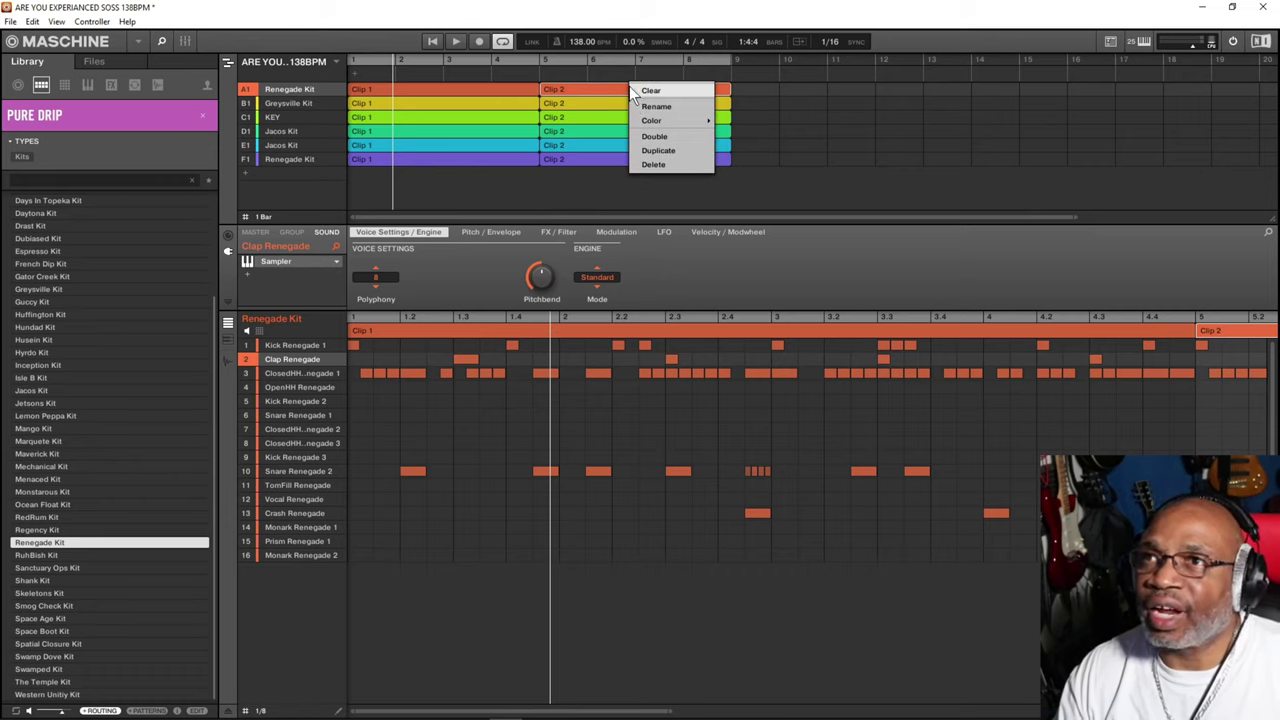
pyautogui.click(660, 151)
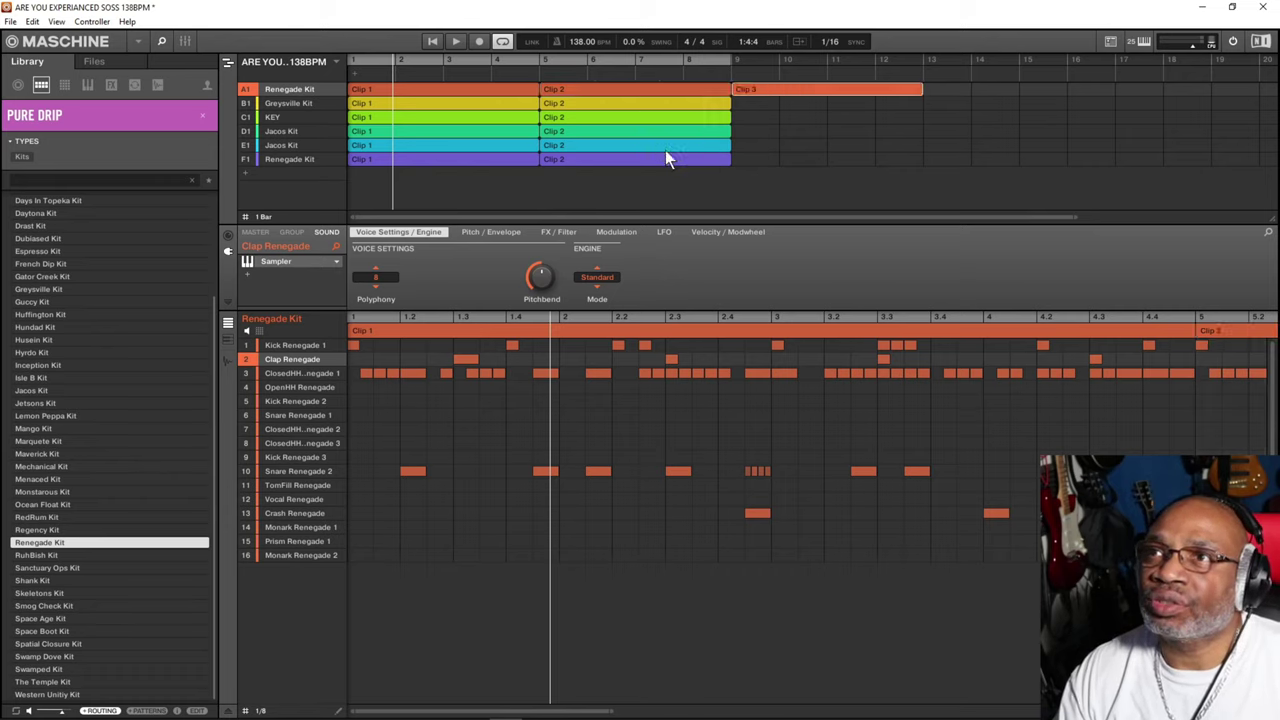
pyautogui.click(630, 102)
pyautogui.rightClick(630, 101)
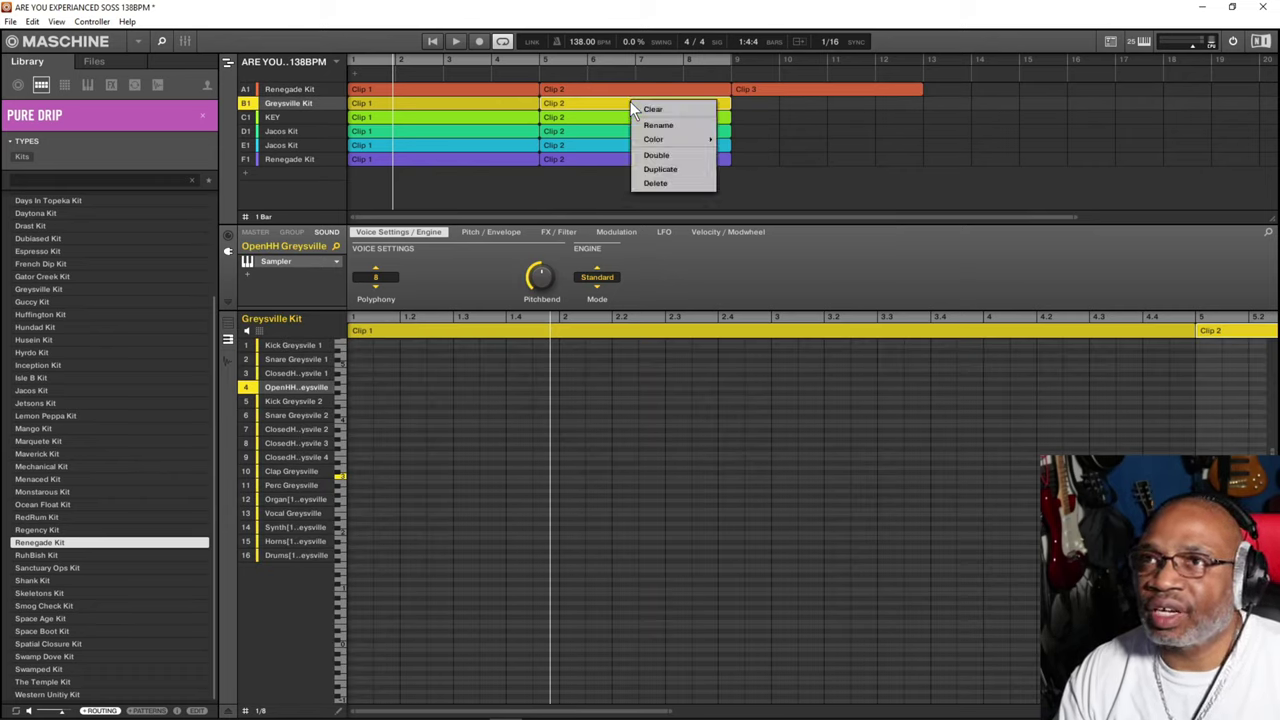
pyautogui.click(658, 168)
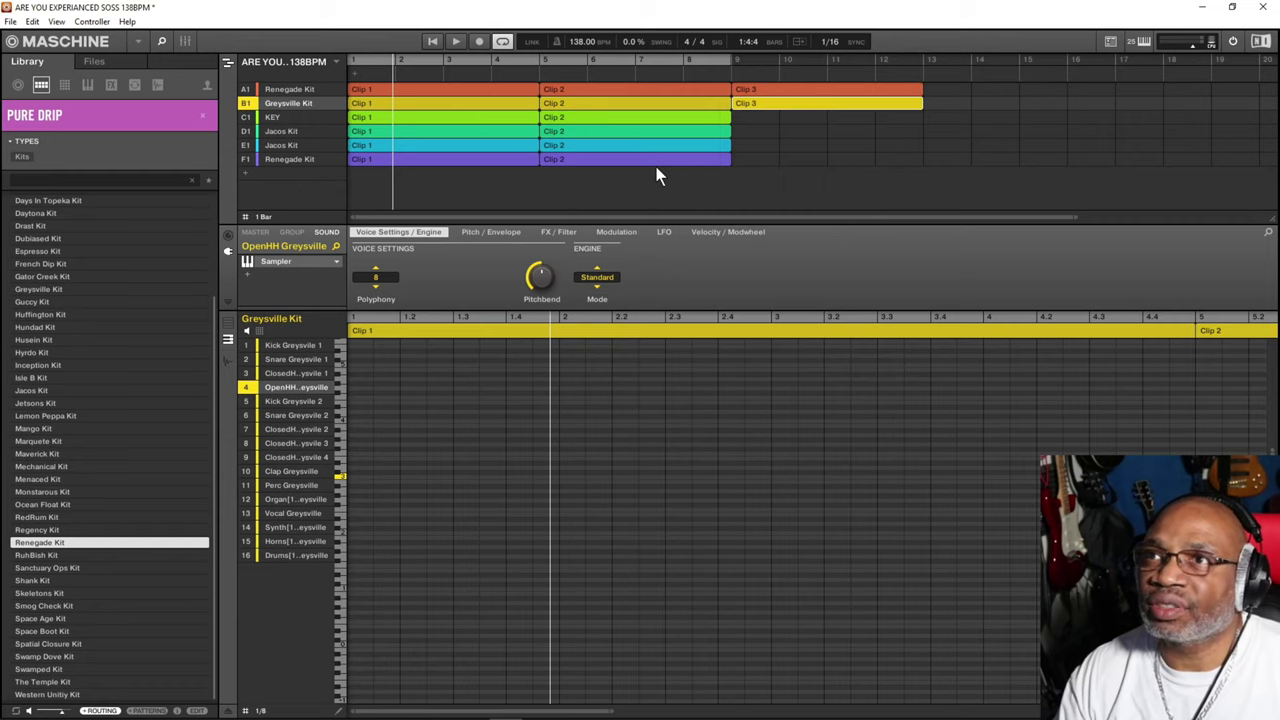
# Duplicate Clip 2 of the KEY group in C1 and of the Jacos Kit in D1 to start at bar 9
pyautogui.click(653, 117)
pyautogui.rightClick(653, 116)
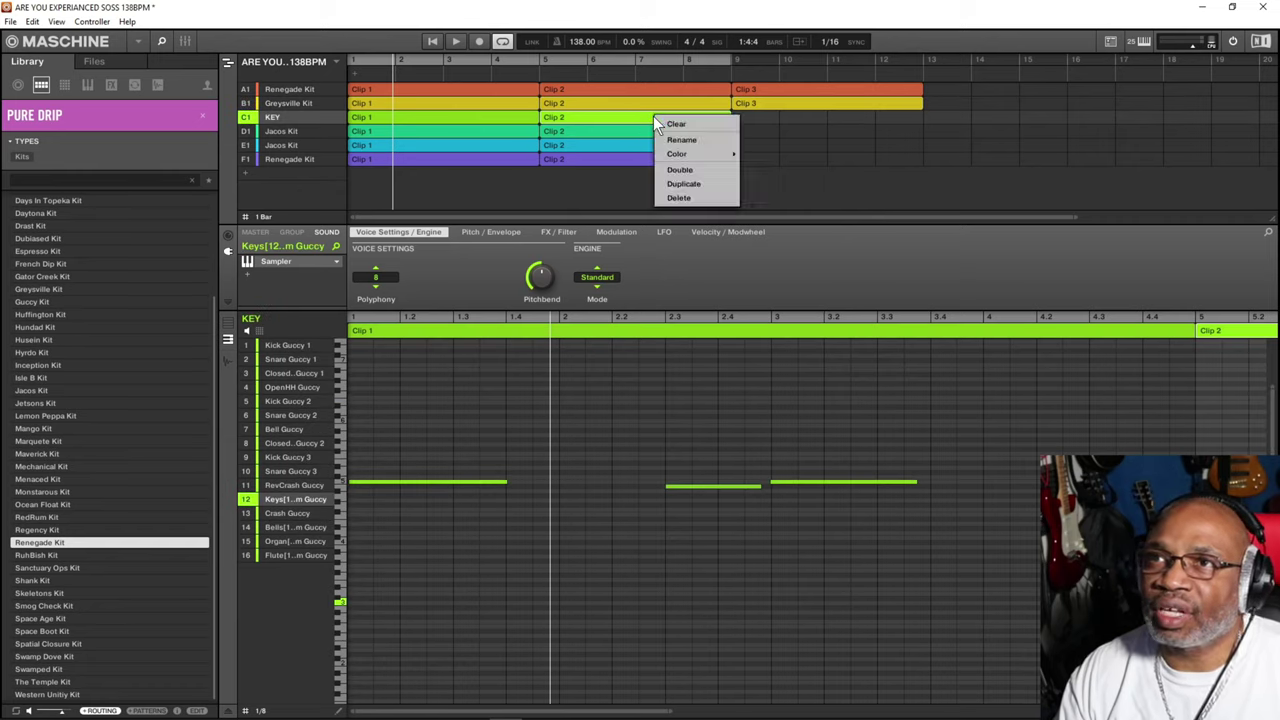
pyautogui.click(686, 185)
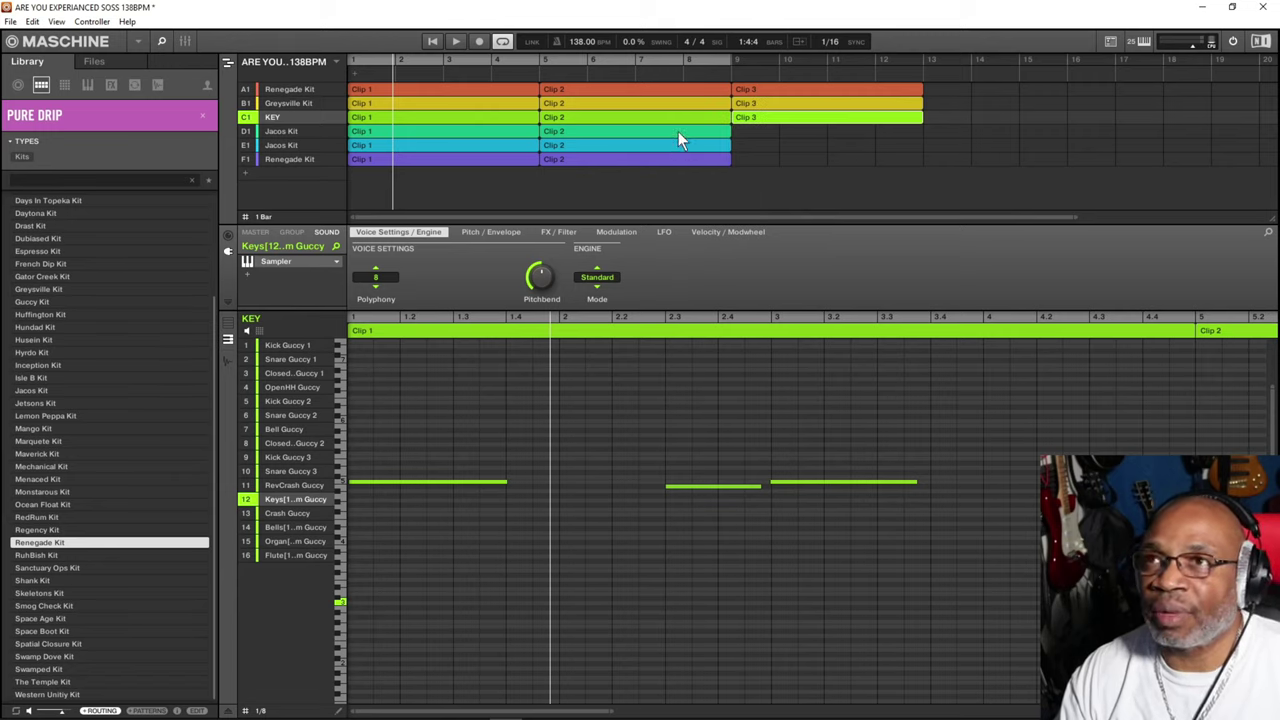
pyautogui.click(678, 131)
pyautogui.rightClick(678, 131)
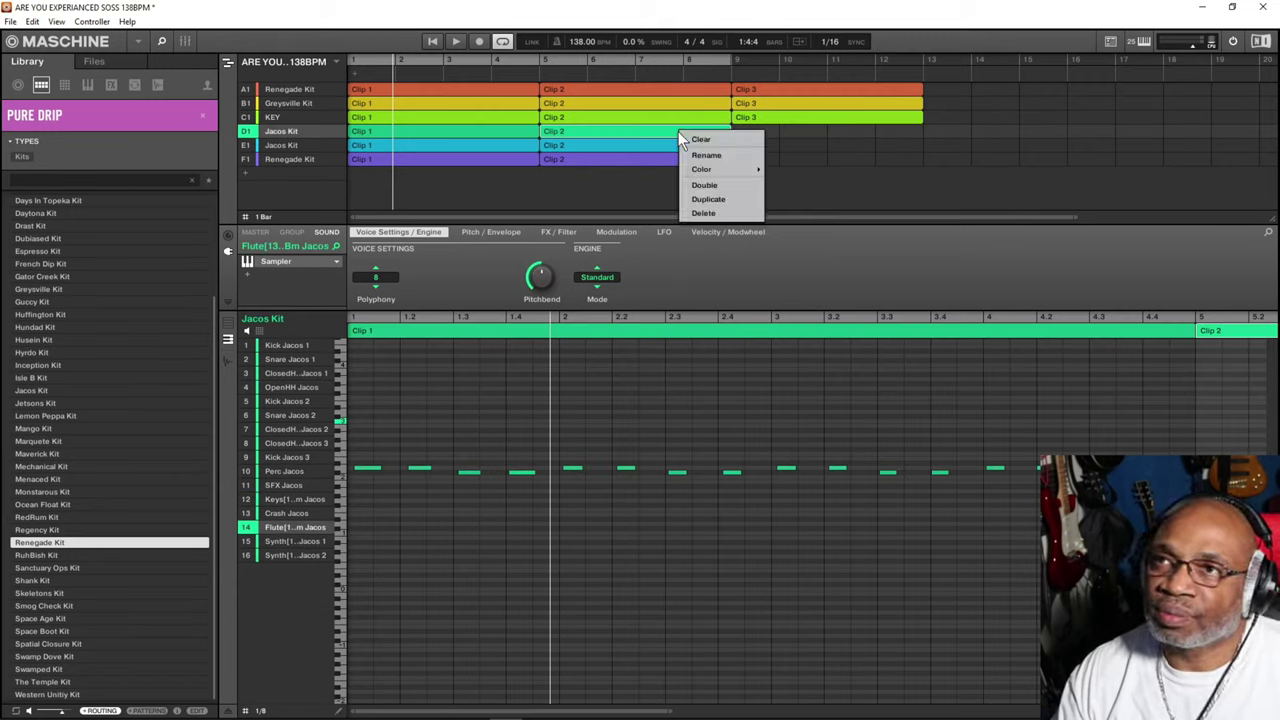
pyautogui.click(698, 199)
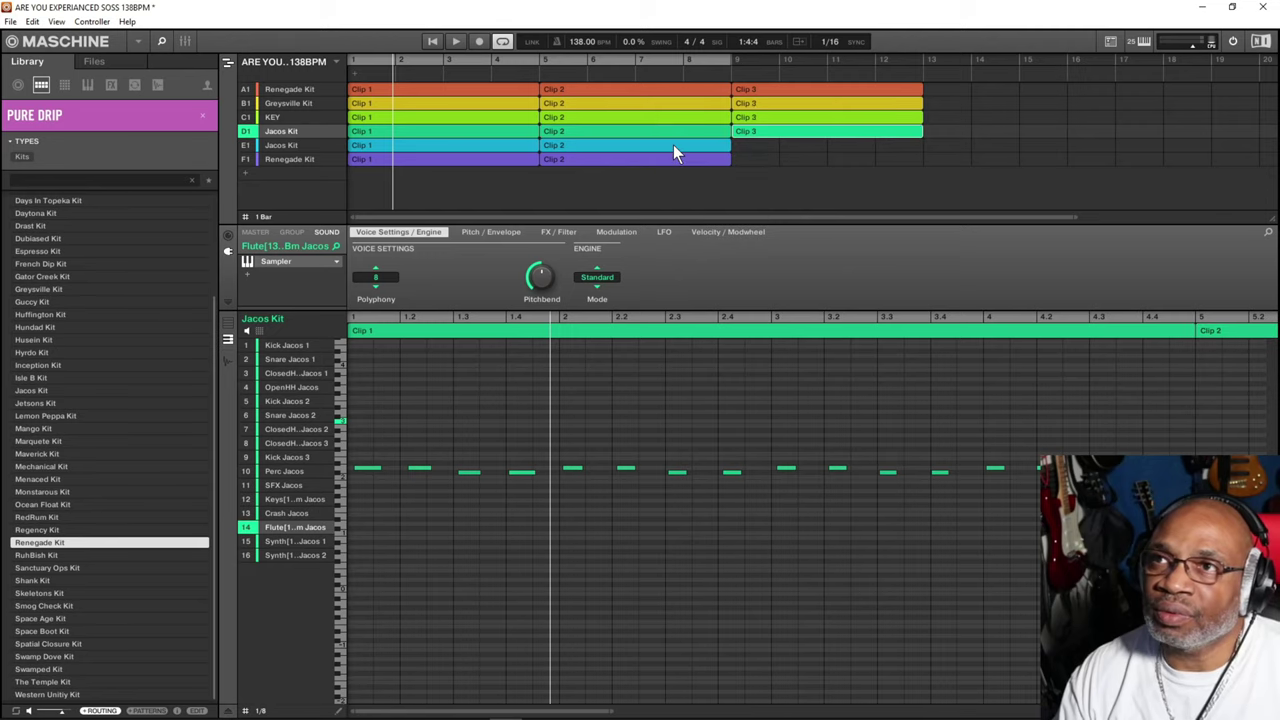
# Duplicate Clip 2 of the Jacos Kit in E1 and of the Renegade Kit in F1 to start at bar 9
pyautogui.click(673, 145)
pyautogui.rightClick(673, 145)
pyautogui.click(702, 213)
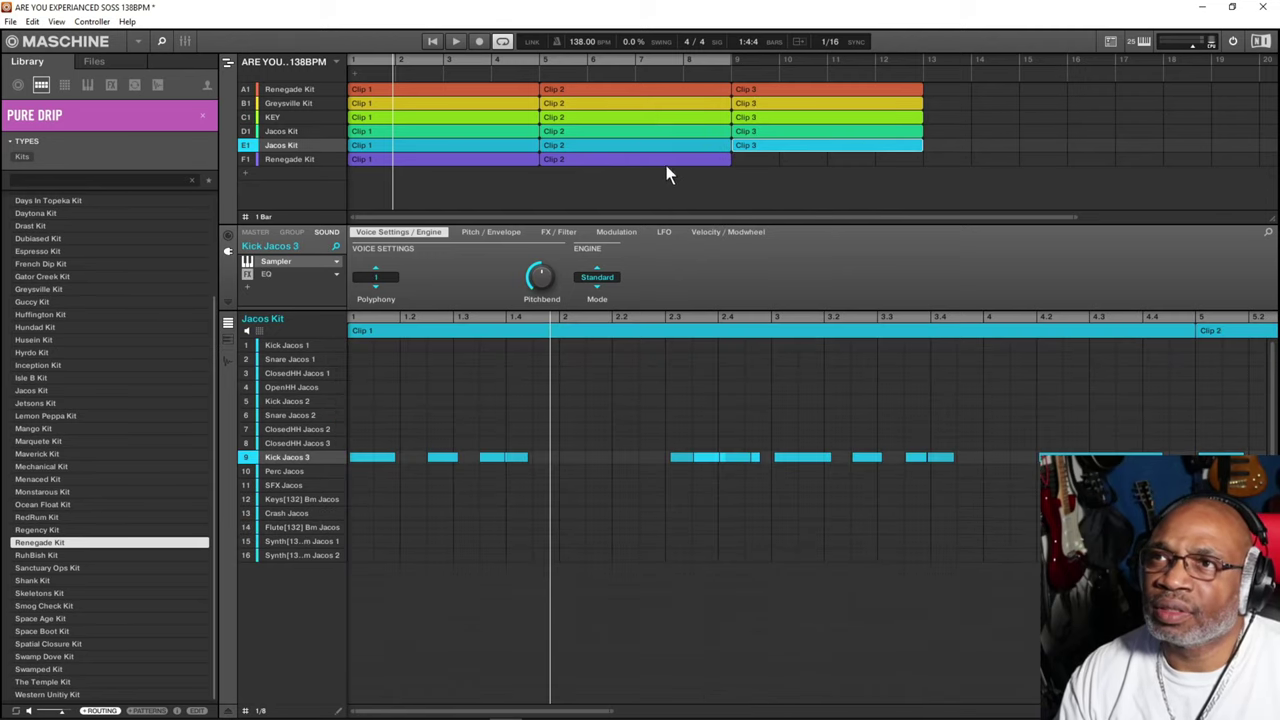
pyautogui.click(677, 162)
pyautogui.rightClick(677, 162)
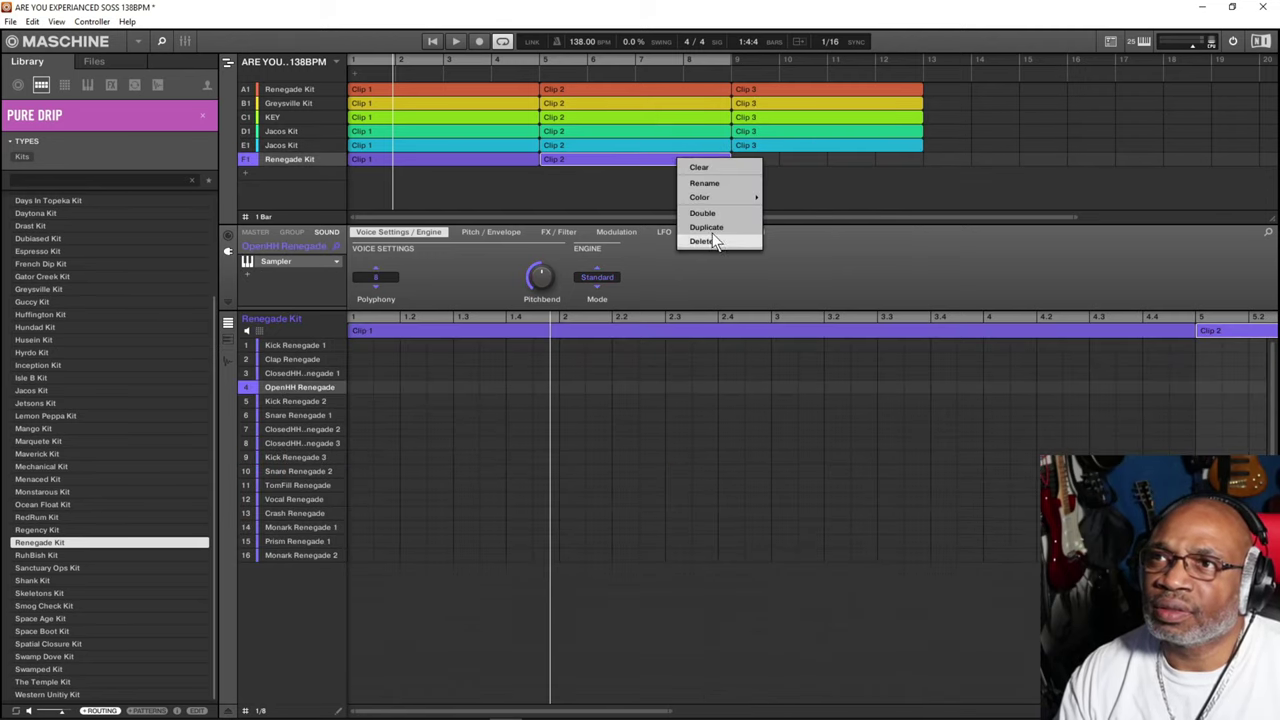
pyautogui.click(705, 229)
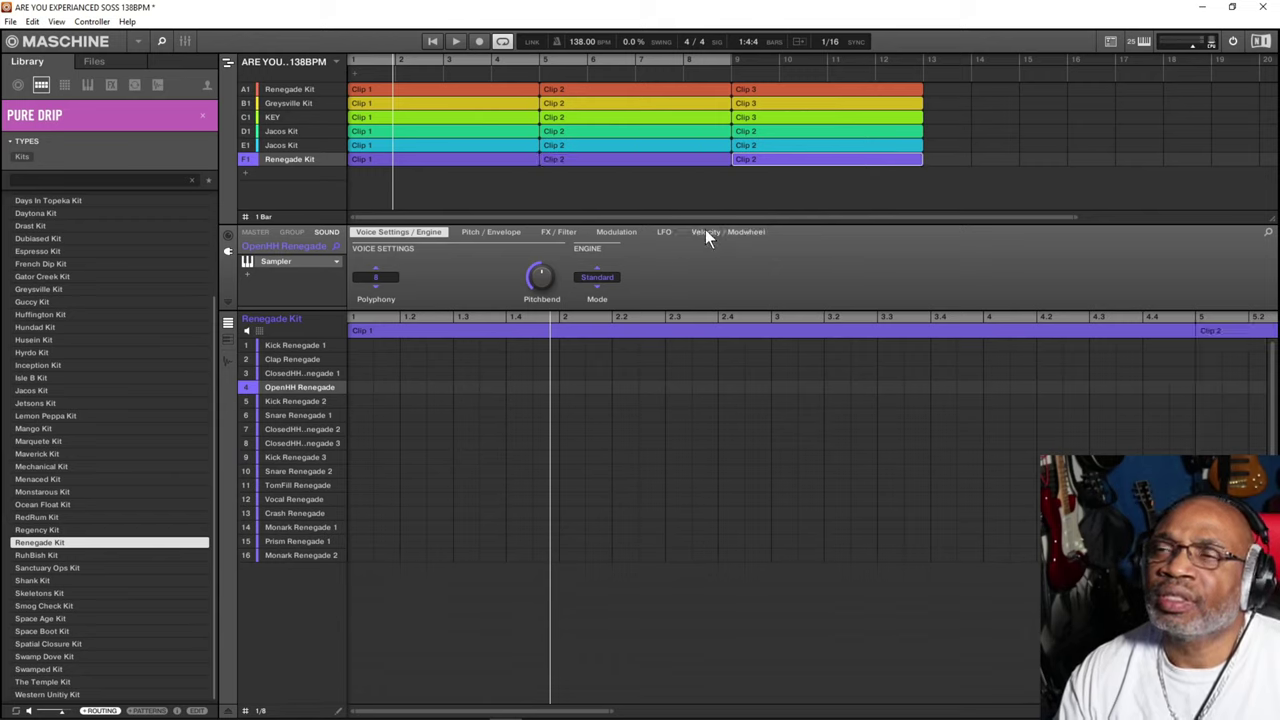
# Play the arrangement with all groups, mute groups A1, B1 and E1, and replay the remaining groups from the beginning
pyautogui.click(450, 41)
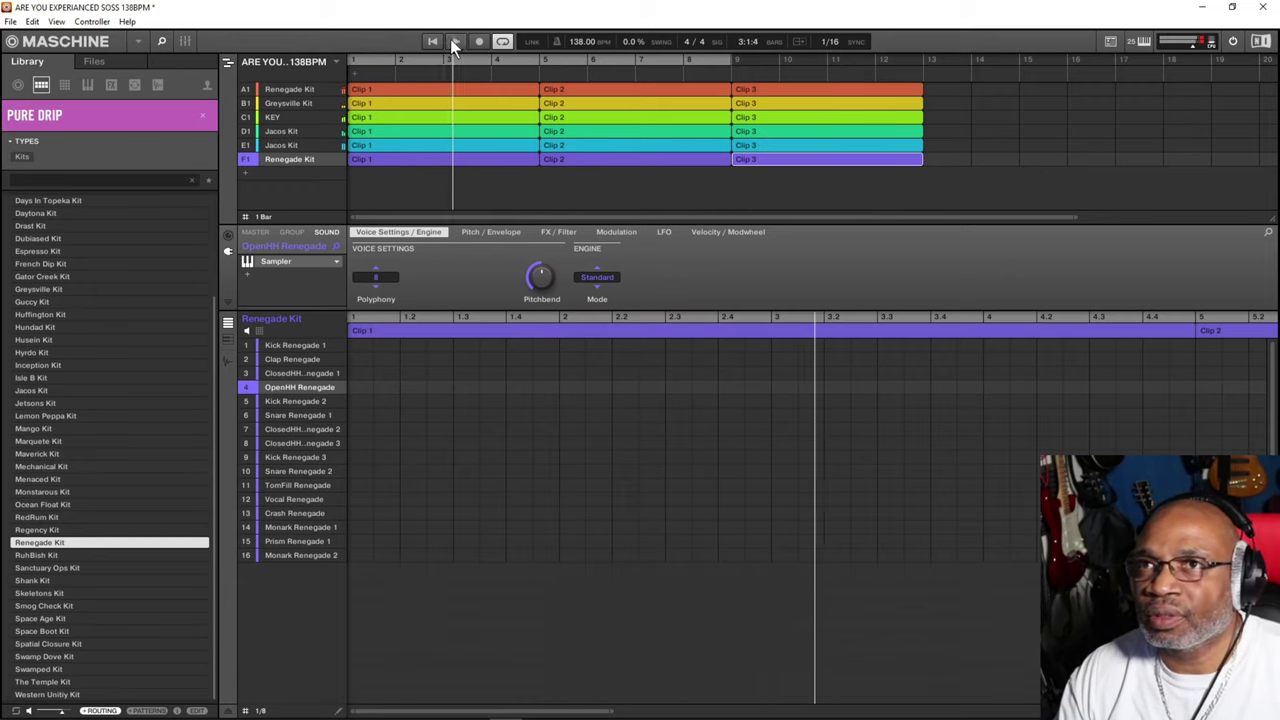
pyautogui.click(243, 88)
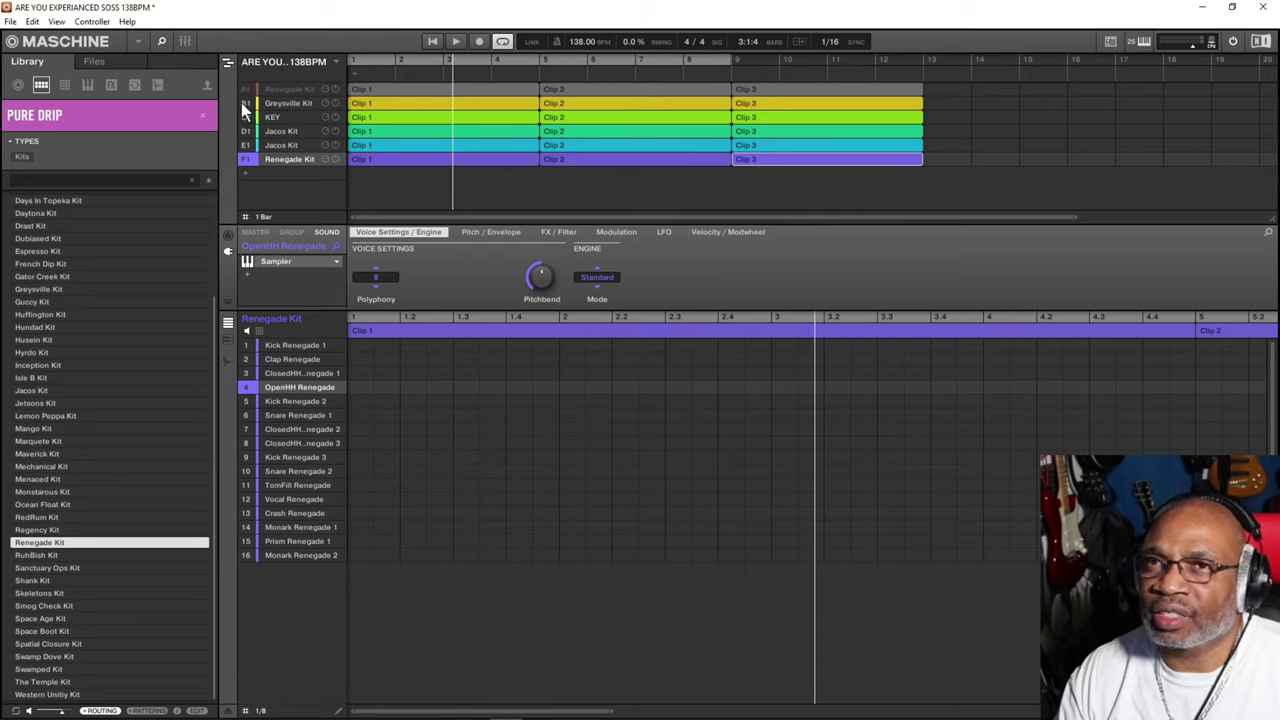
pyautogui.click(241, 102)
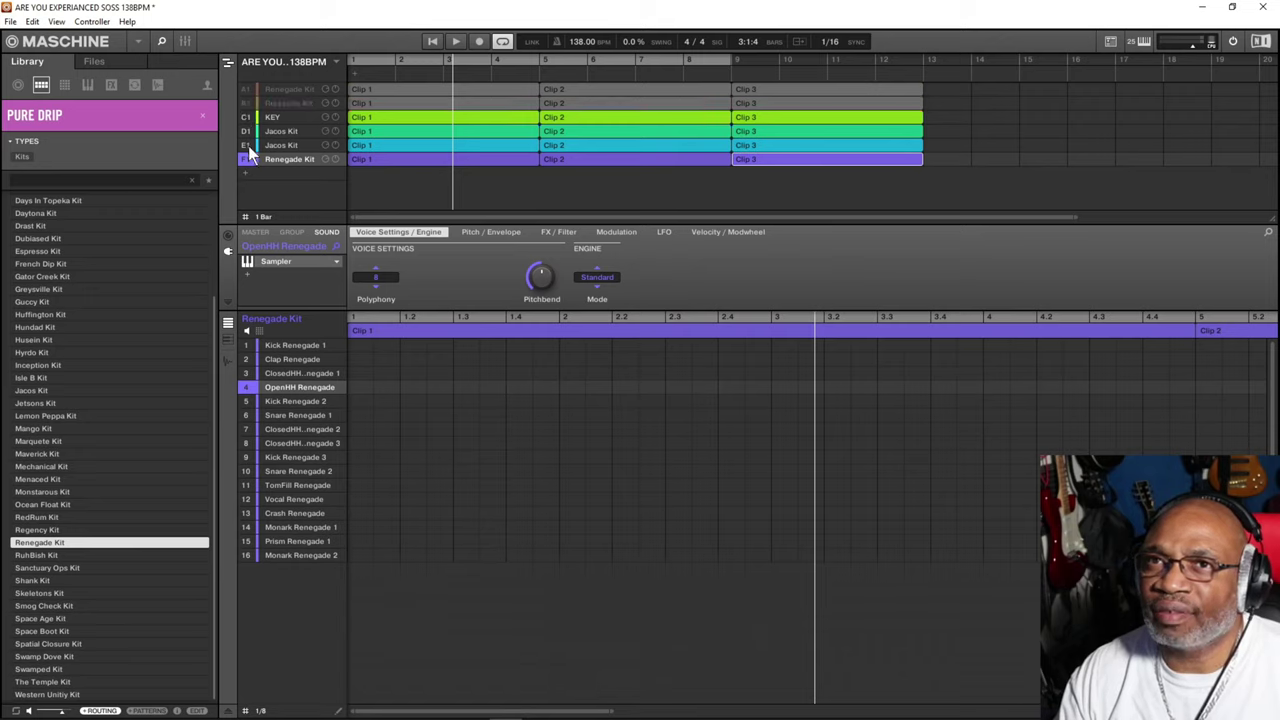
pyautogui.click(246, 145)
pyautogui.click(433, 47)
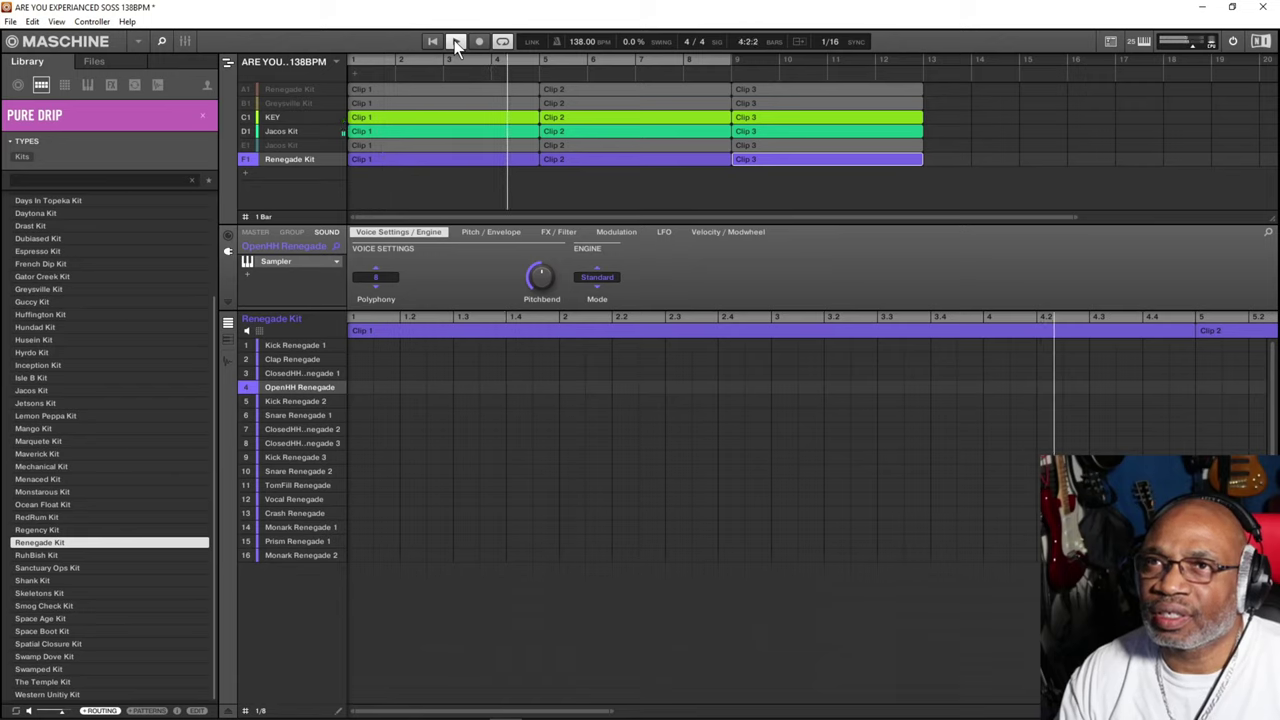
pyautogui.click(454, 40)
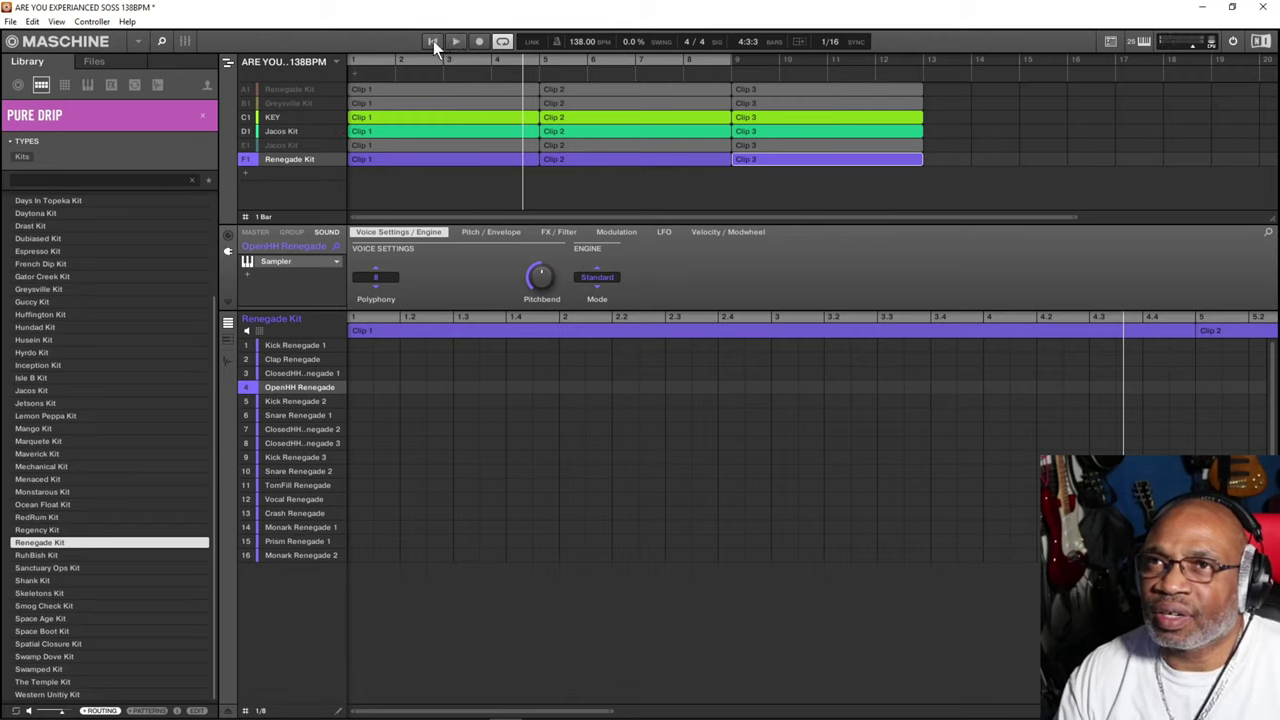
pyautogui.click(433, 40)
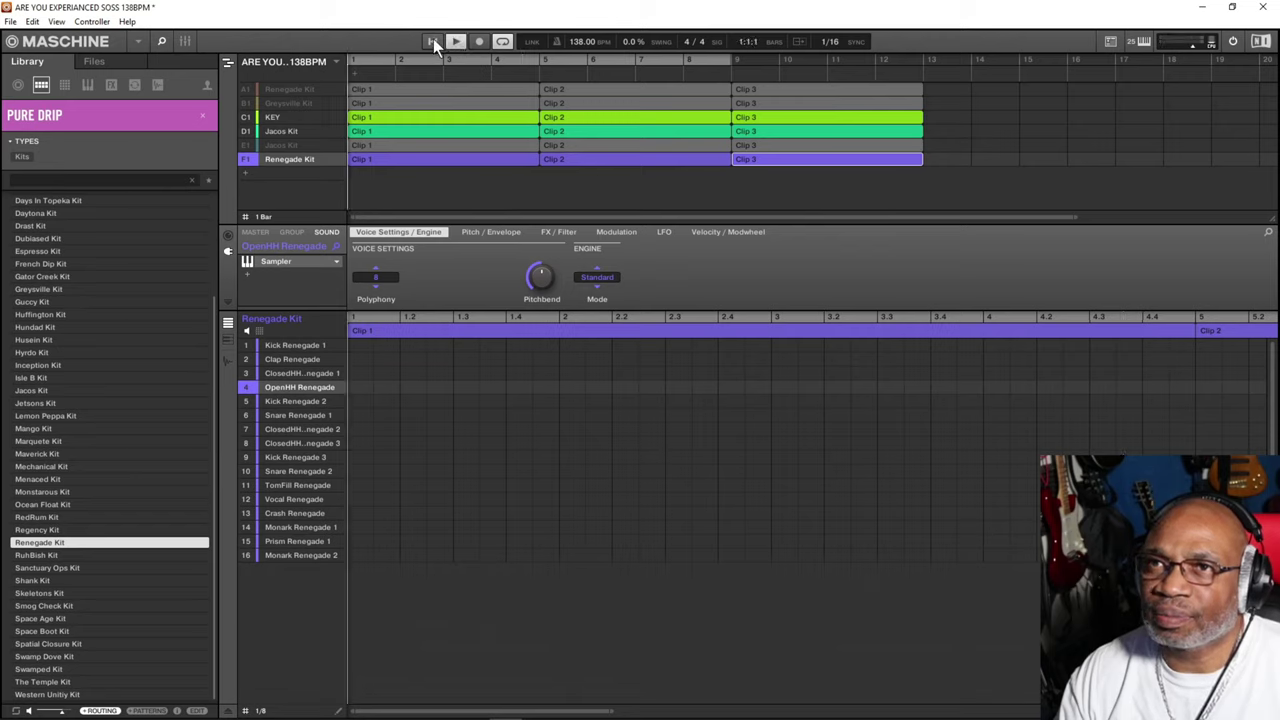
# Play the unmuted groups, mute the KEY group in C1, and listen to the Jacos Kit in D1 with the Renegade Kit in F1
pyautogui.click(455, 41)
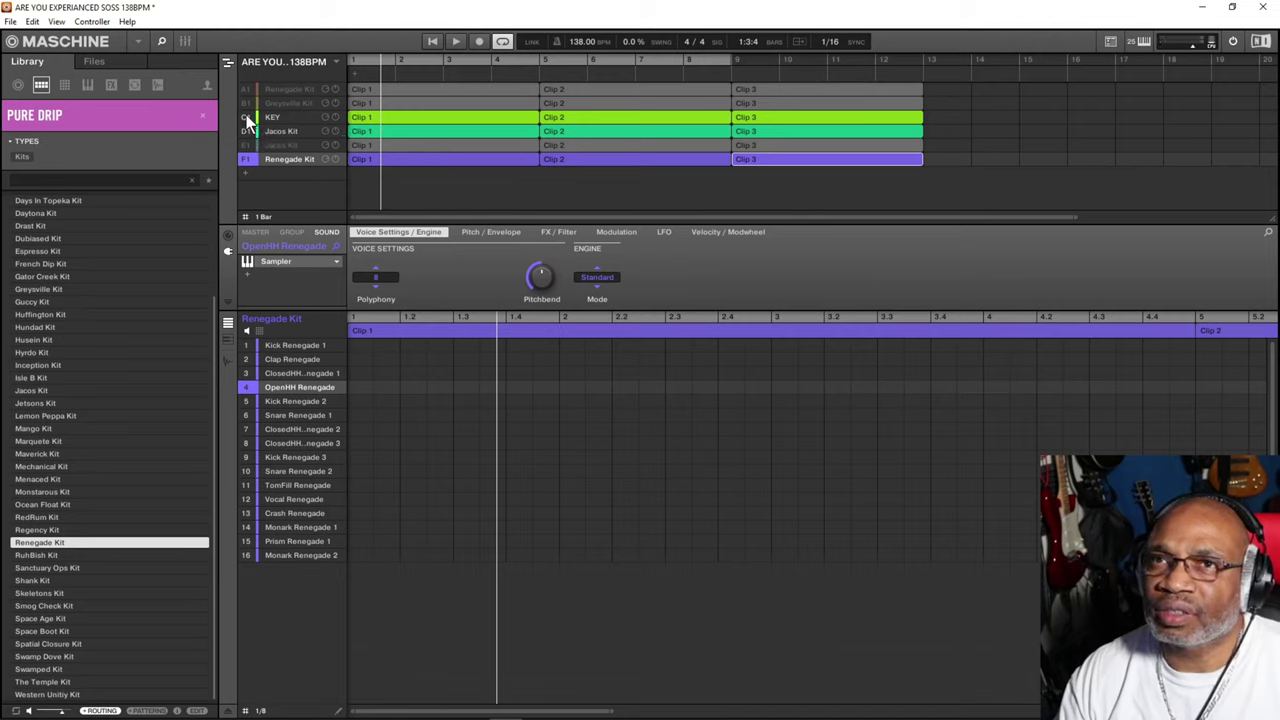
pyautogui.click(248, 118)
pyautogui.click(455, 41)
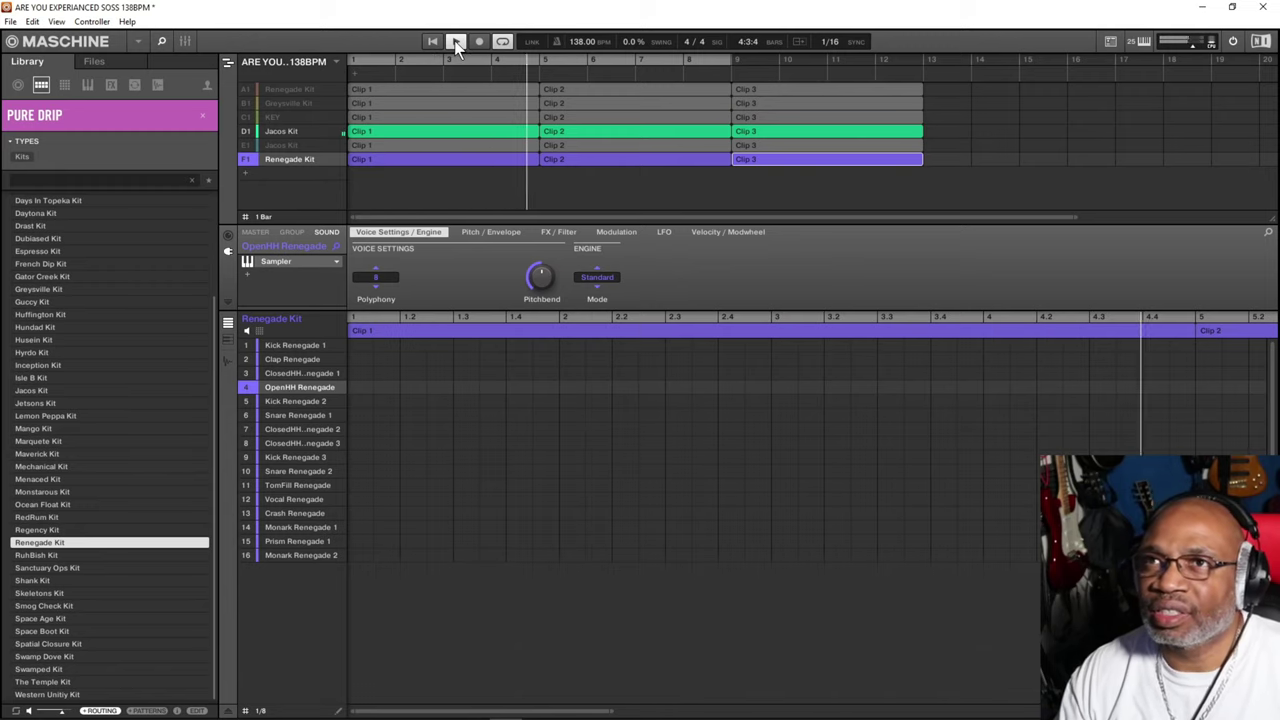
pyautogui.click(454, 40)
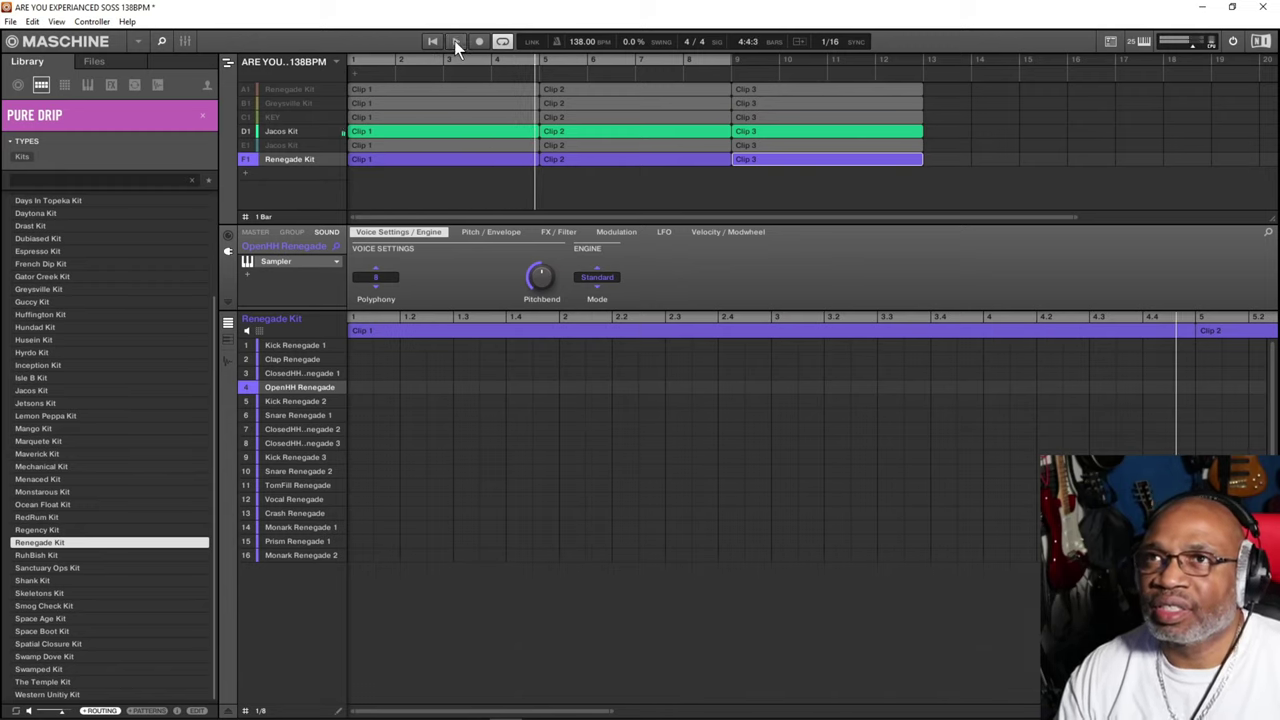
# Delete Clip 1 of the Renegade Kit in A1 and Clip 1 of the Greysville Kit in B1
pyautogui.click(434, 88)
pyautogui.rightClick(434, 88)
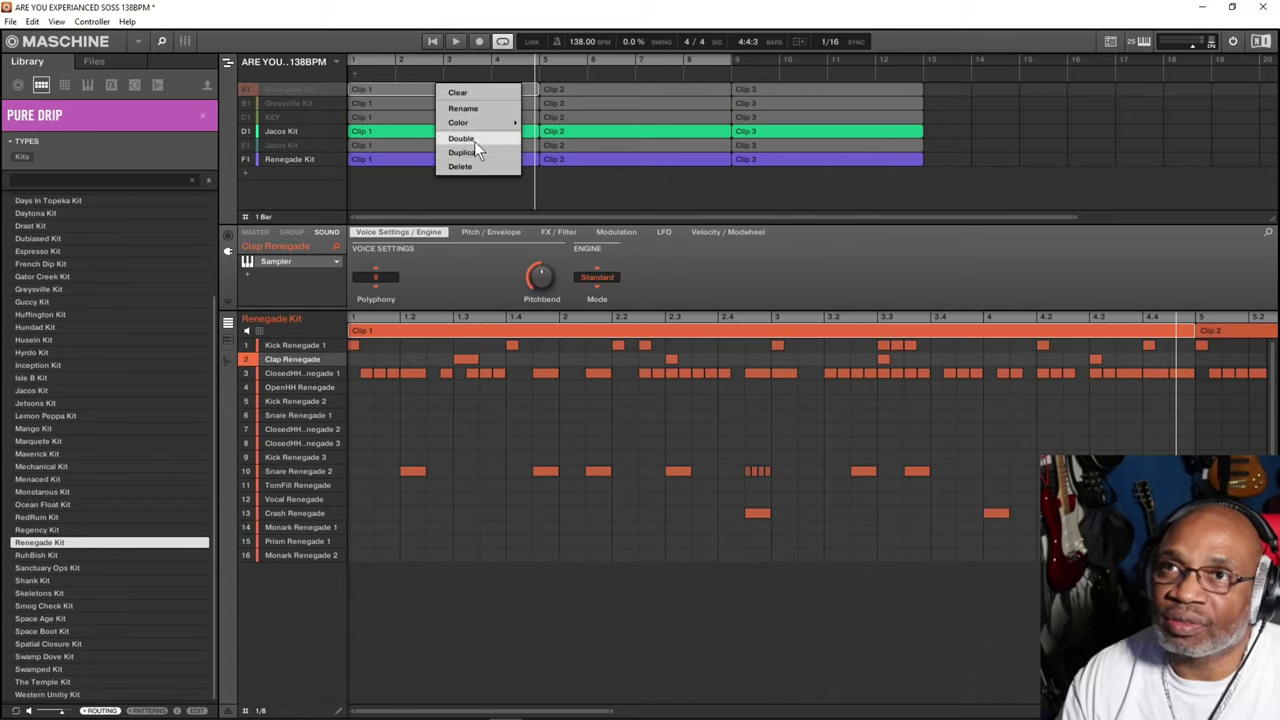
pyautogui.click(459, 166)
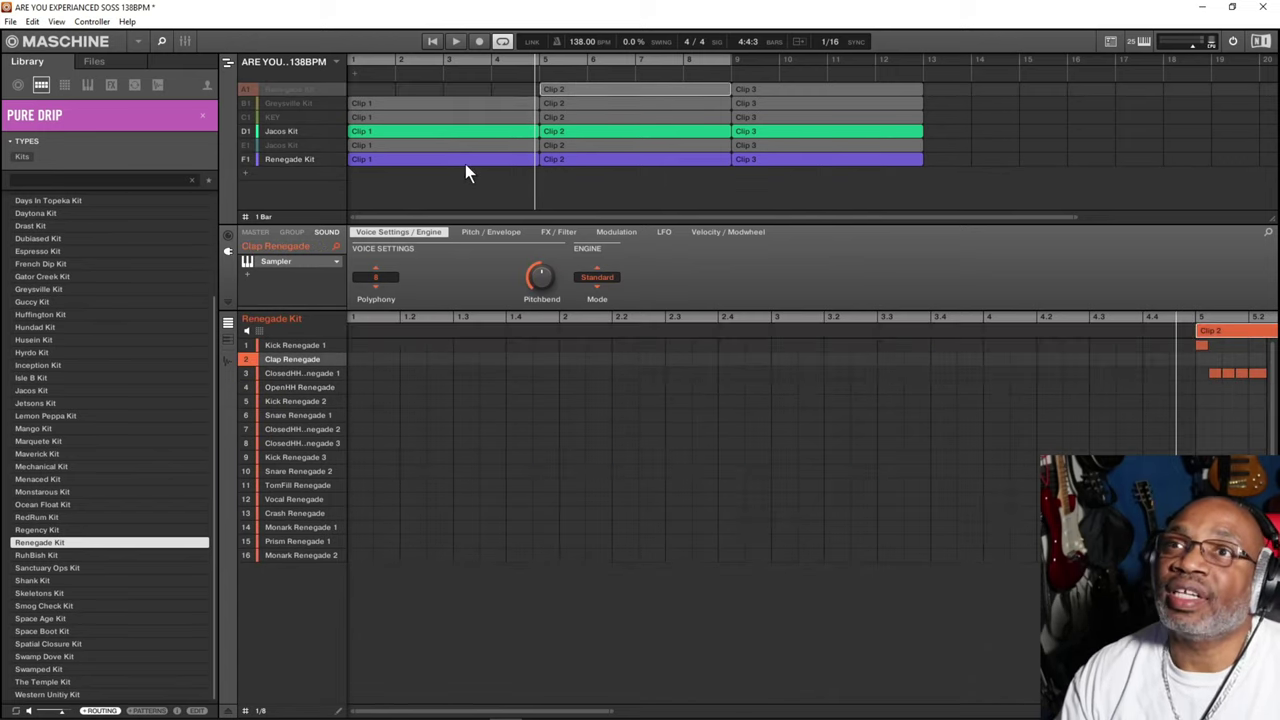
pyautogui.click(446, 102)
pyautogui.rightClick(448, 99)
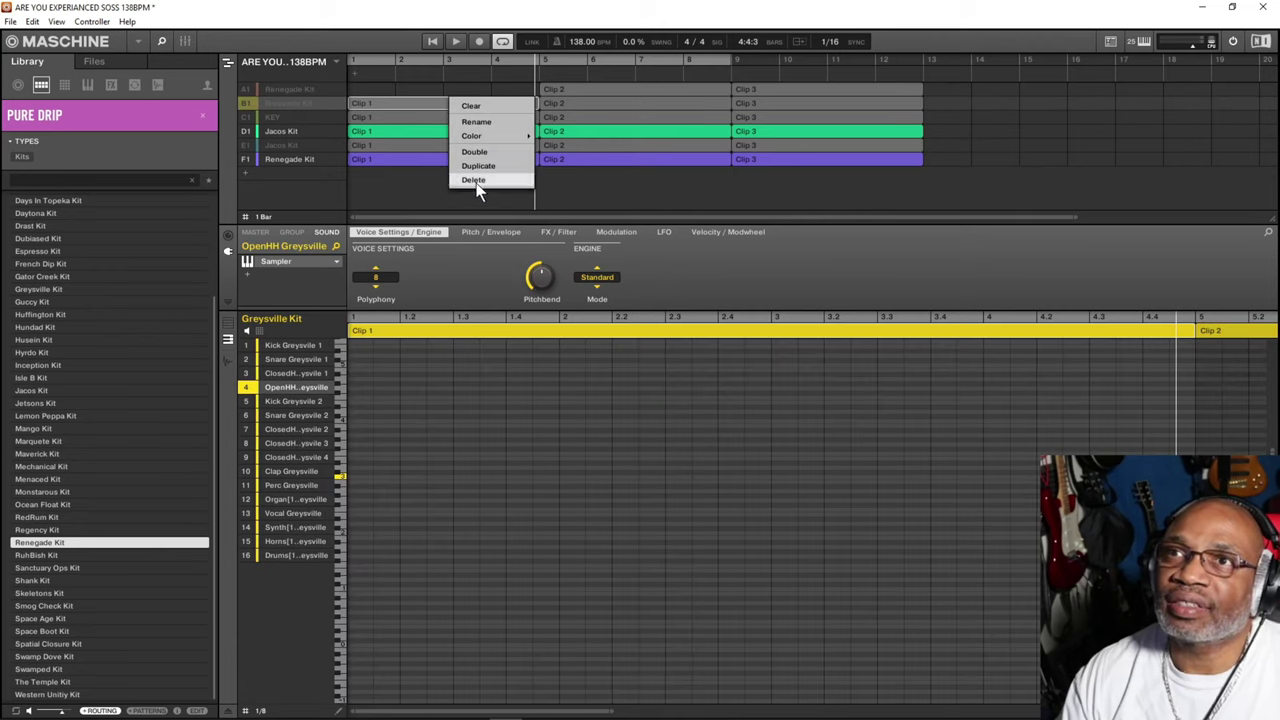
pyautogui.click(476, 180)
# Delete Clip 1 of the KEY group in C1 and Clip 1 of the Jacos Kit in E1
pyautogui.click(469, 115)
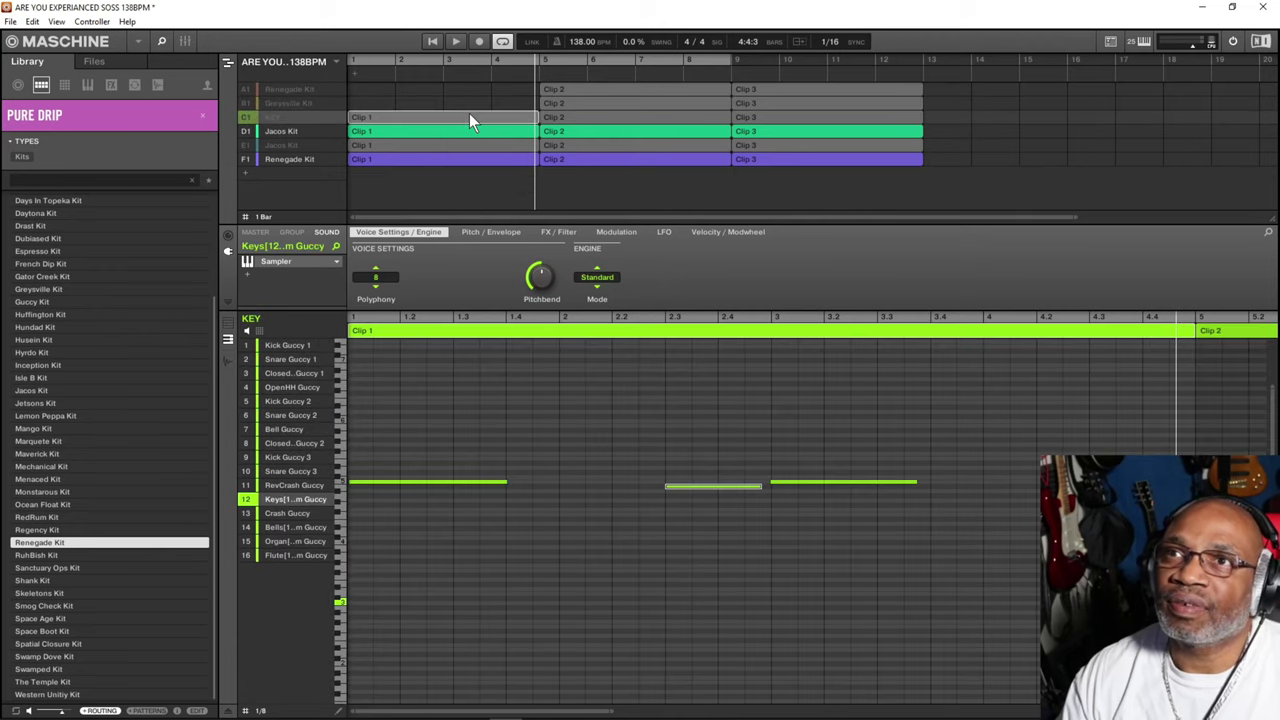
pyautogui.rightClick(470, 116)
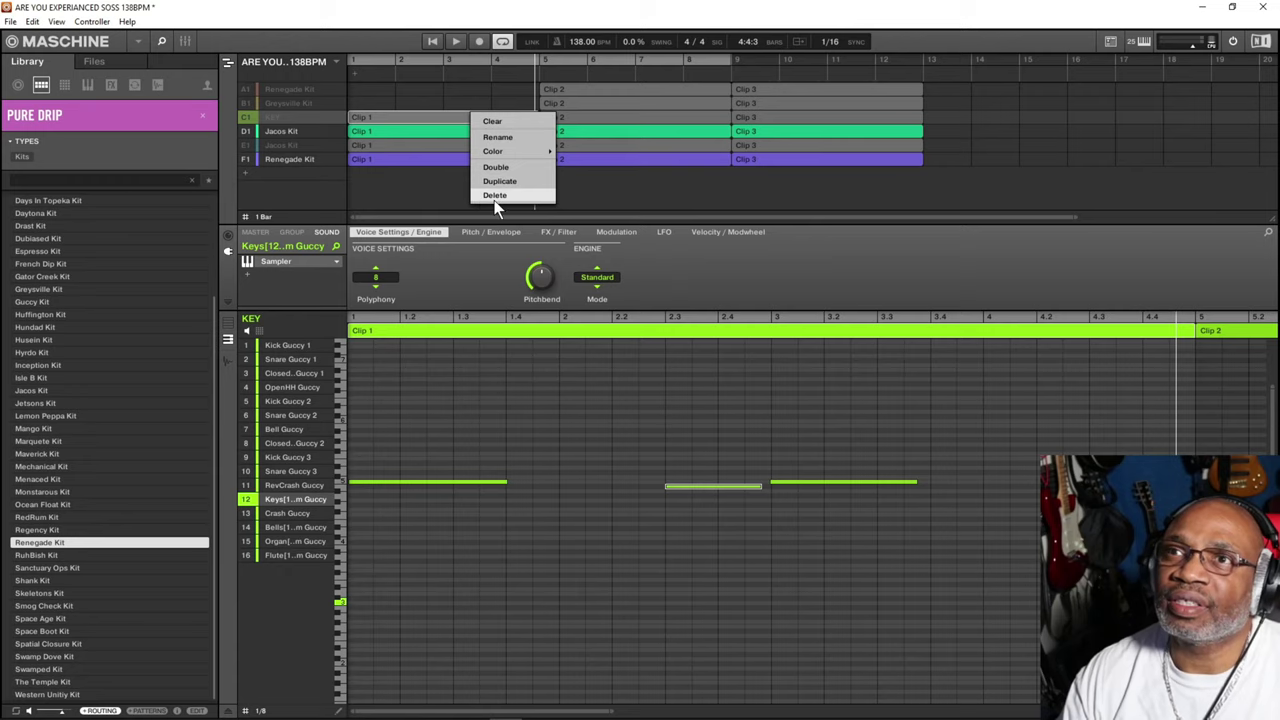
pyautogui.click(494, 197)
pyautogui.click(457, 146)
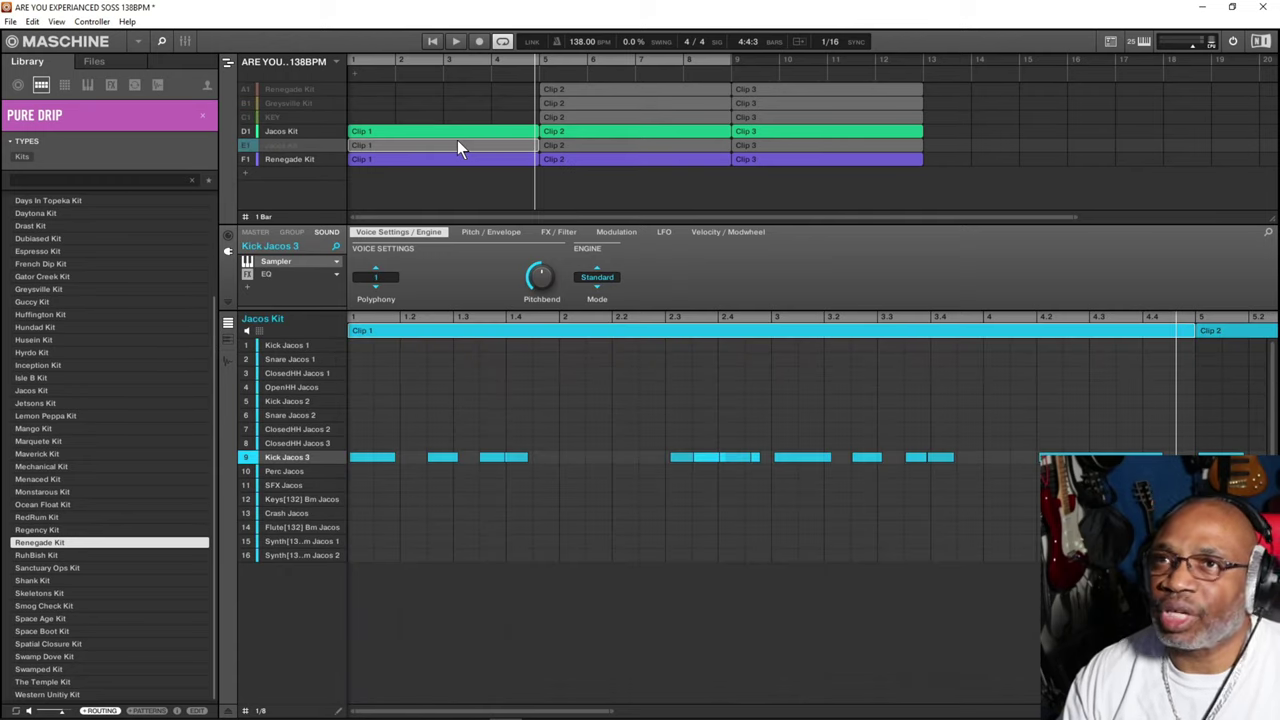
pyautogui.rightClick(457, 145)
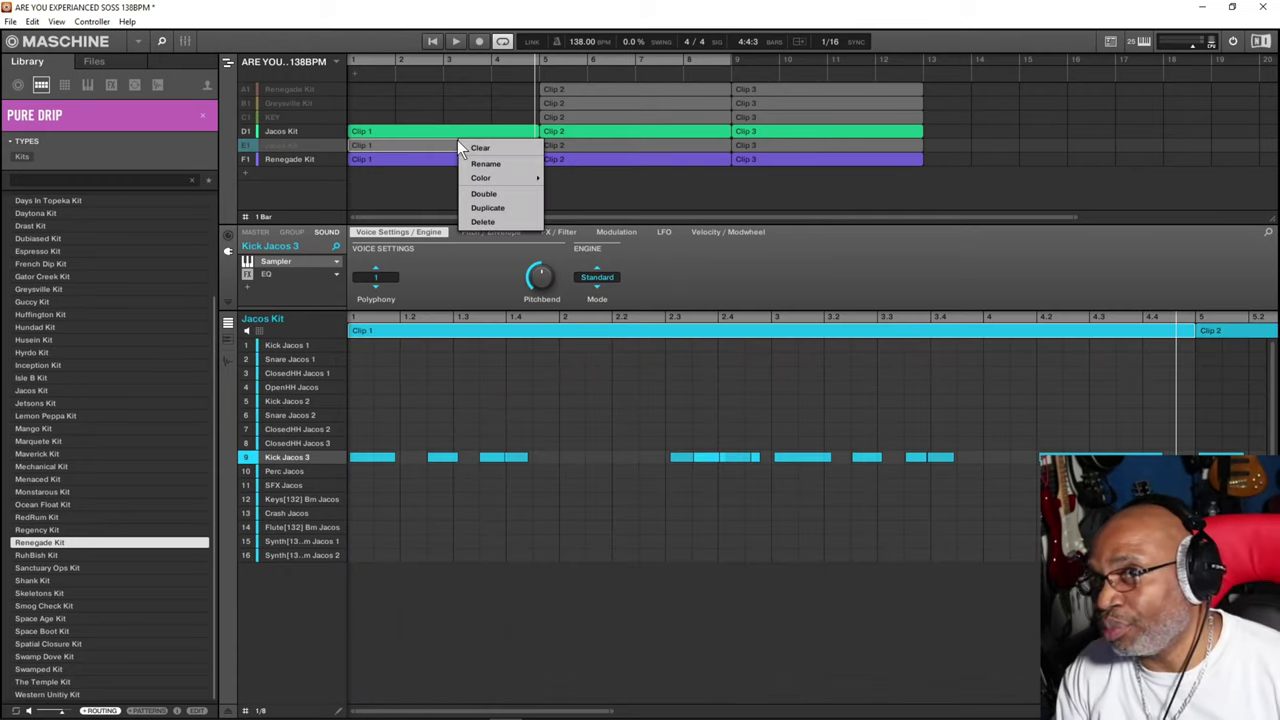
pyautogui.click(482, 221)
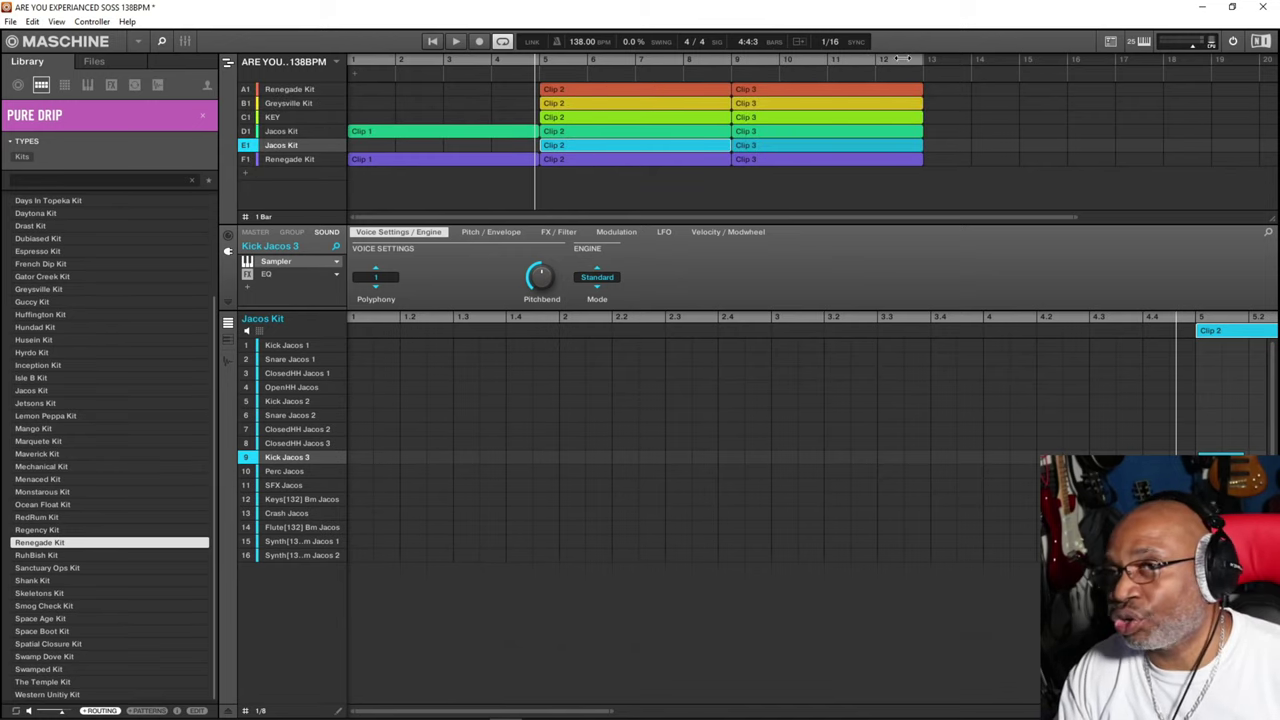
# Play the arrangement with all groups from the beginning, and solo the Jacos Kit in E1 to audition its part from bar 5
pyautogui.click(433, 41)
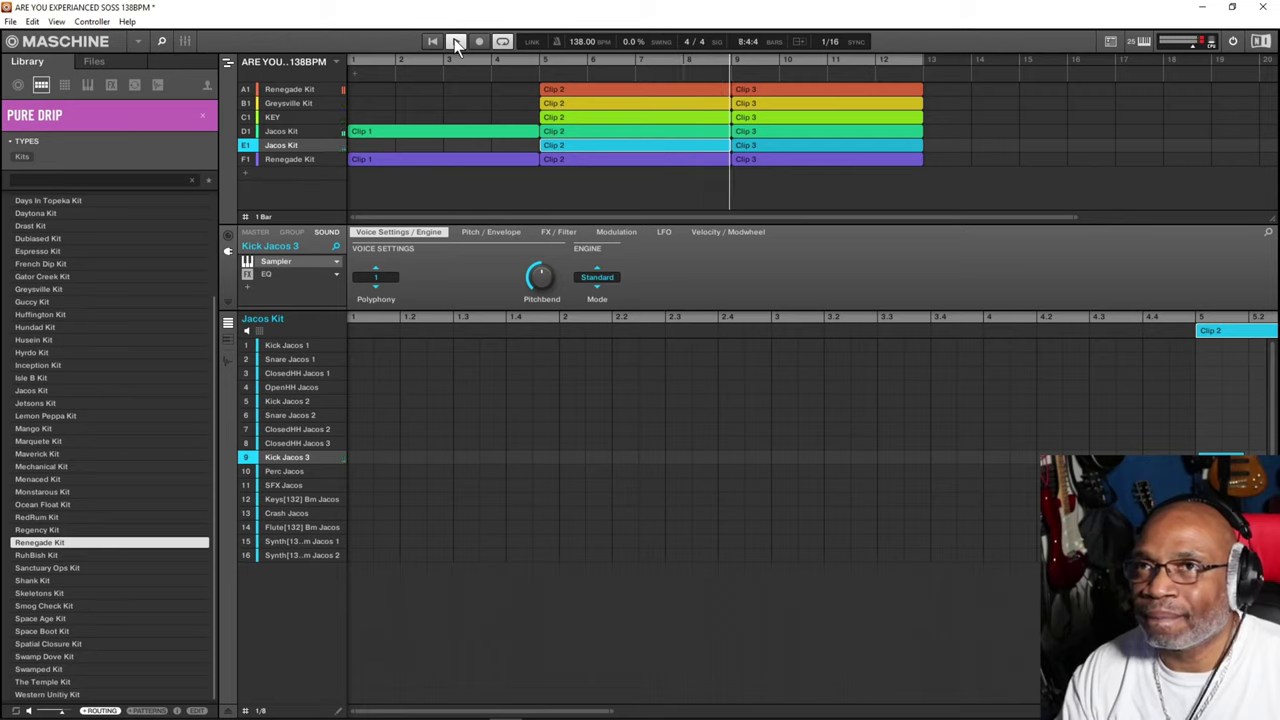
pyautogui.click(454, 41)
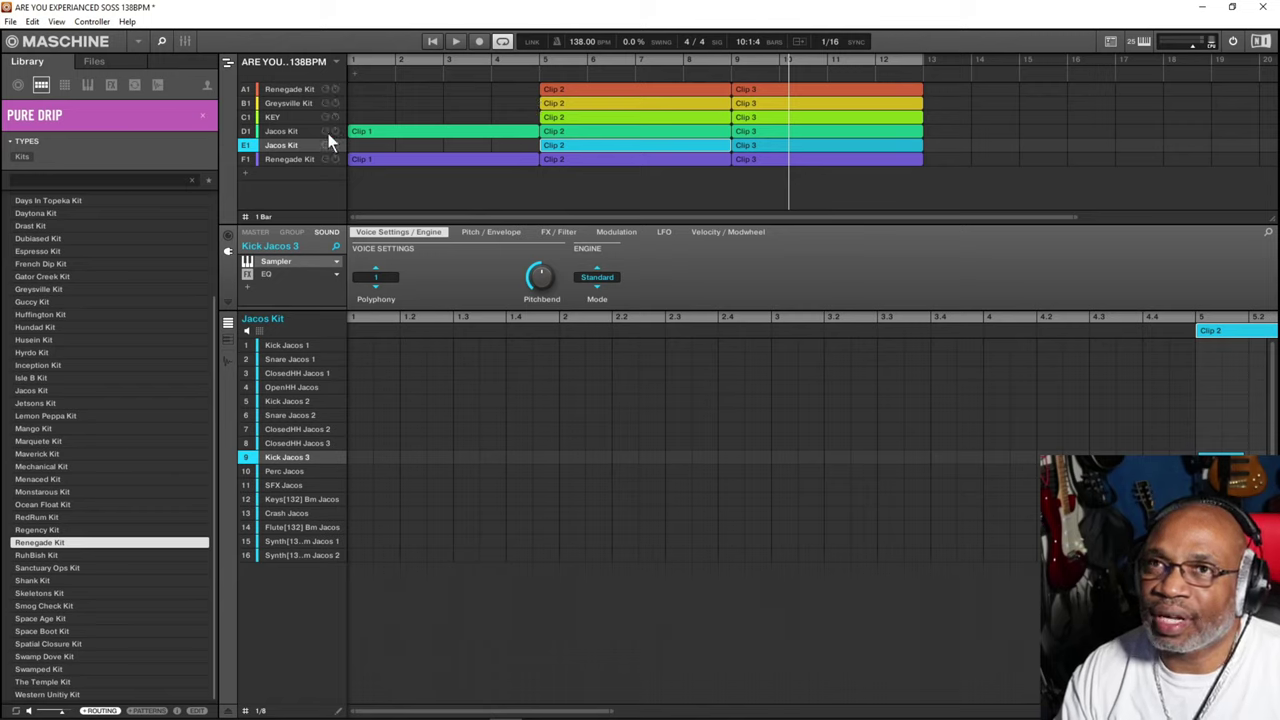
pyautogui.click(250, 147)
pyautogui.click(457, 41)
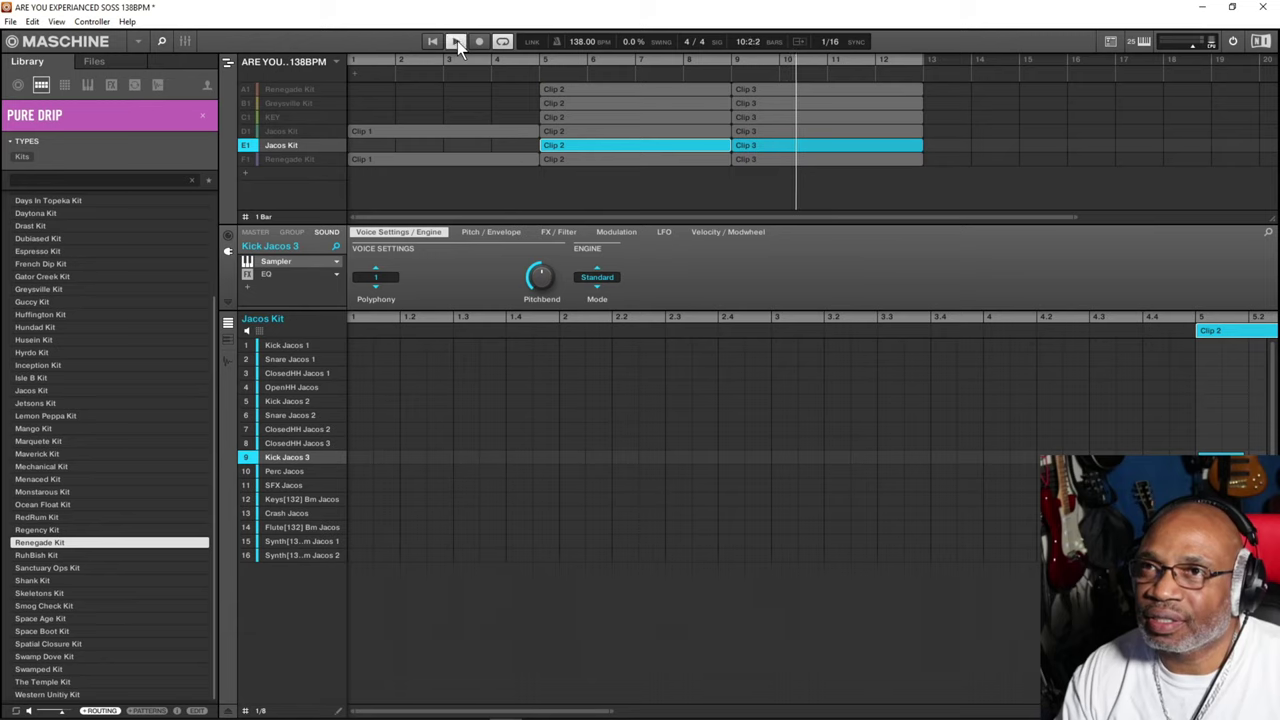
pyautogui.click(457, 41)
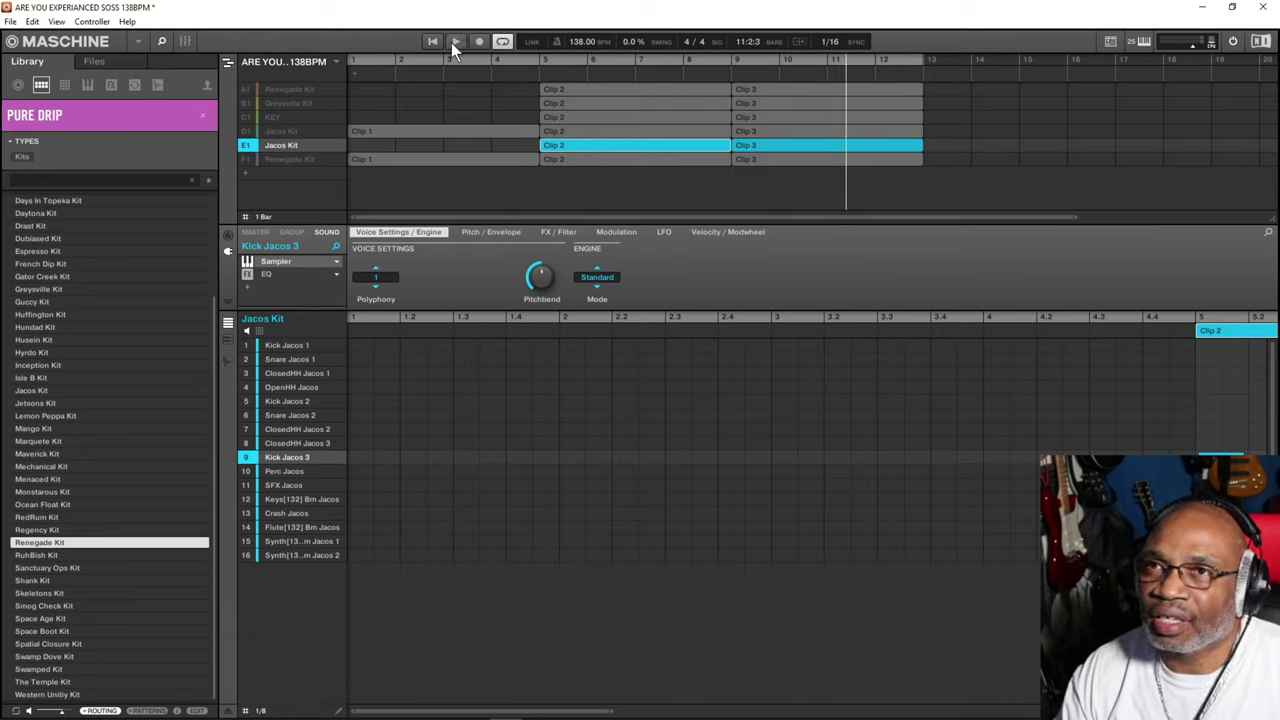
pyautogui.click(537, 62)
pyautogui.click(455, 40)
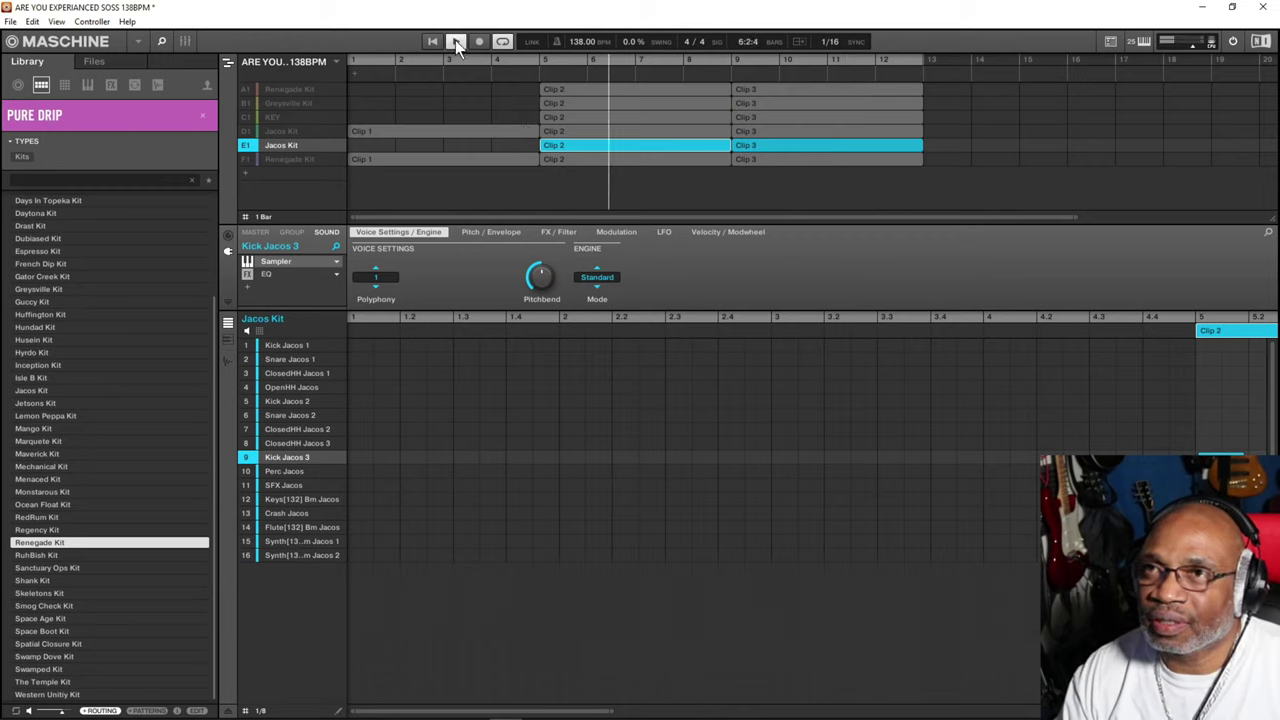
pyautogui.click(455, 40)
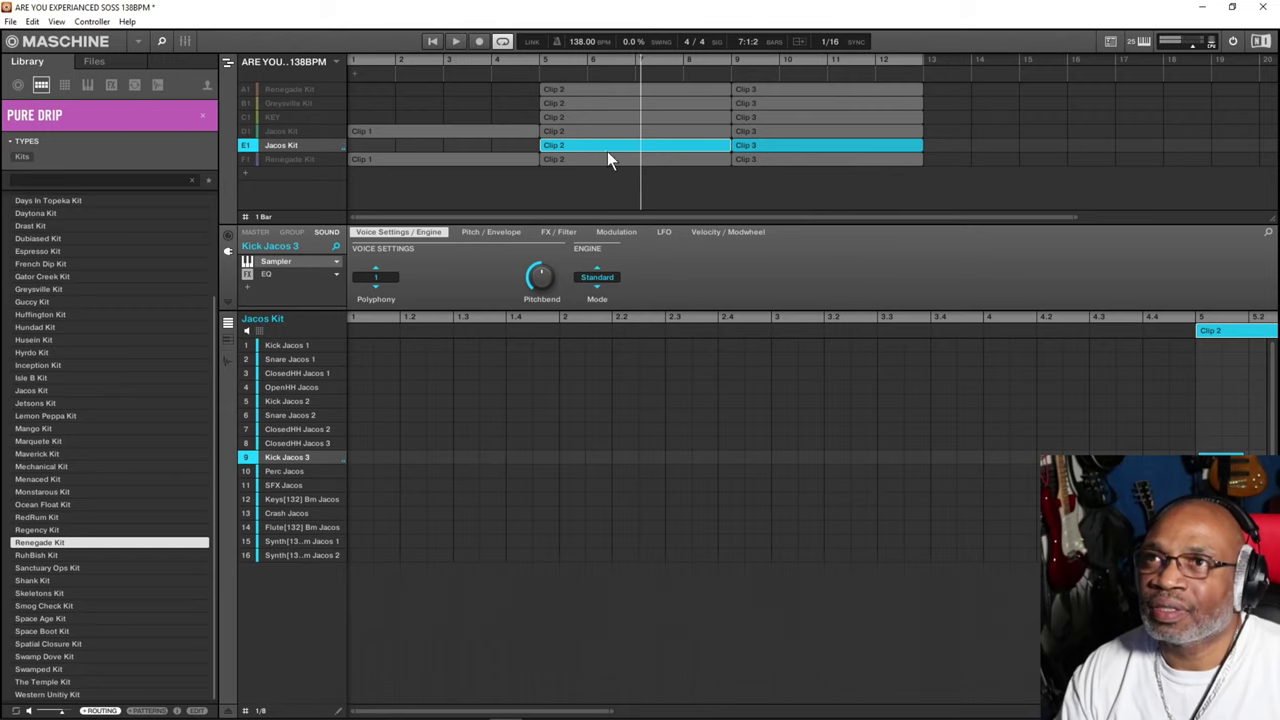
# Trim the start of Clip 2 of the Jacos Kit in E1 to bar 7, and replay the arrangement from the beginning with all groups
pyautogui.moveTo(538, 145); pyautogui.dragTo(611, 147)
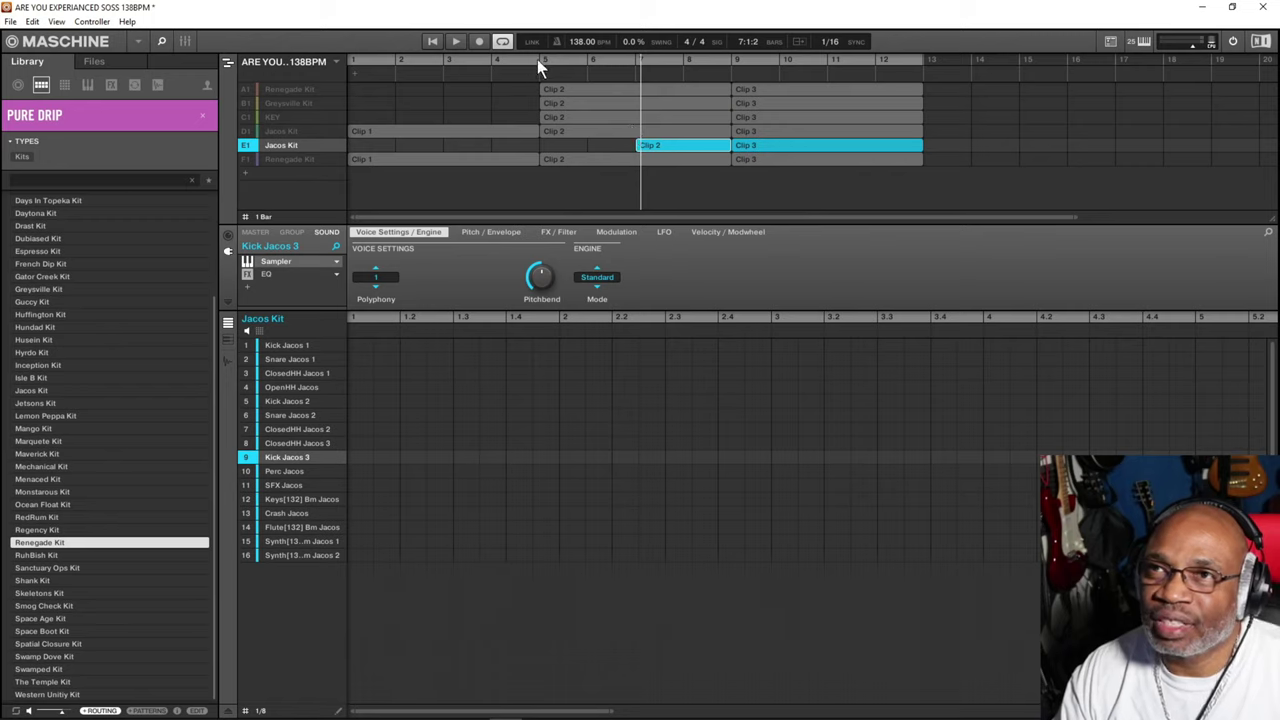
pyautogui.click(248, 147)
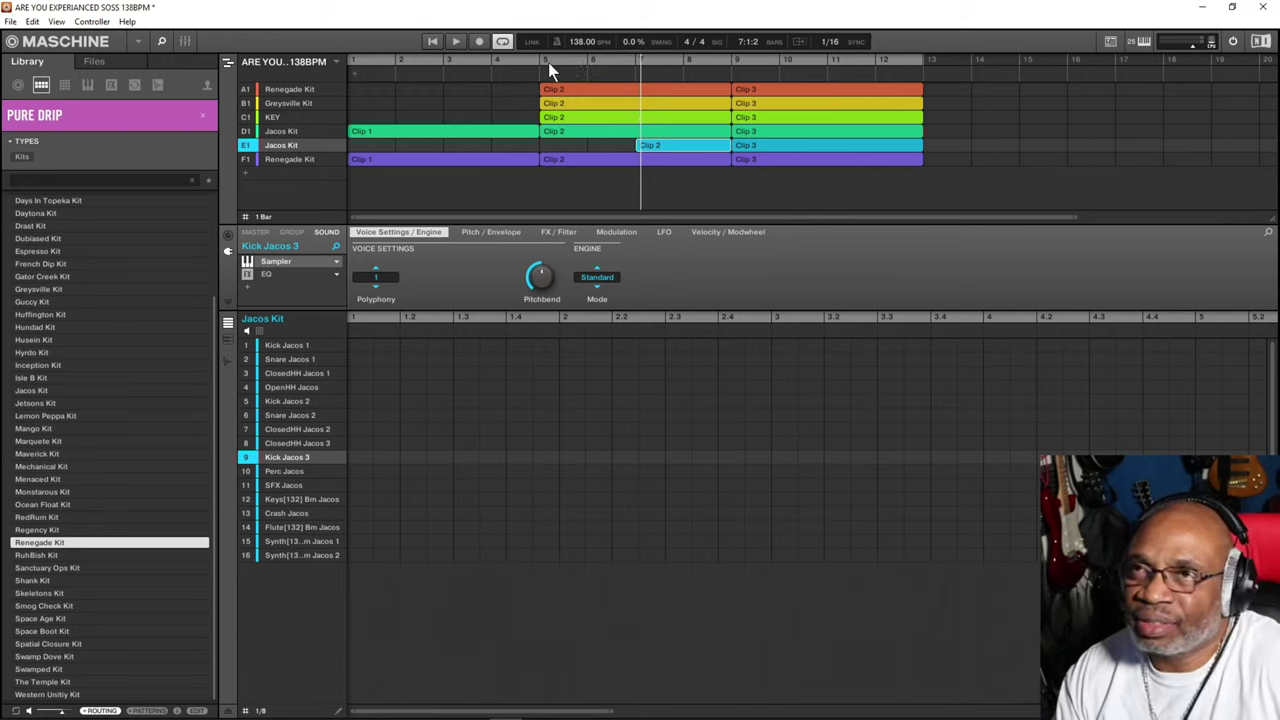
pyautogui.click(432, 41)
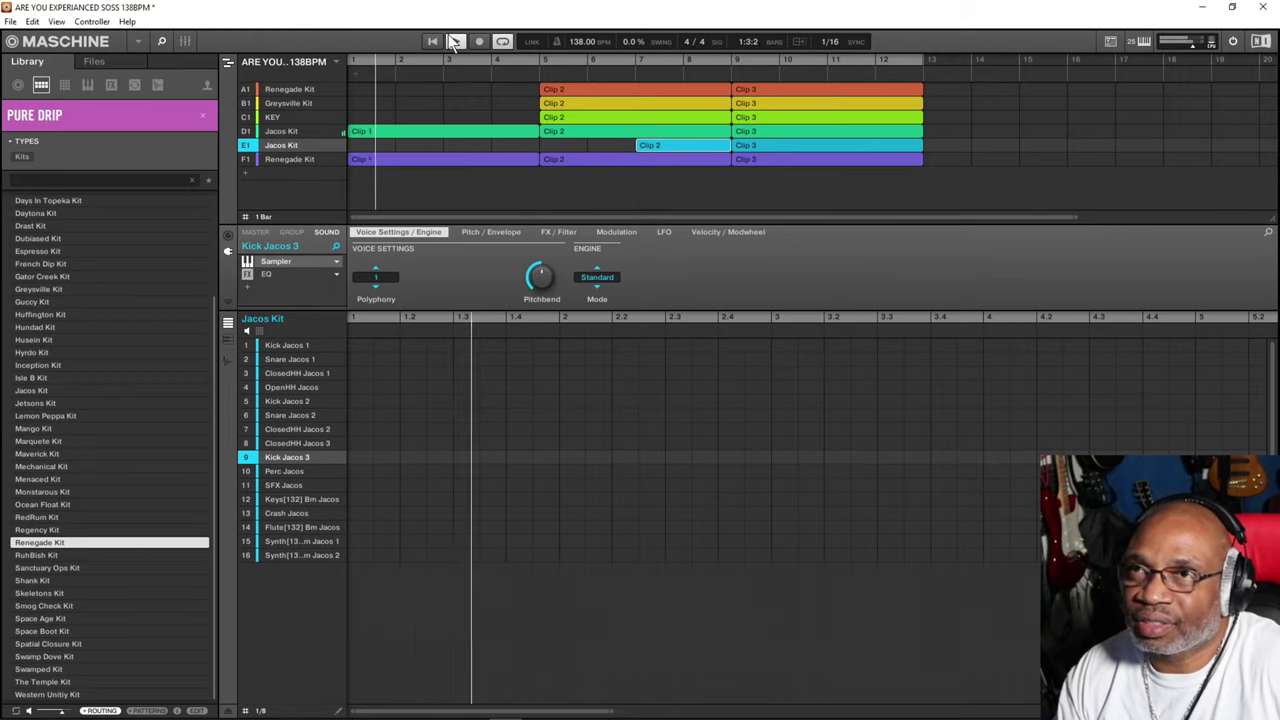